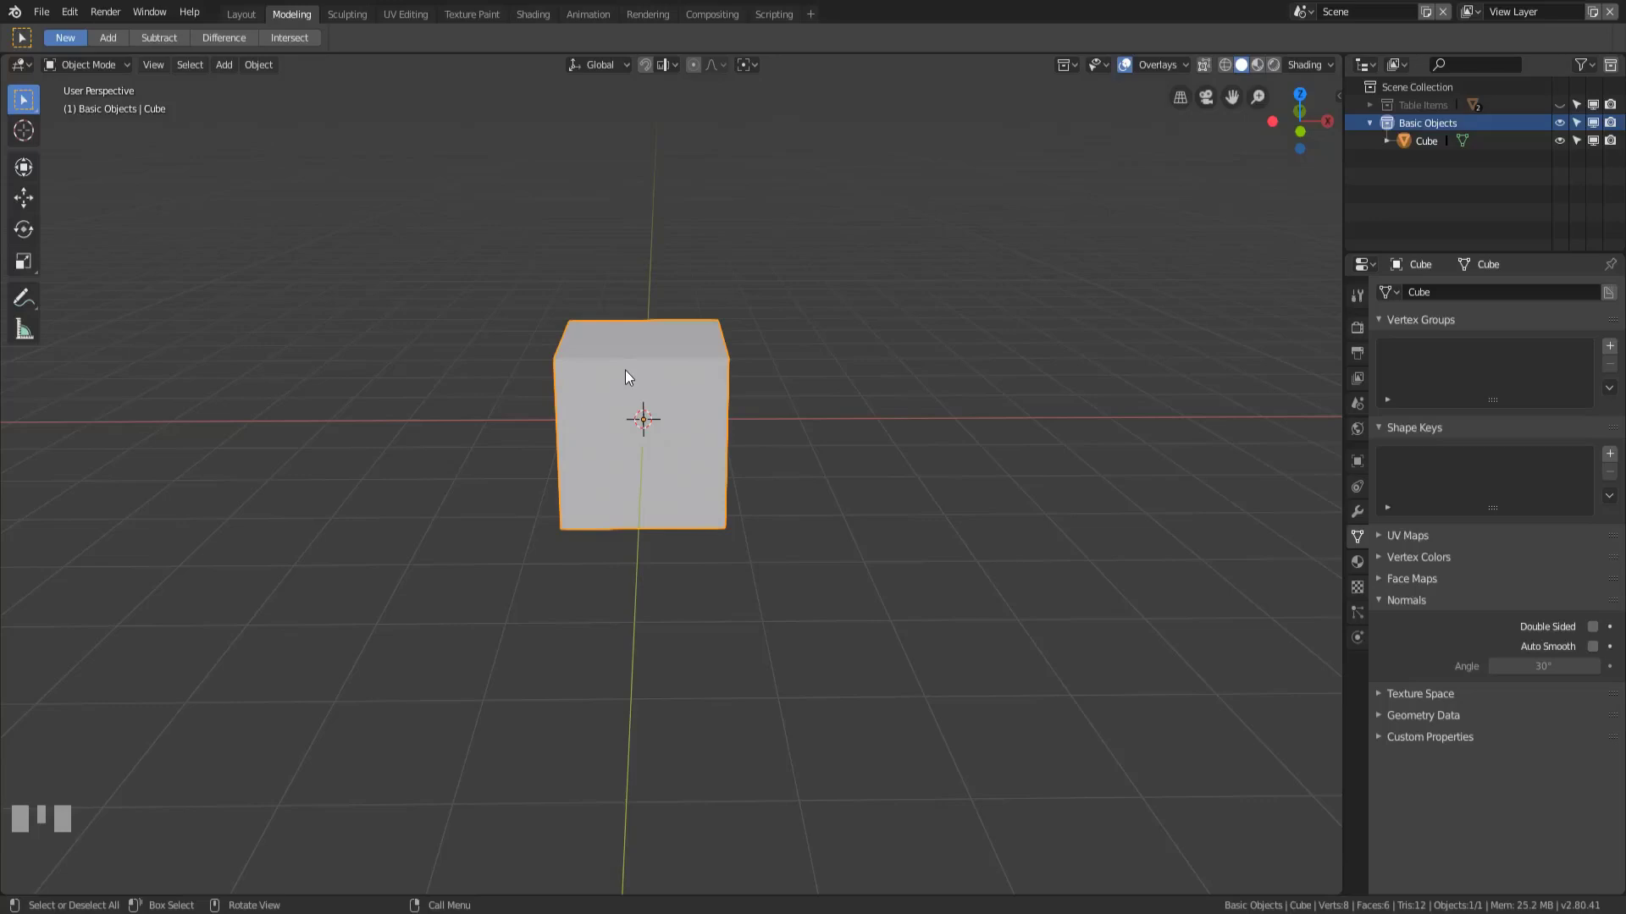
Step: Expand the Cube object in the Outliner so its Cube mesh data is listed
middle_drag(722, 392, 717, 584)
scroll(703, 445, up, 2)
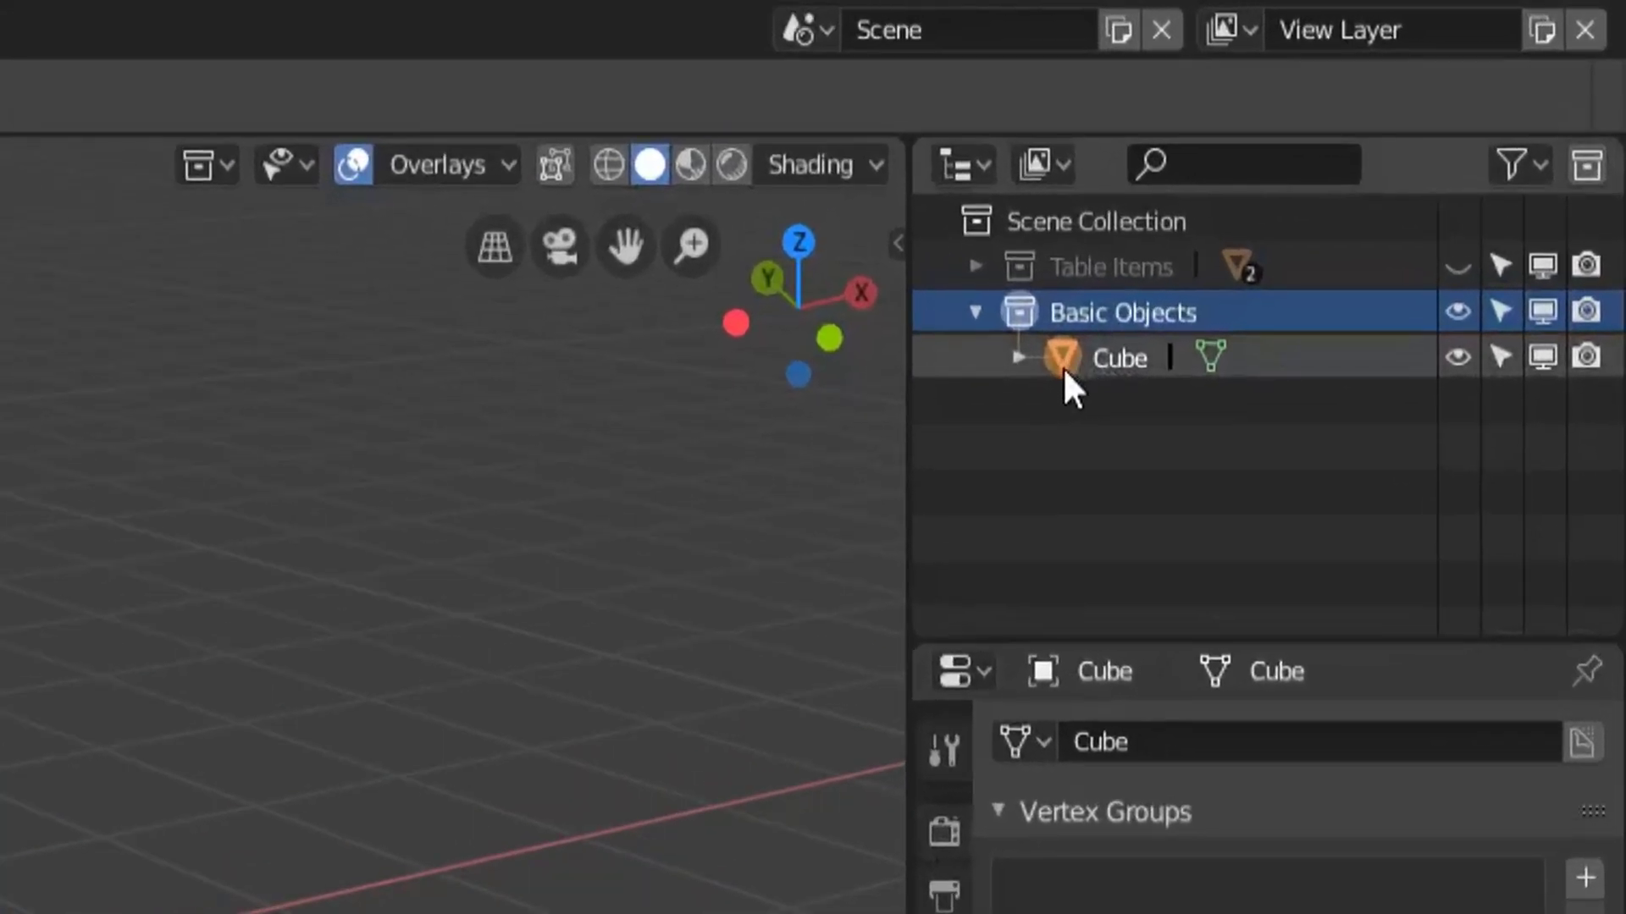
click(1018, 357)
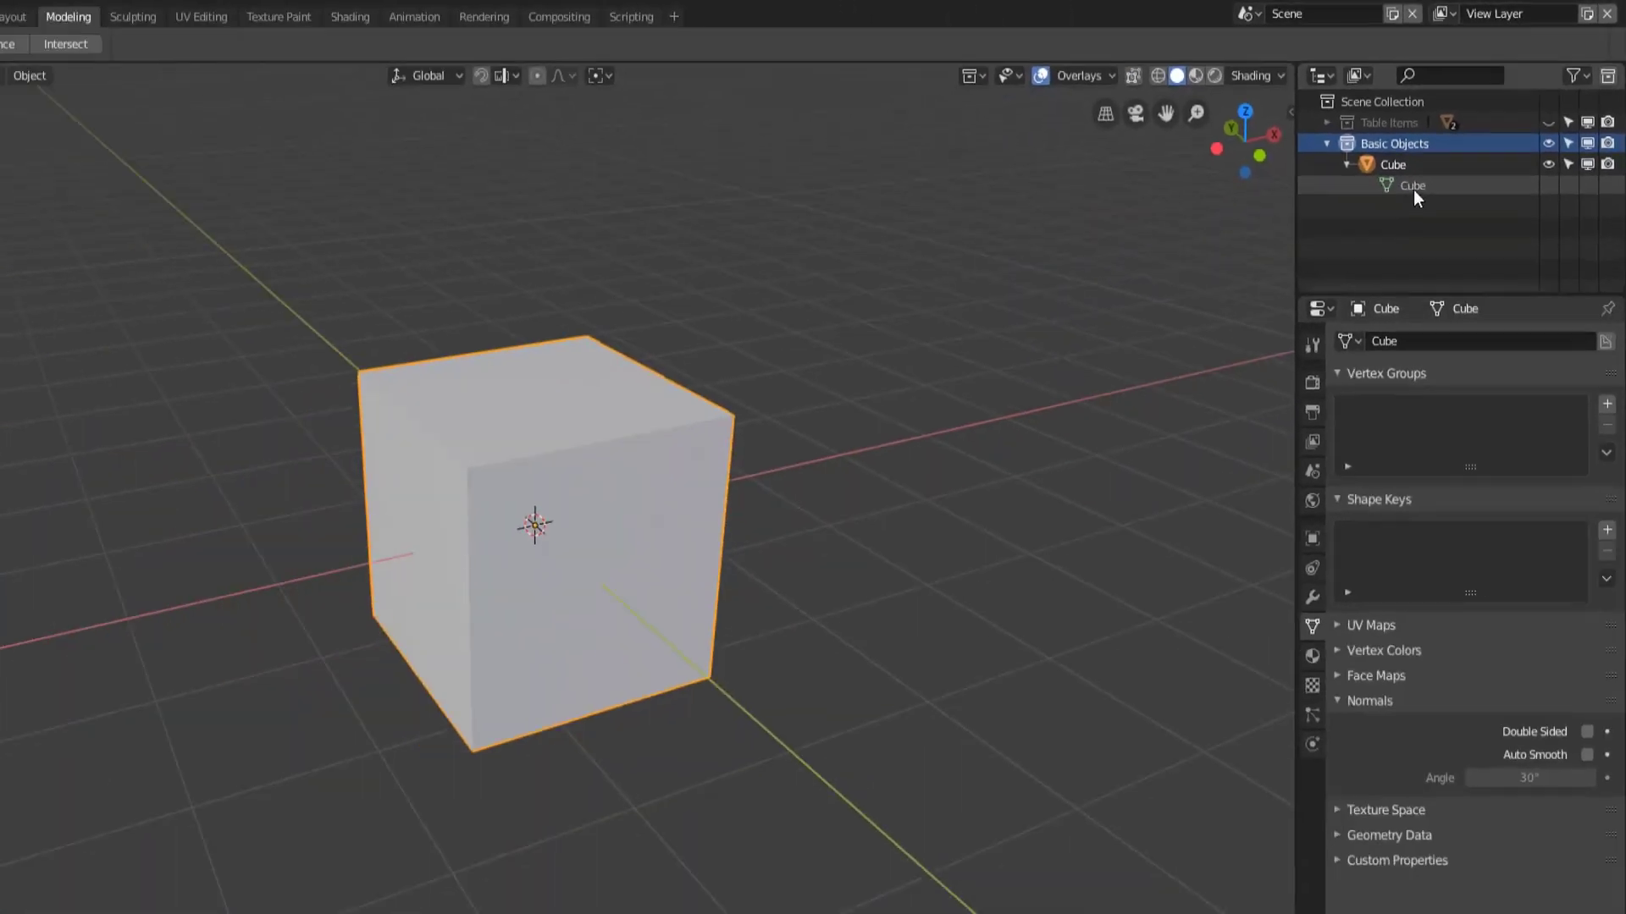
Step: Enter Edit Mode on the Cube mesh data from the Outliner
click(1159, 409)
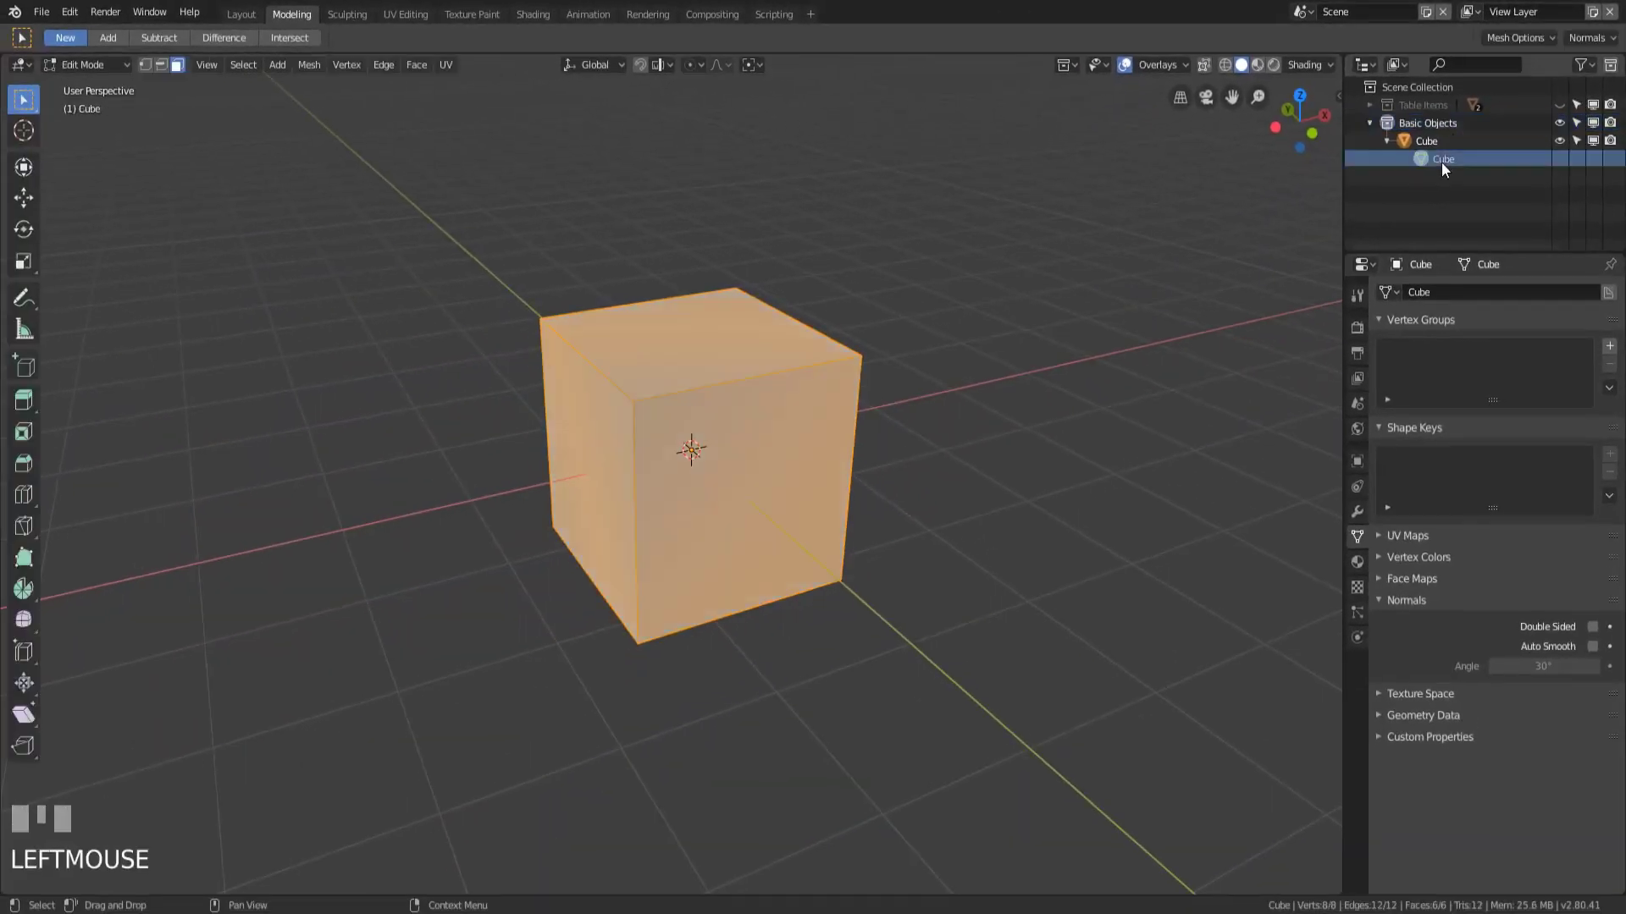
middle_drag(707, 465, 853, 366)
scroll(740, 461, down, 2)
scroll(853, 373, down, 2)
middle_drag(961, 407, 932, 428)
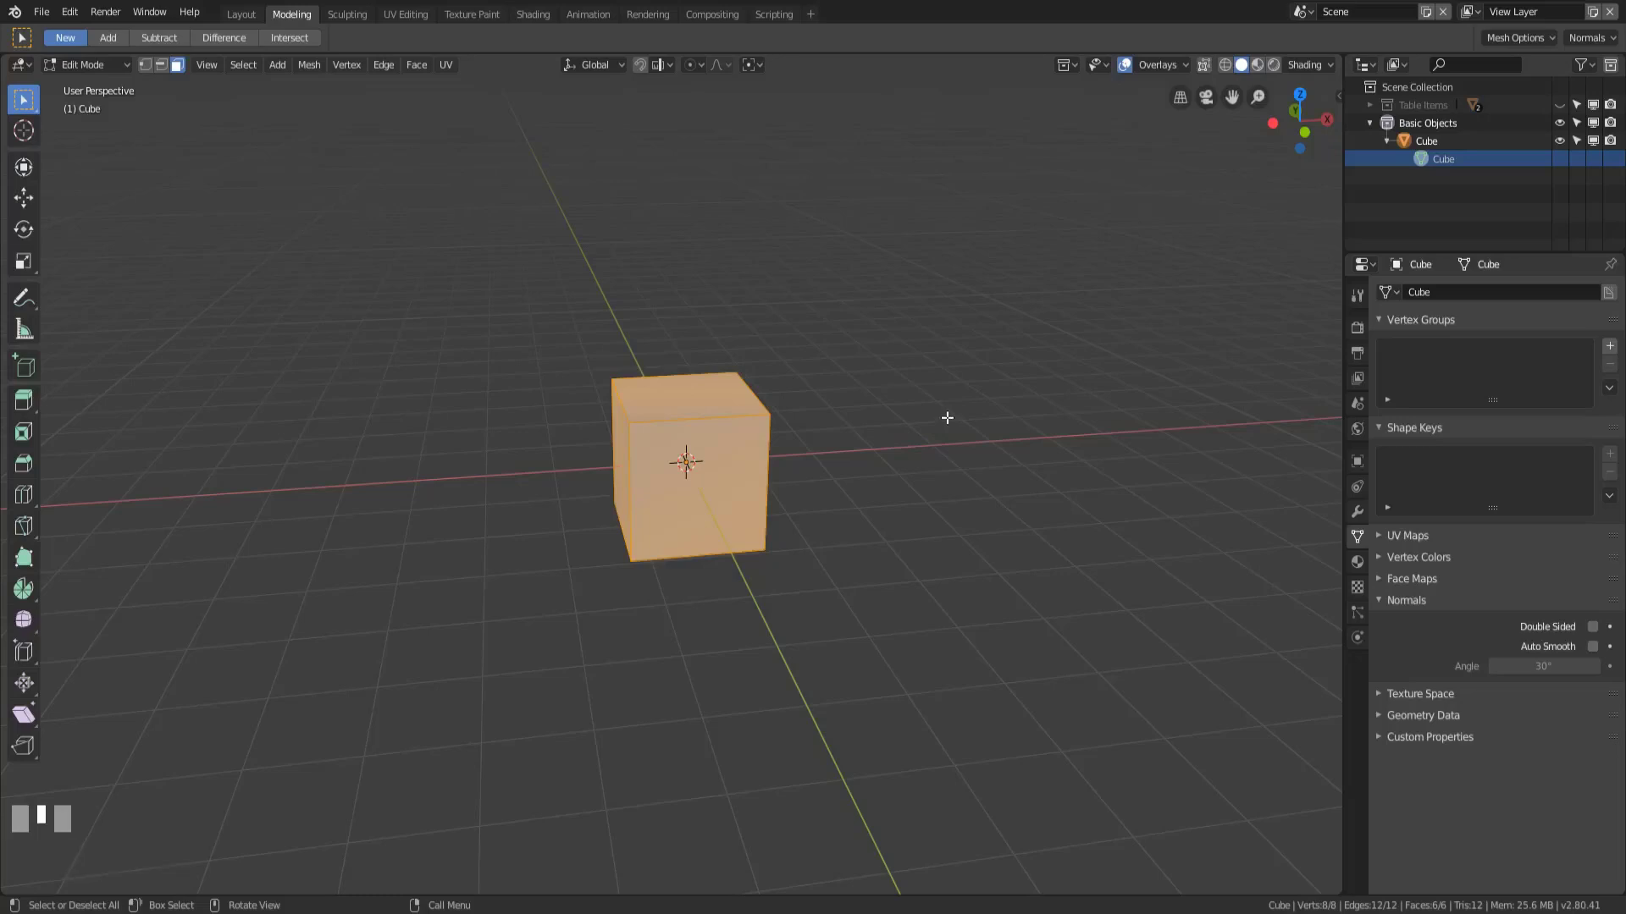
Step: Add a UV sphere to the Cube mesh and move it left of the cube (-2.76 m X)
key(shift+a)
click(946, 418)
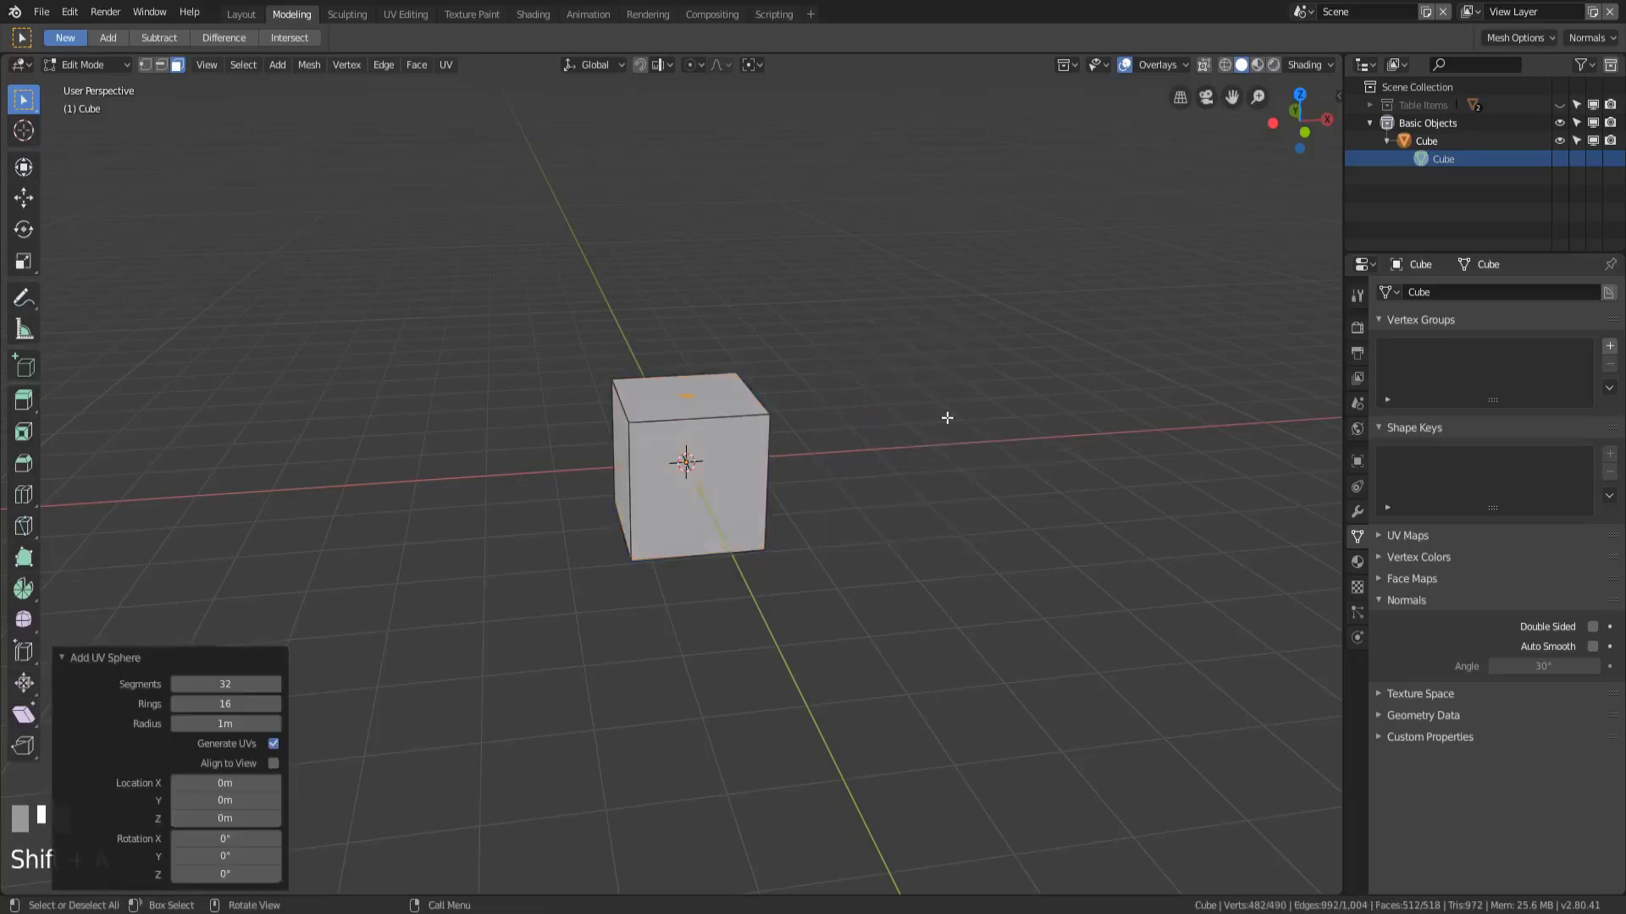
key(g)
click(854, 484)
middle_drag(854, 483, 774, 568)
scroll(715, 581, up, 2)
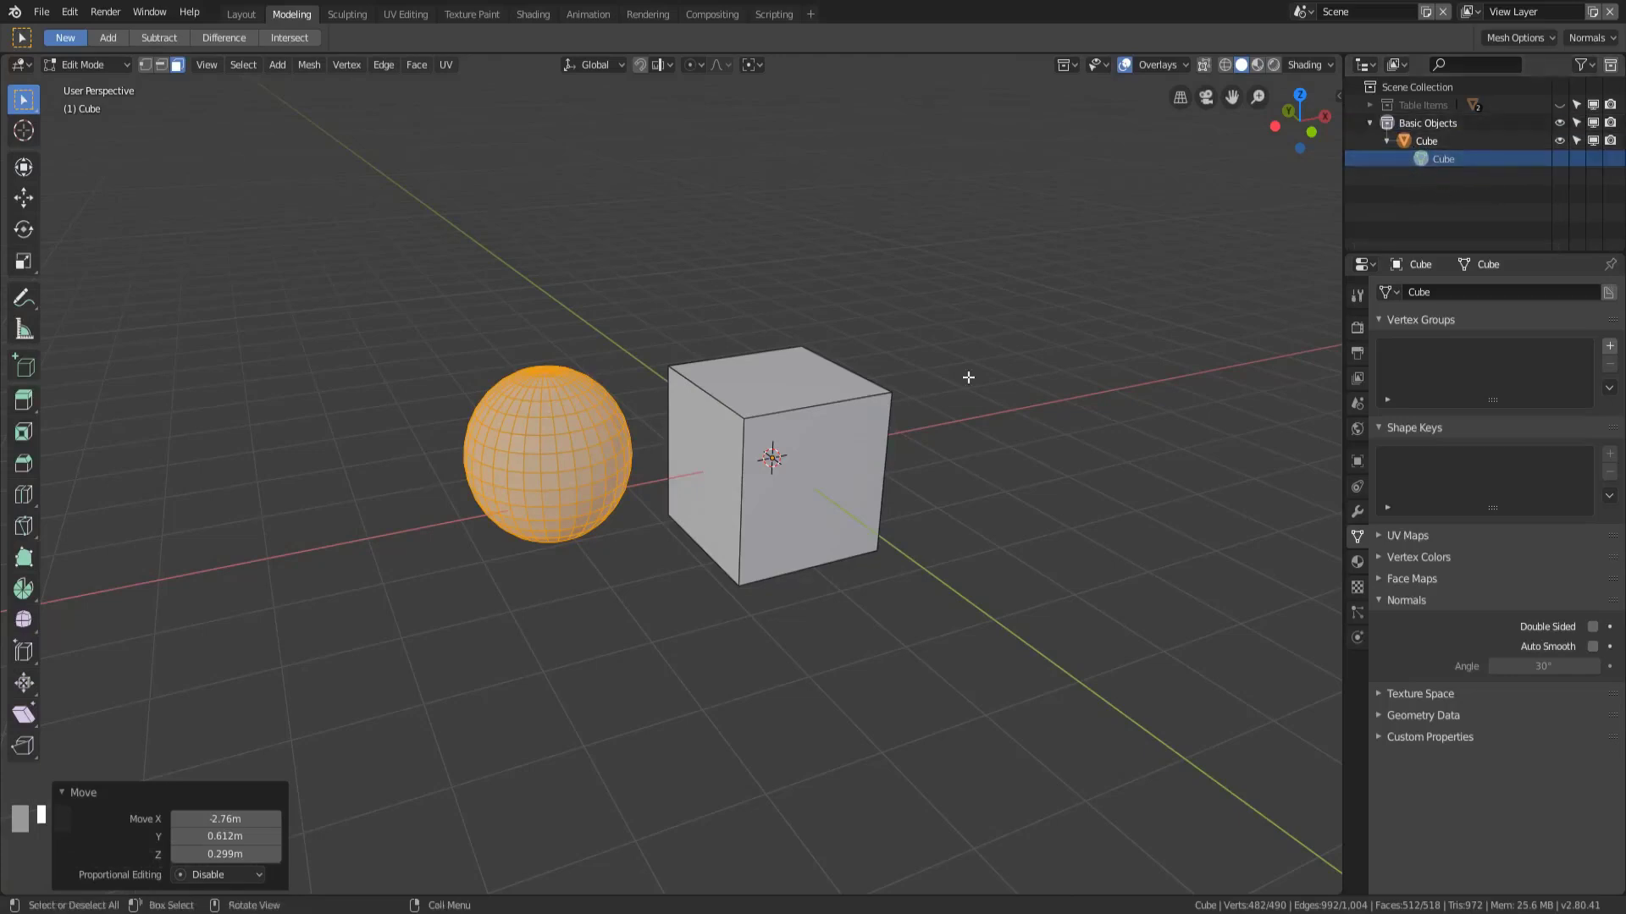
middle_drag(969, 377, 600, 415)
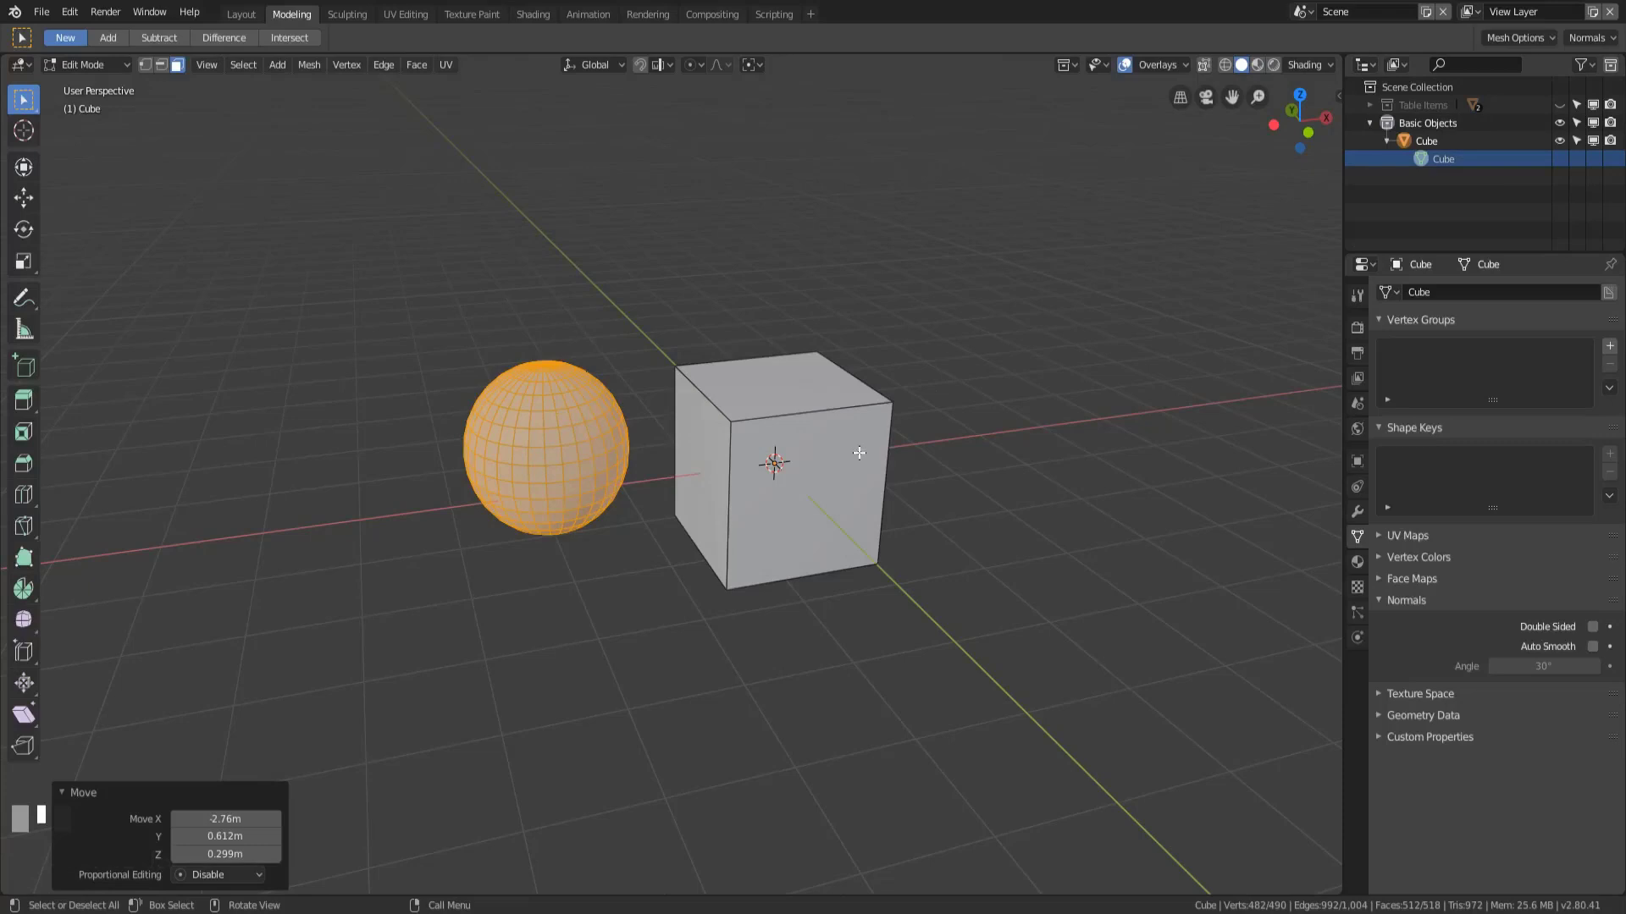
key(Tab)
middle_drag(855, 454, 893, 483)
key(r)
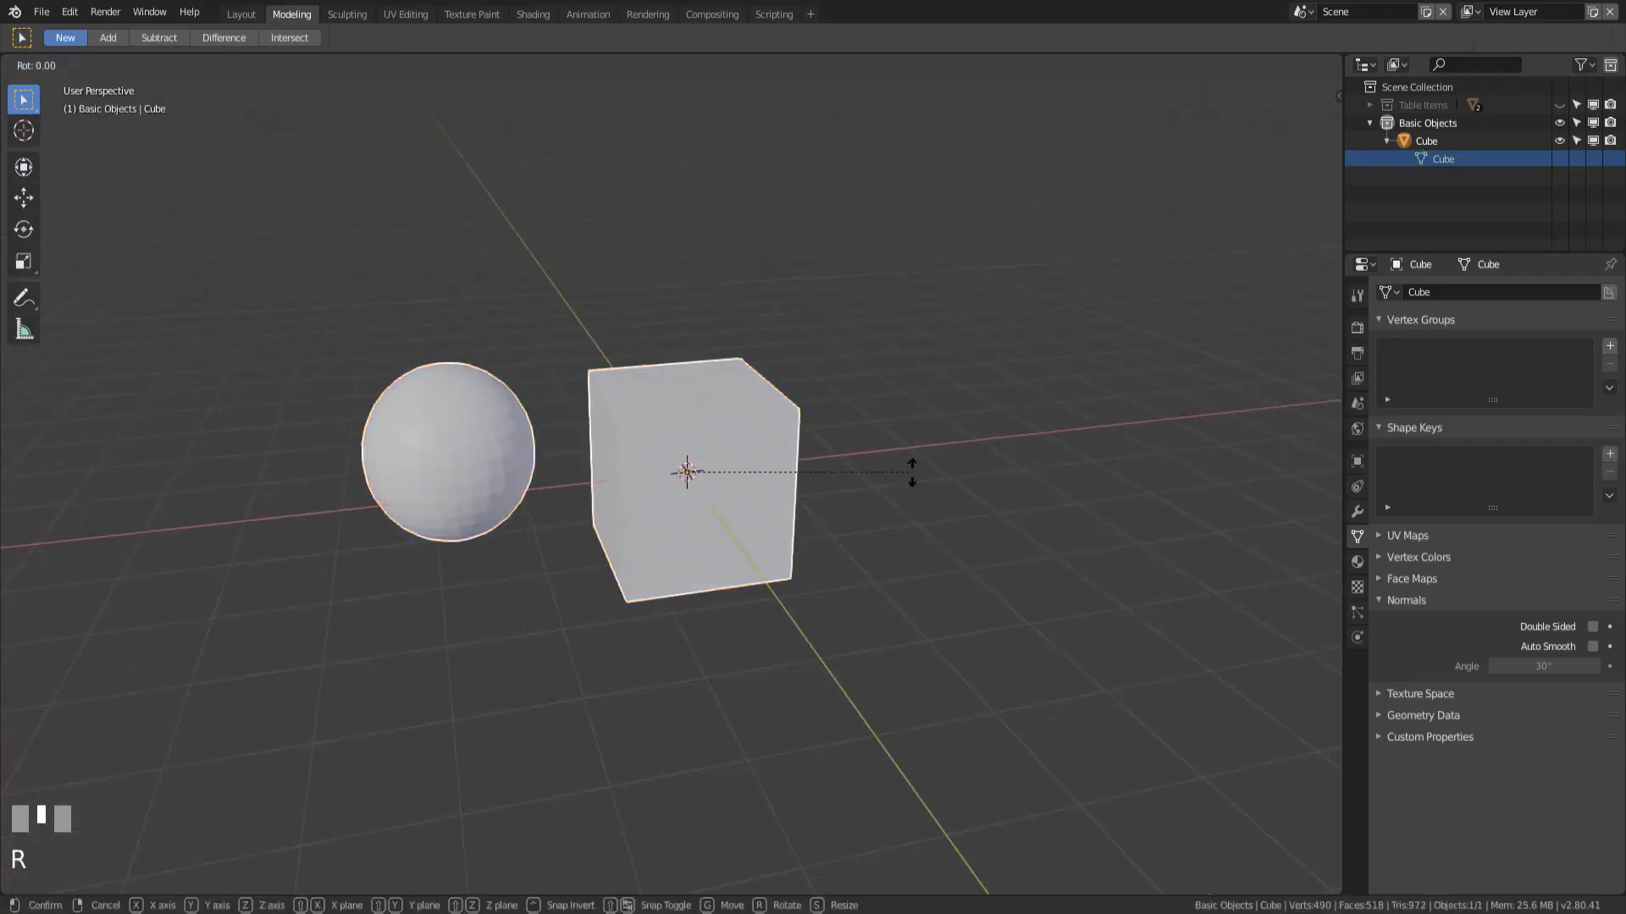
right_click(583, 525)
middle_drag(569, 569, 606, 571)
key(Tab)
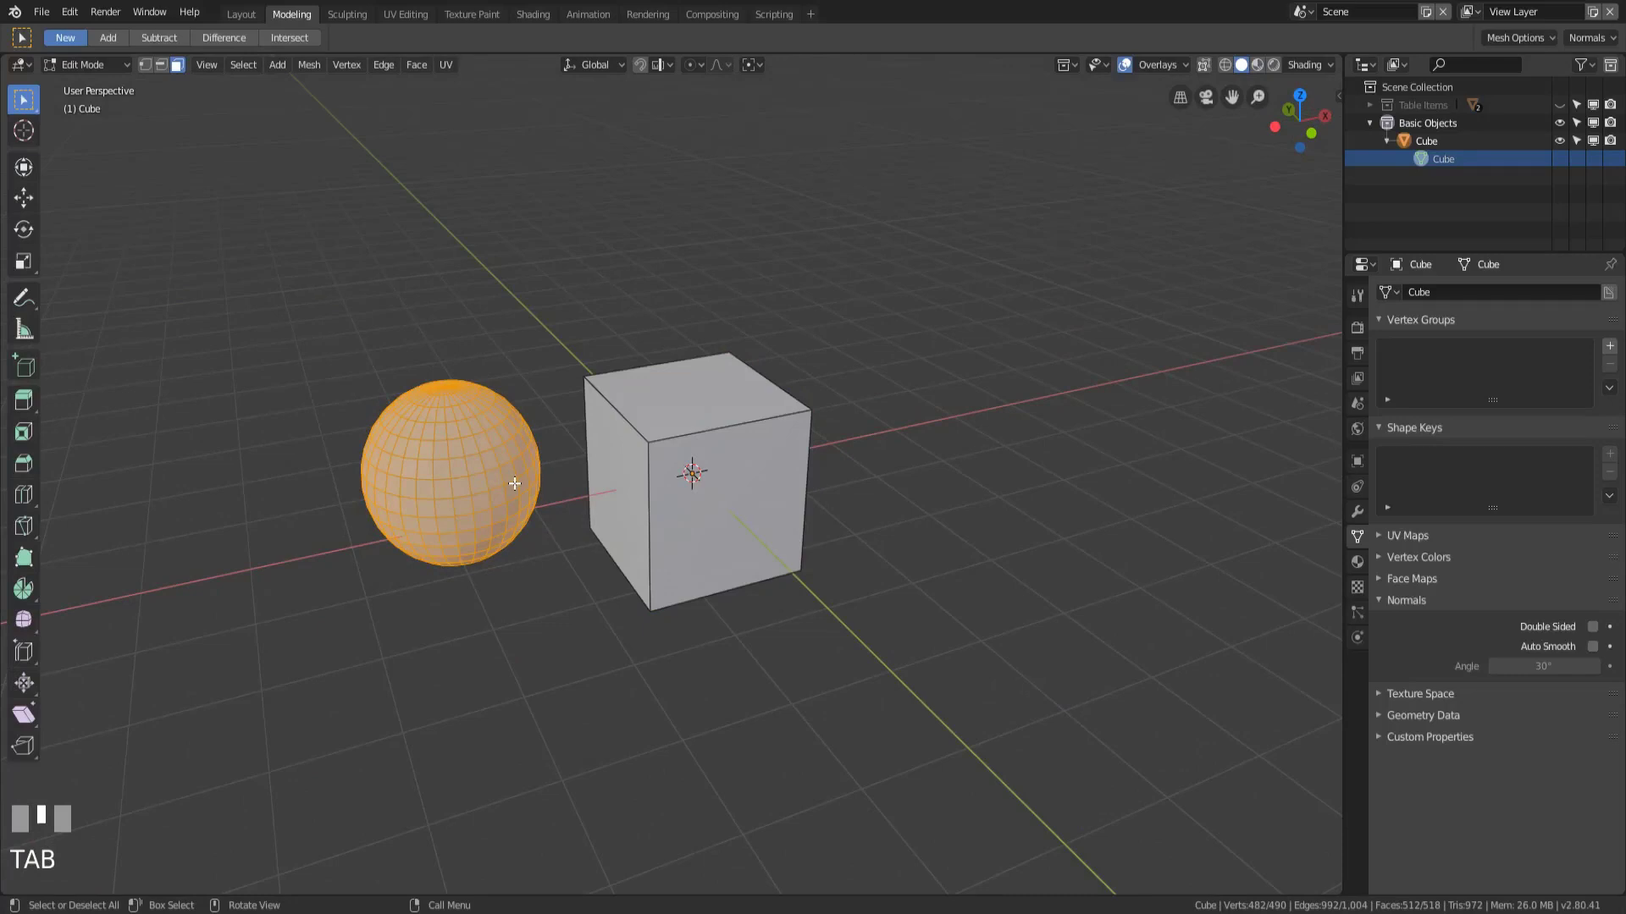
scroll(515, 484, down, 2)
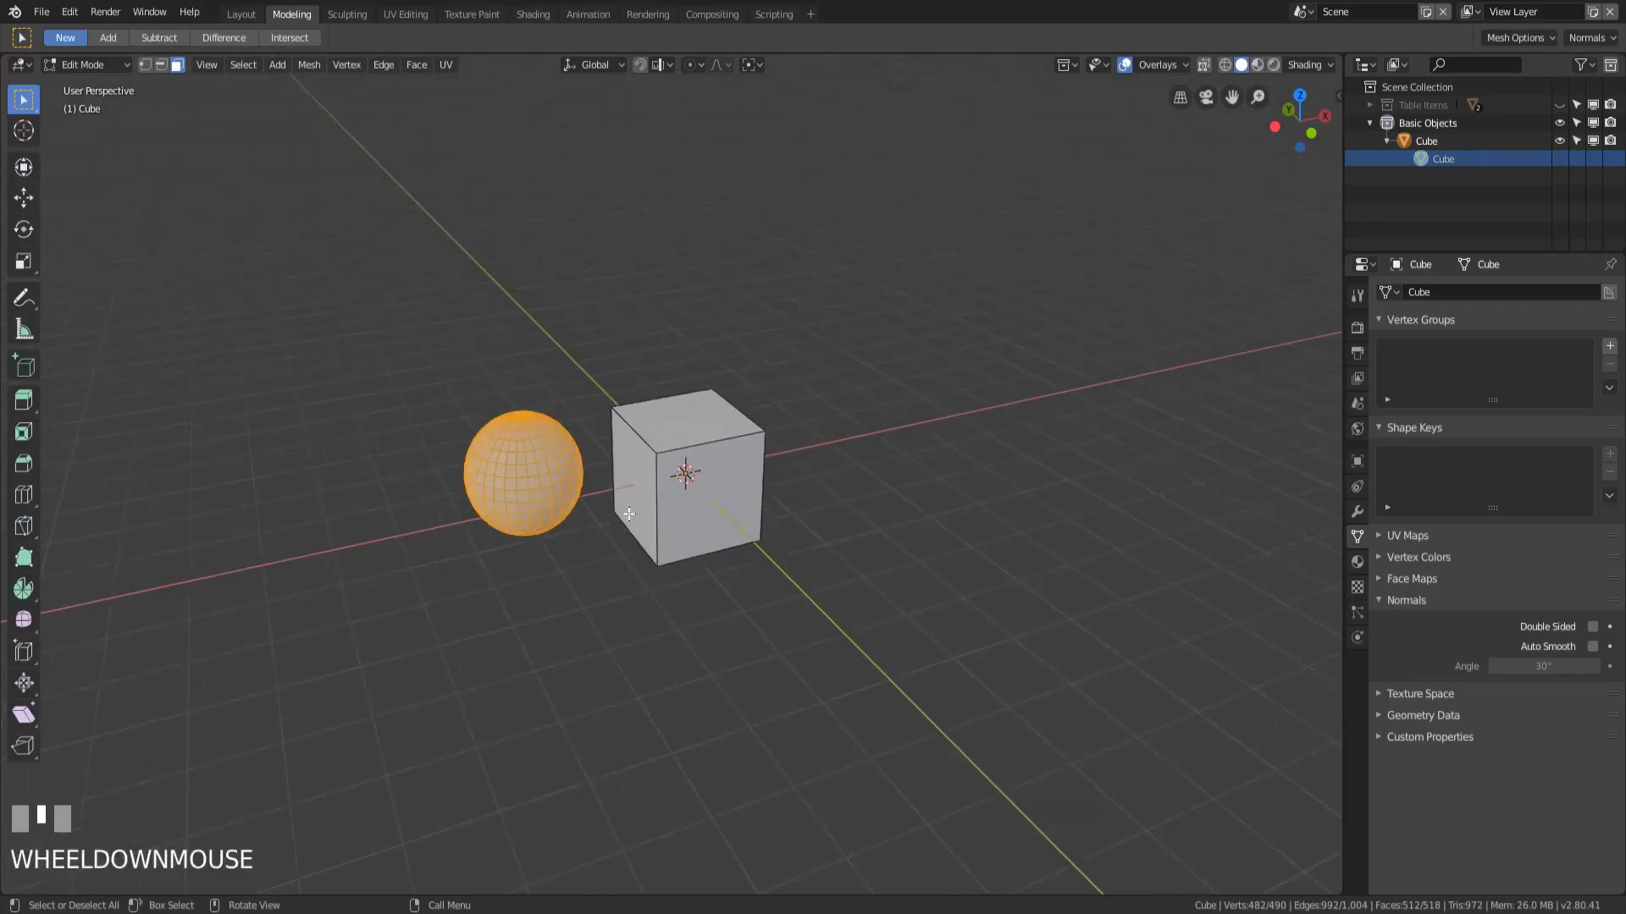
shift+middle_drag(514, 483, 674, 551)
scroll(674, 551, up, 2)
middle_drag(573, 588, 646, 609)
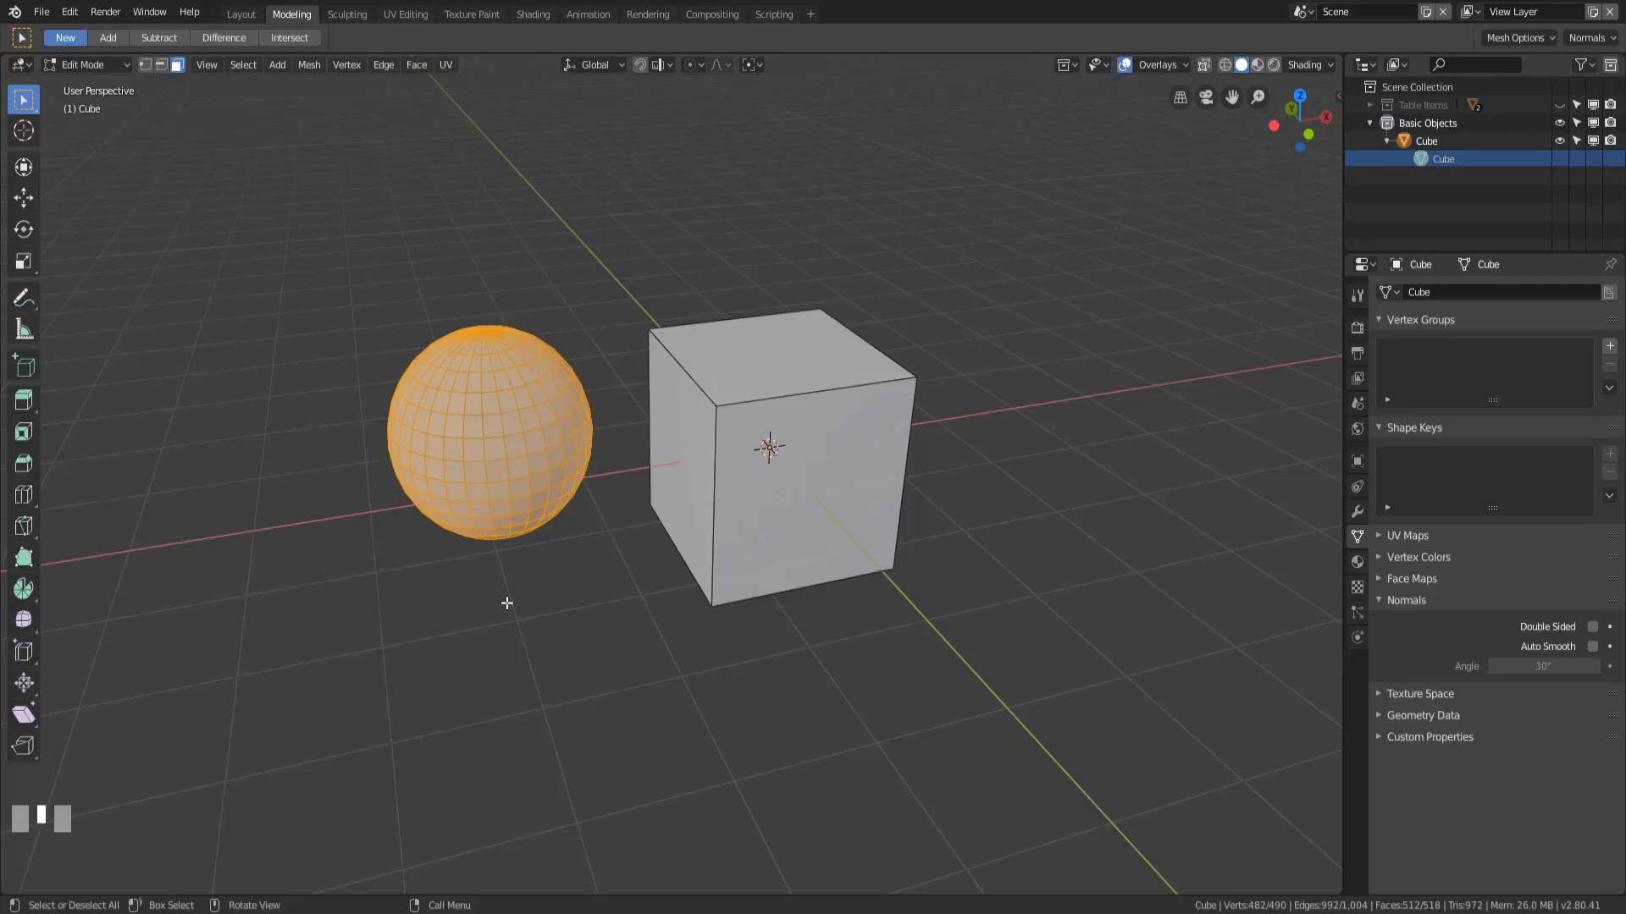
scroll(650, 596, down, 2)
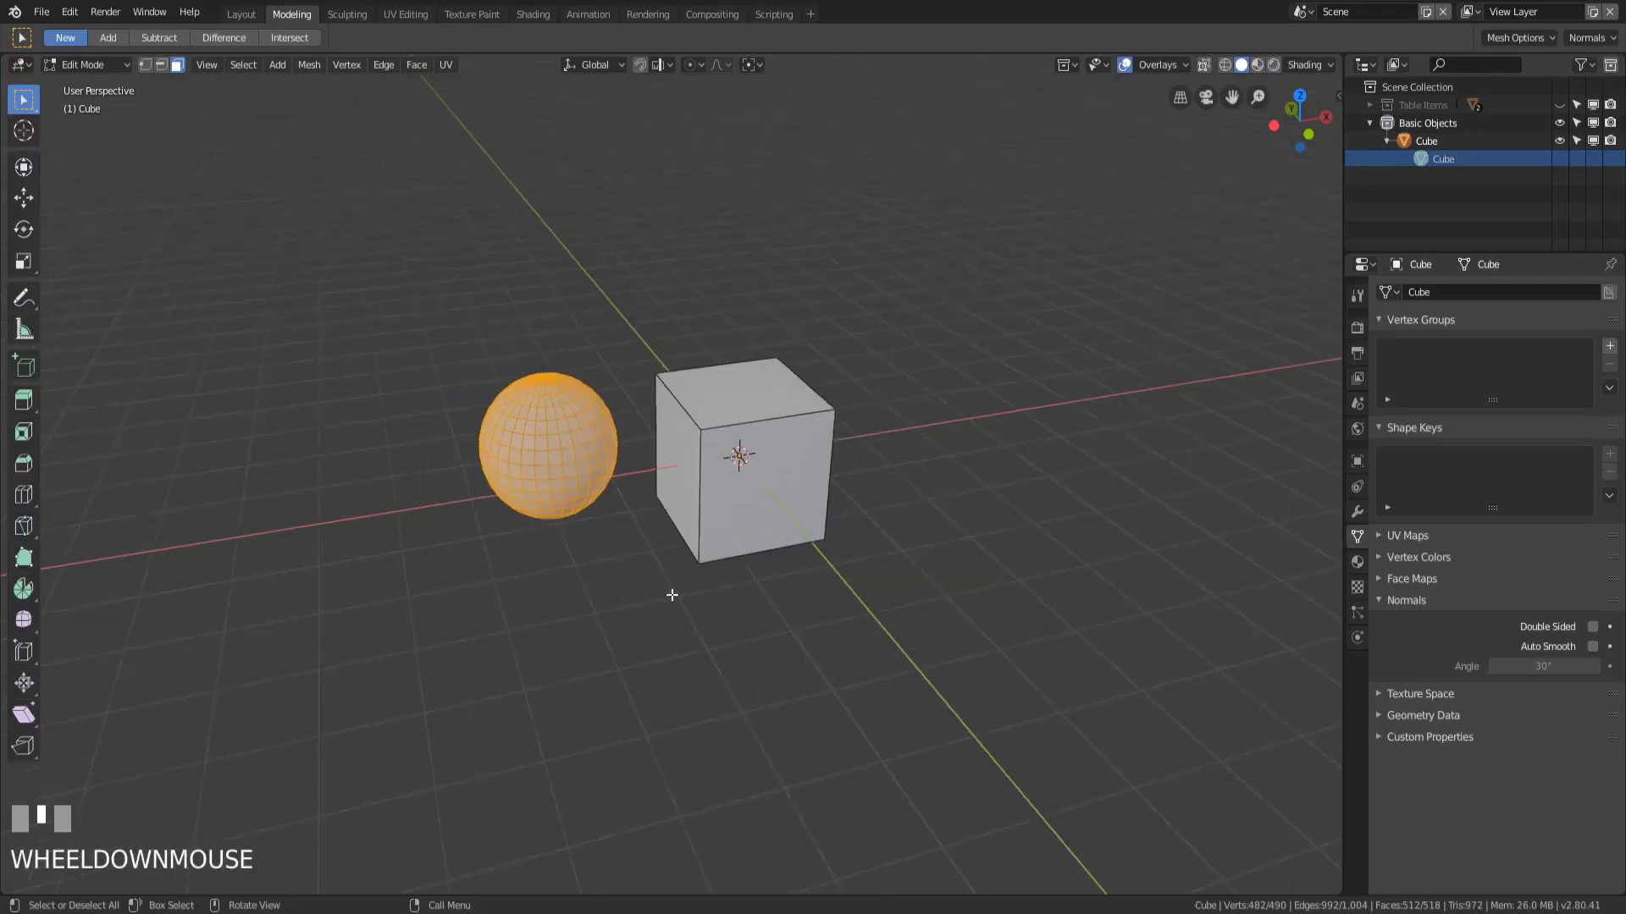
middle_drag(669, 593, 662, 600)
key(Tab)
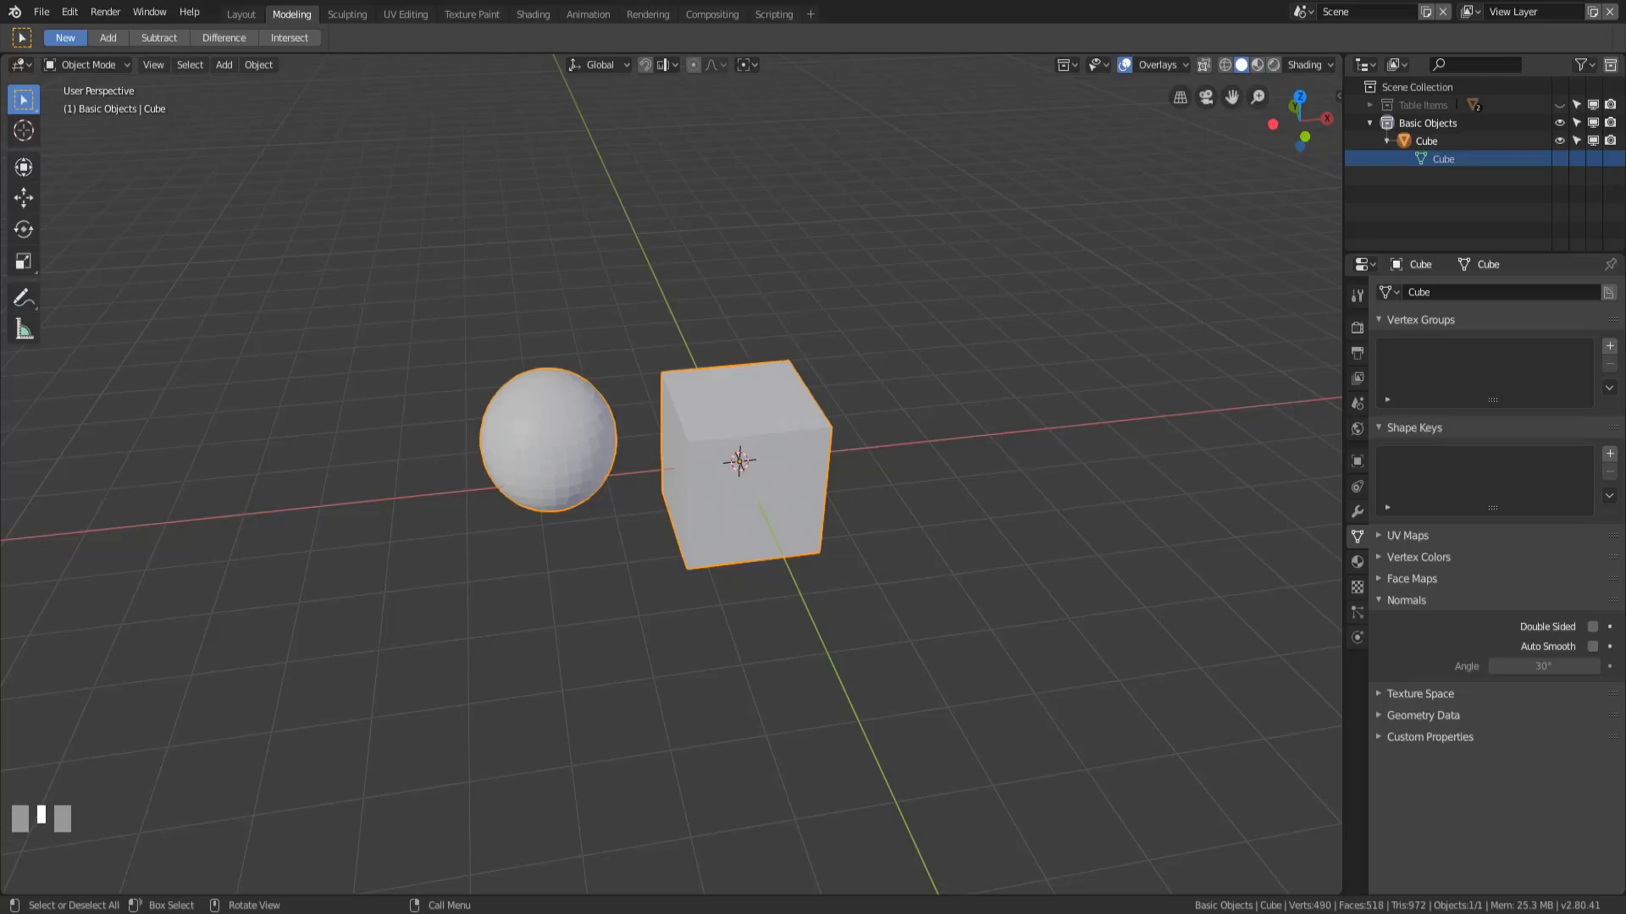
scroll(856, 505, up, 3)
middle_drag(813, 506, 856, 504)
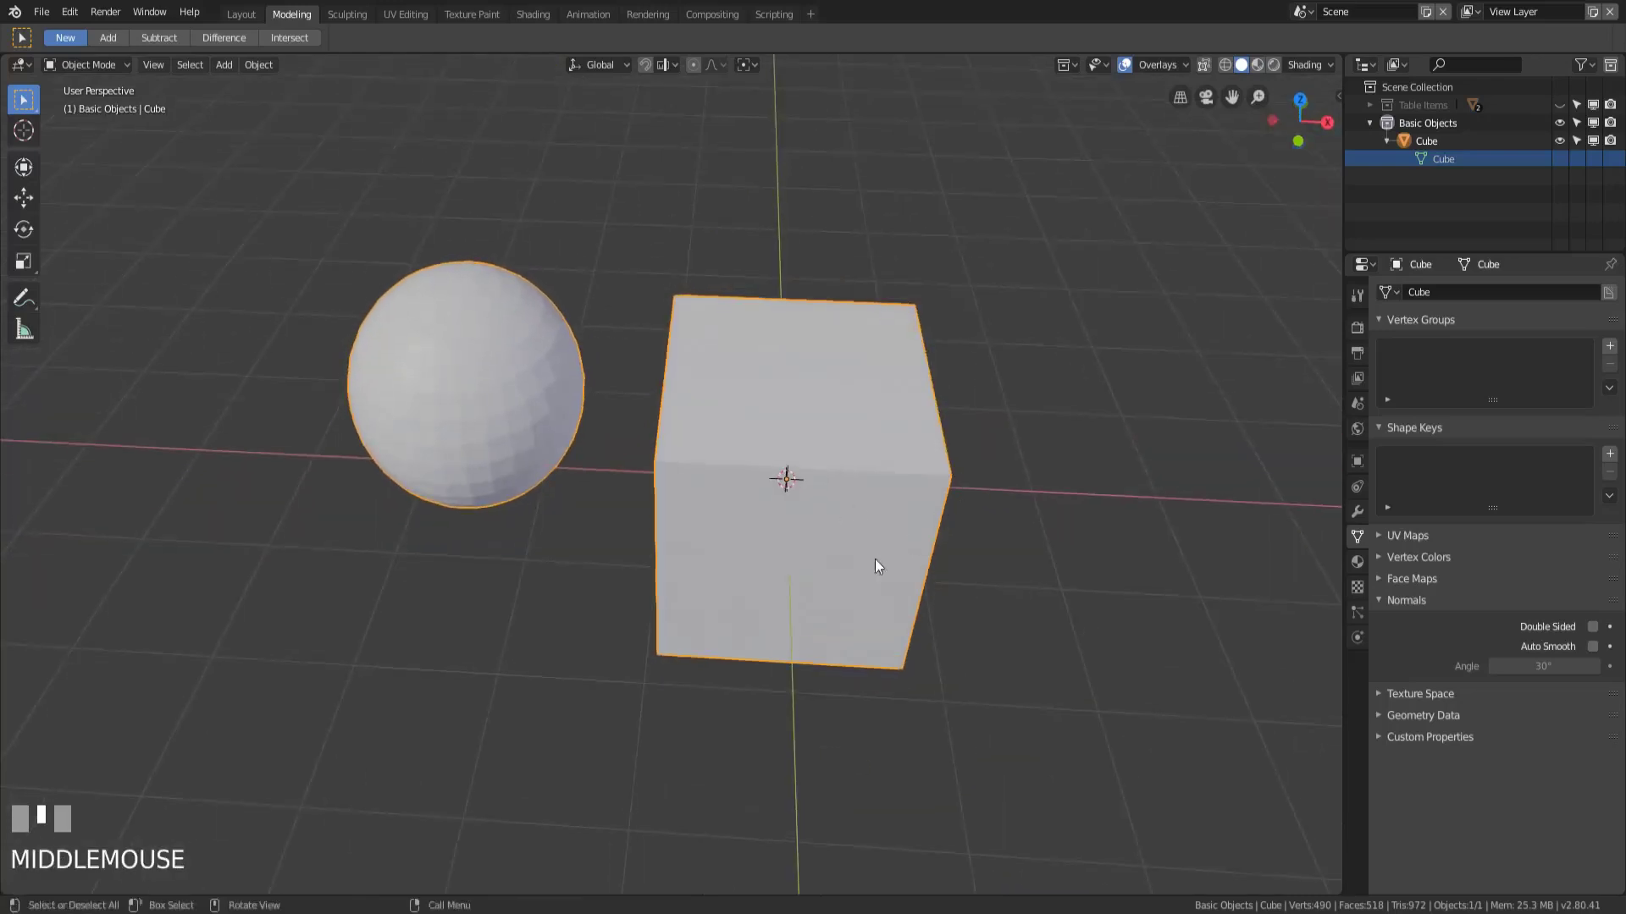
mouse_move(876, 559)
middle_down()
mouse_move(919, 519)
mouse_move(857, 550)
middle_up()
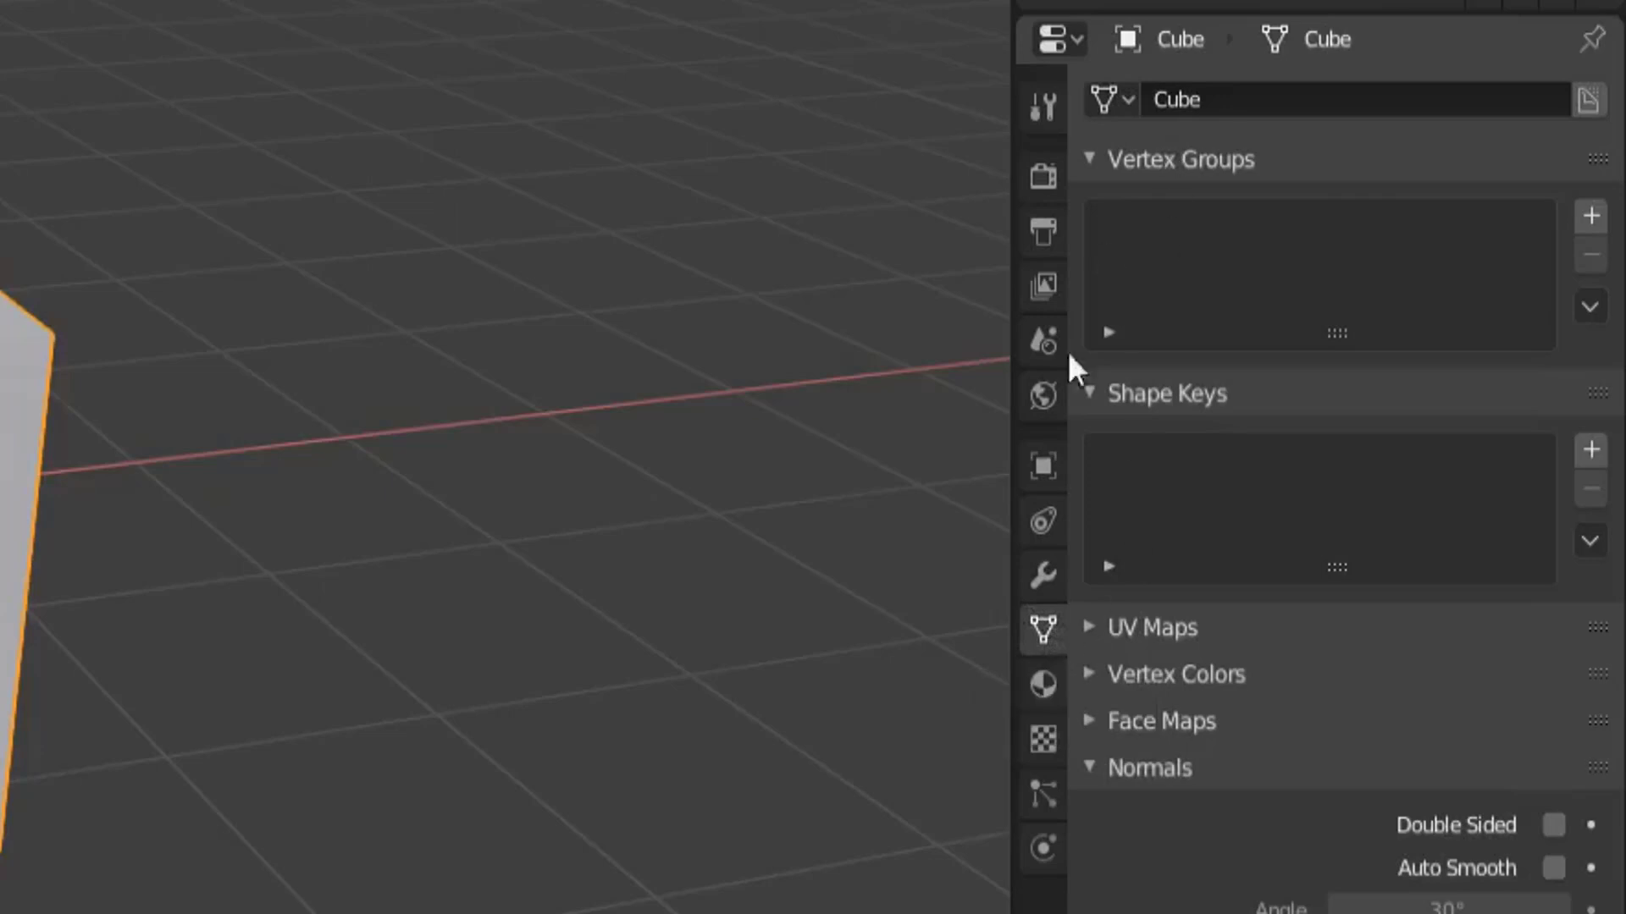
click(1122, 105)
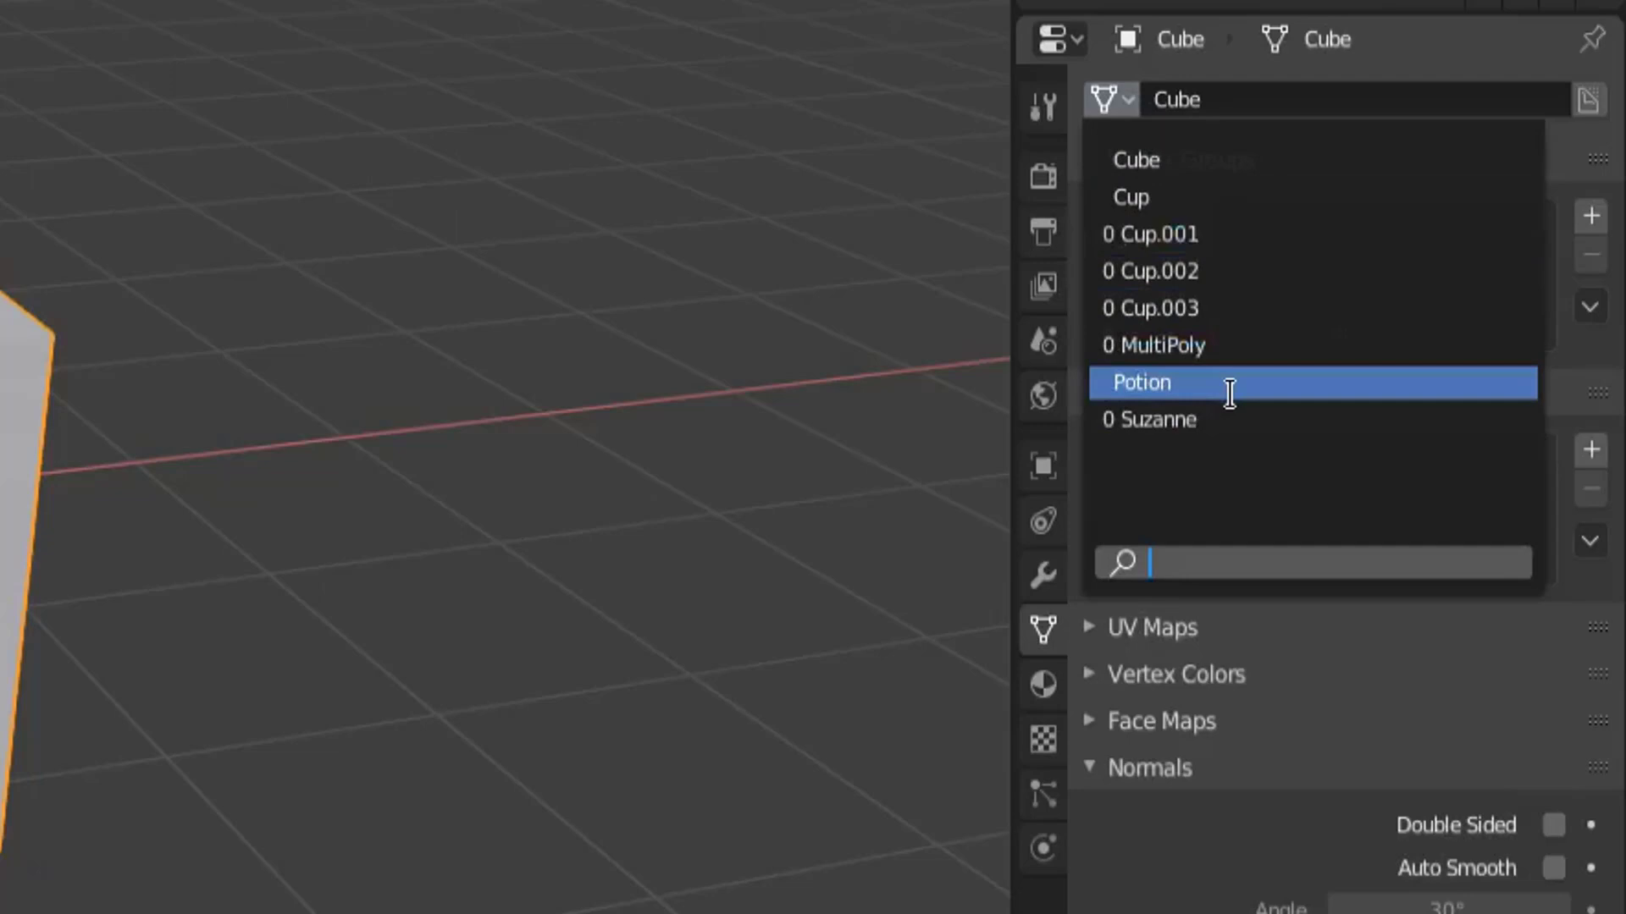
click(1231, 100)
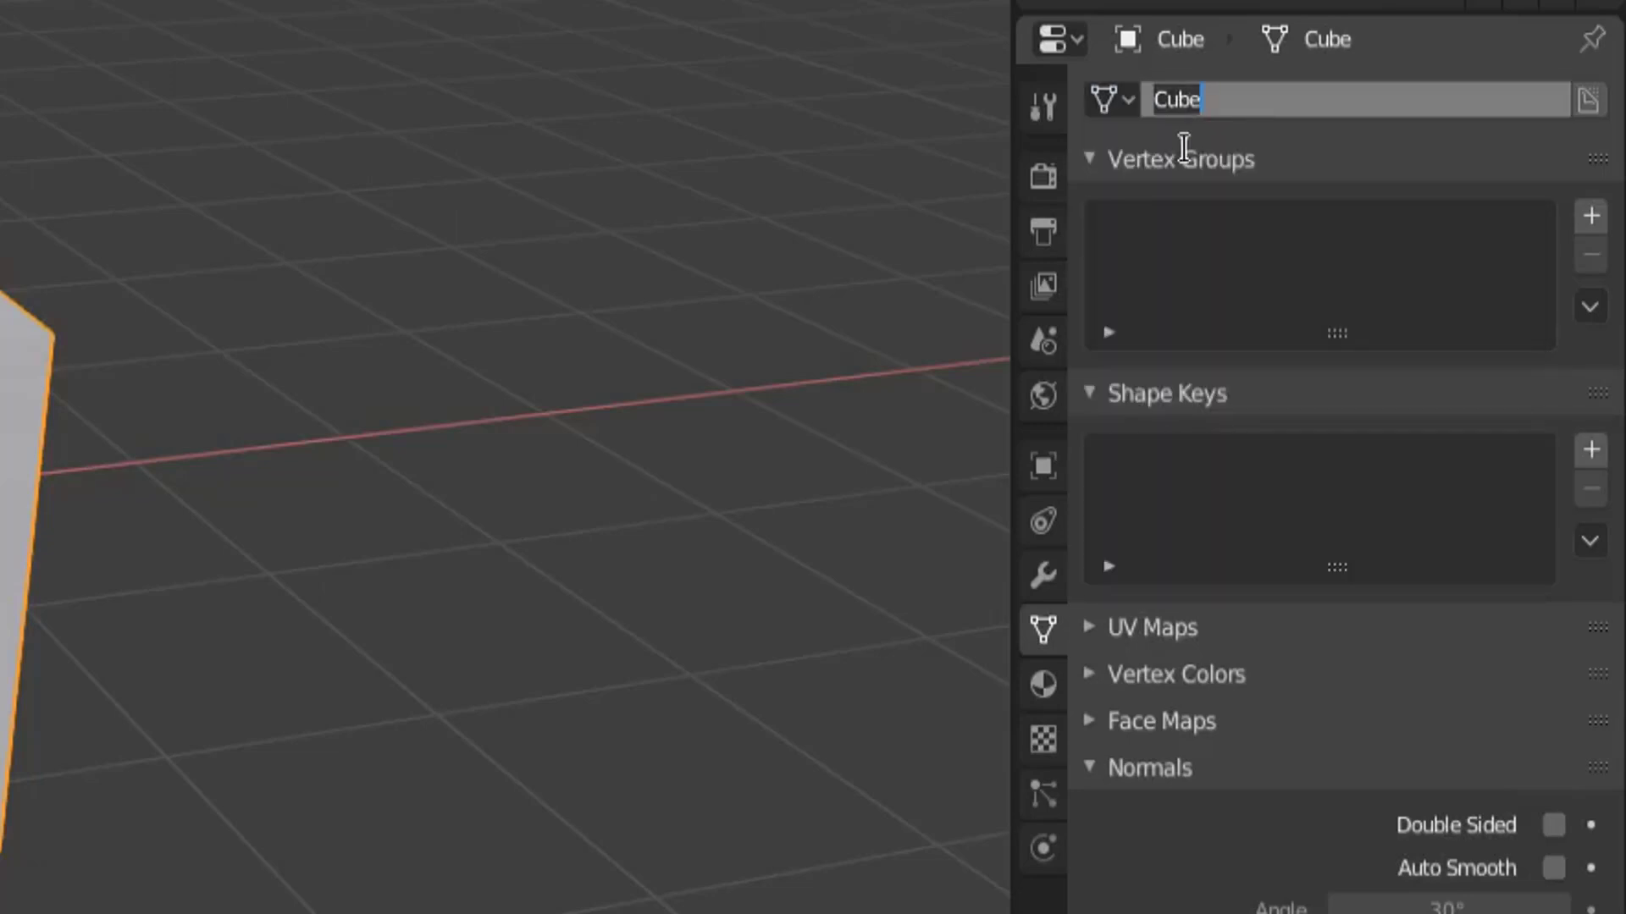
double_click(1236, 99)
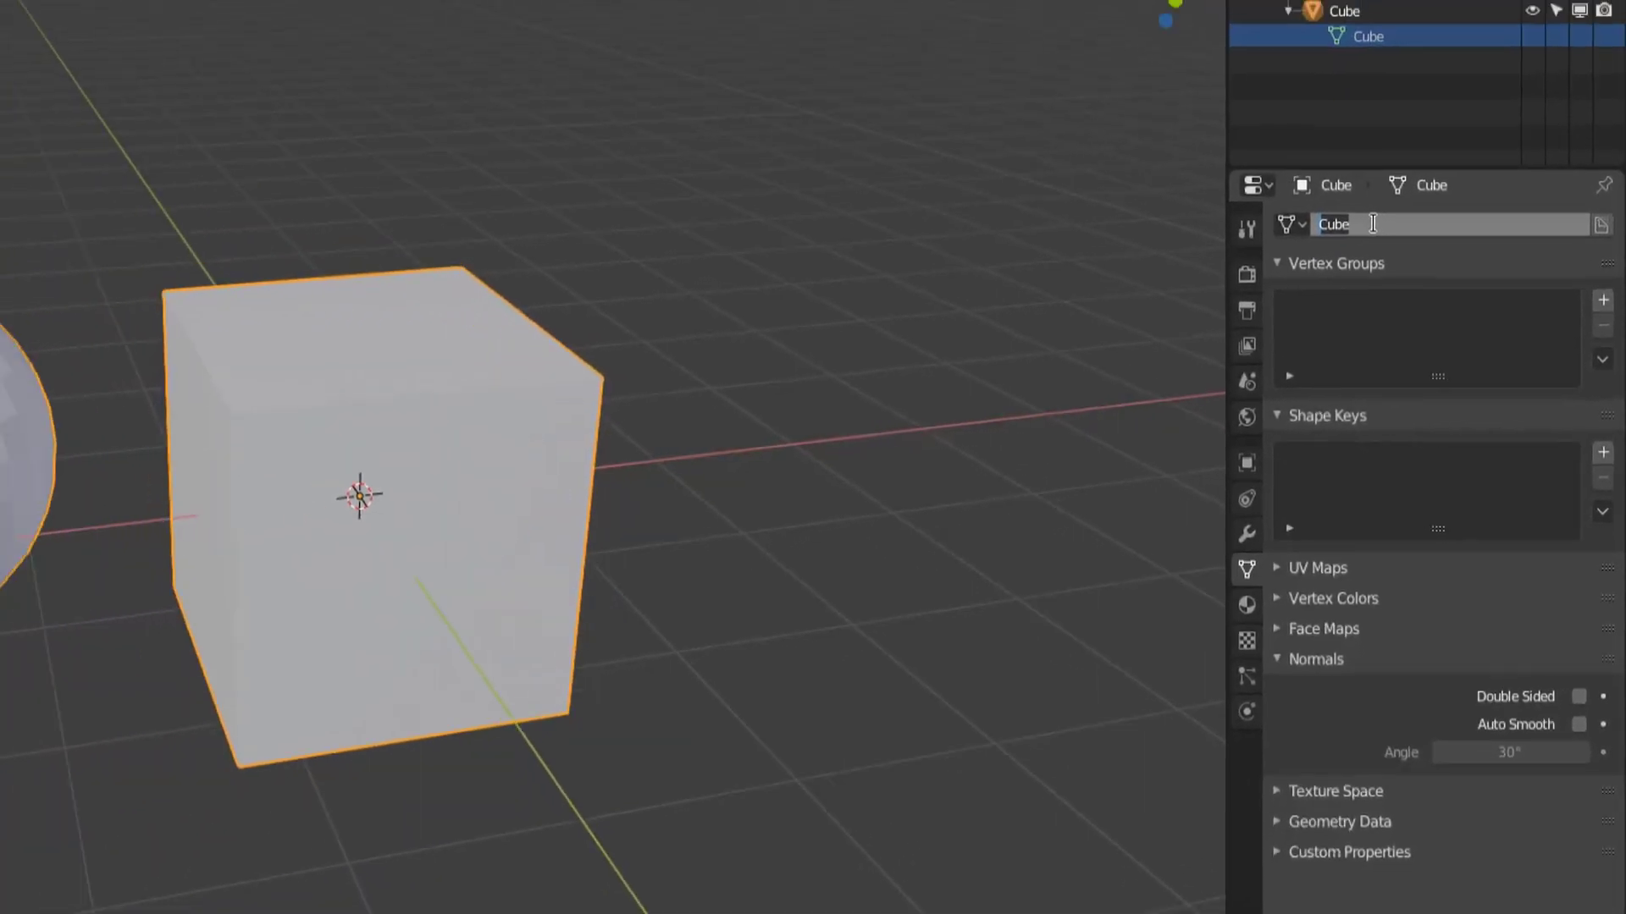
Step: Finish the mesh rename, leaving the combined mesh named Cube
click(936, 496)
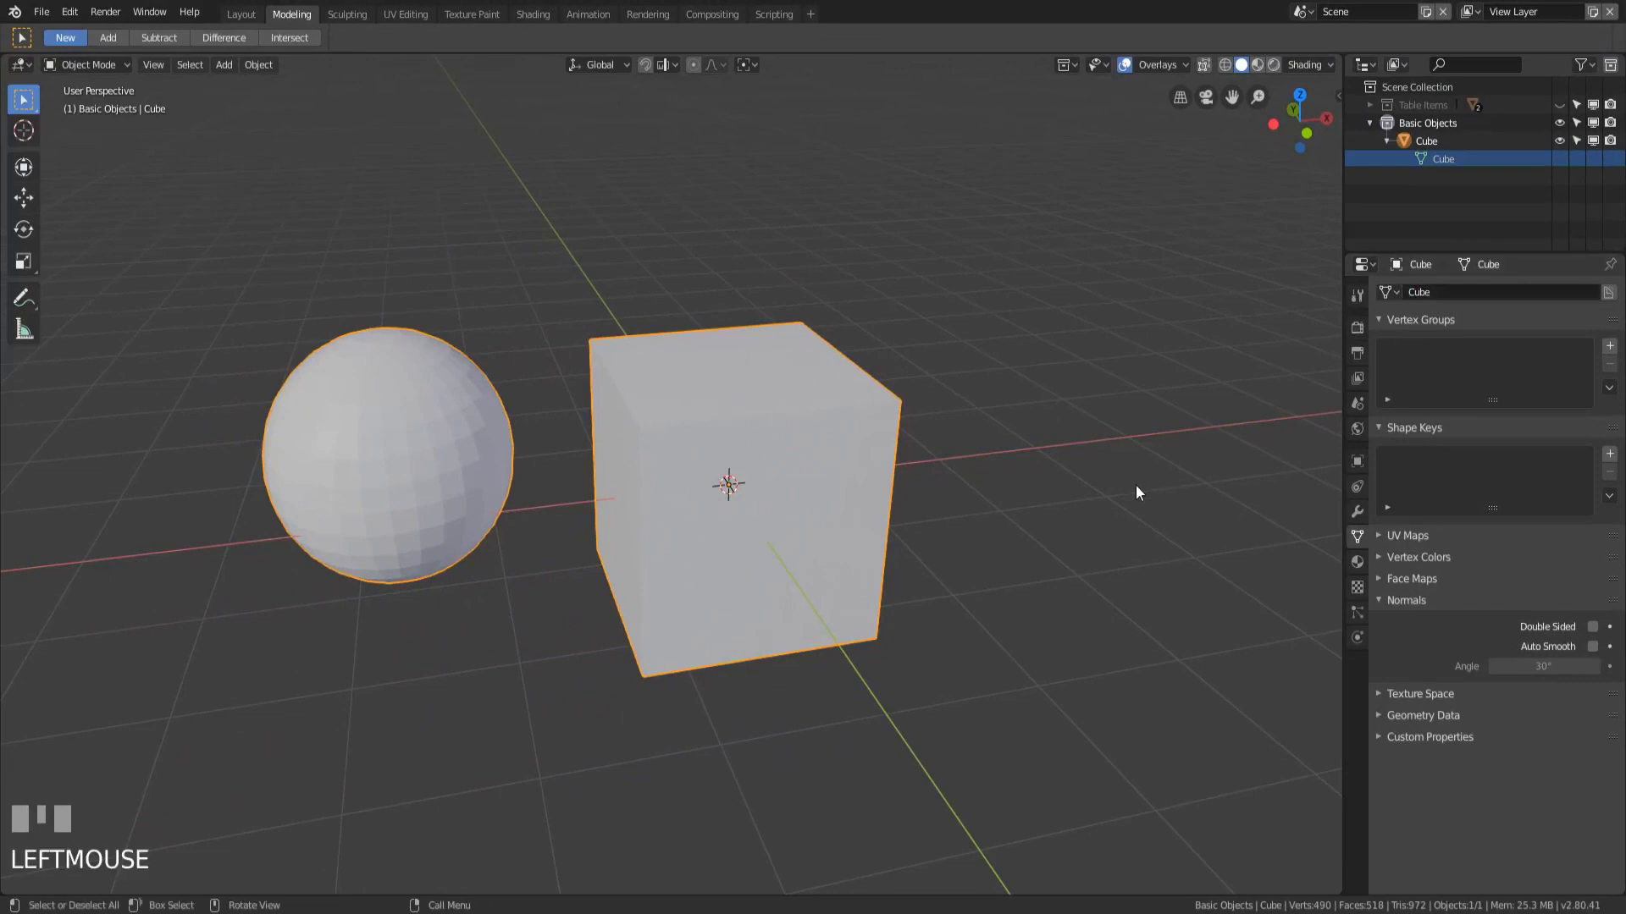
scroll(1136, 492, down, 3)
middle_drag(1114, 479, 870, 518)
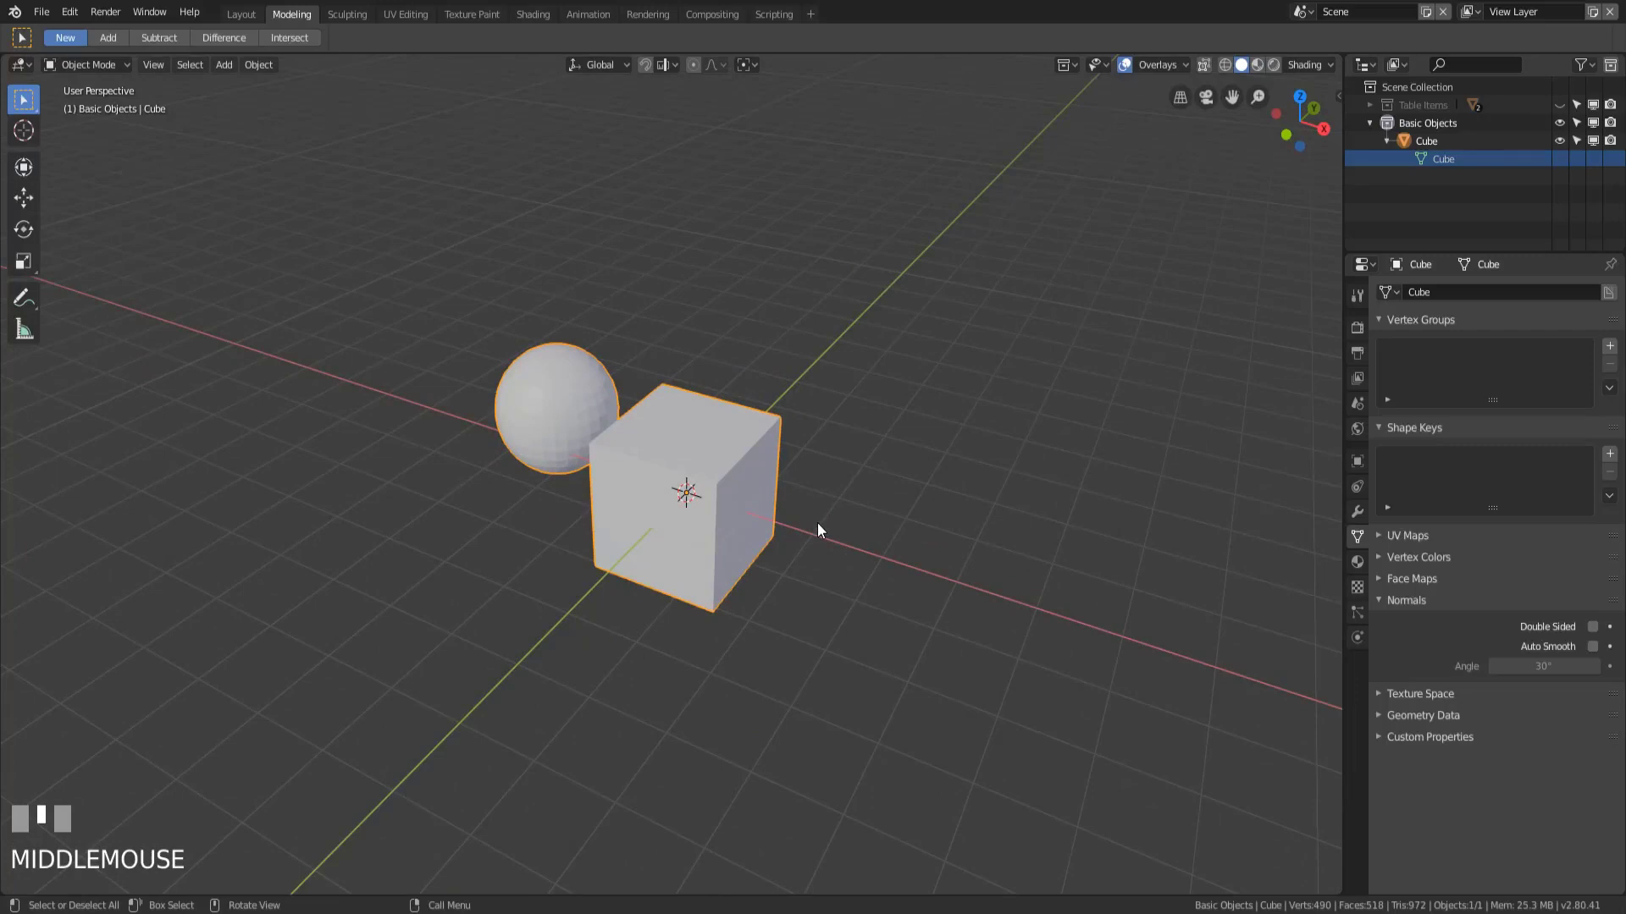
scroll(818, 525, down, 2)
middle_drag(798, 550, 1093, 468)
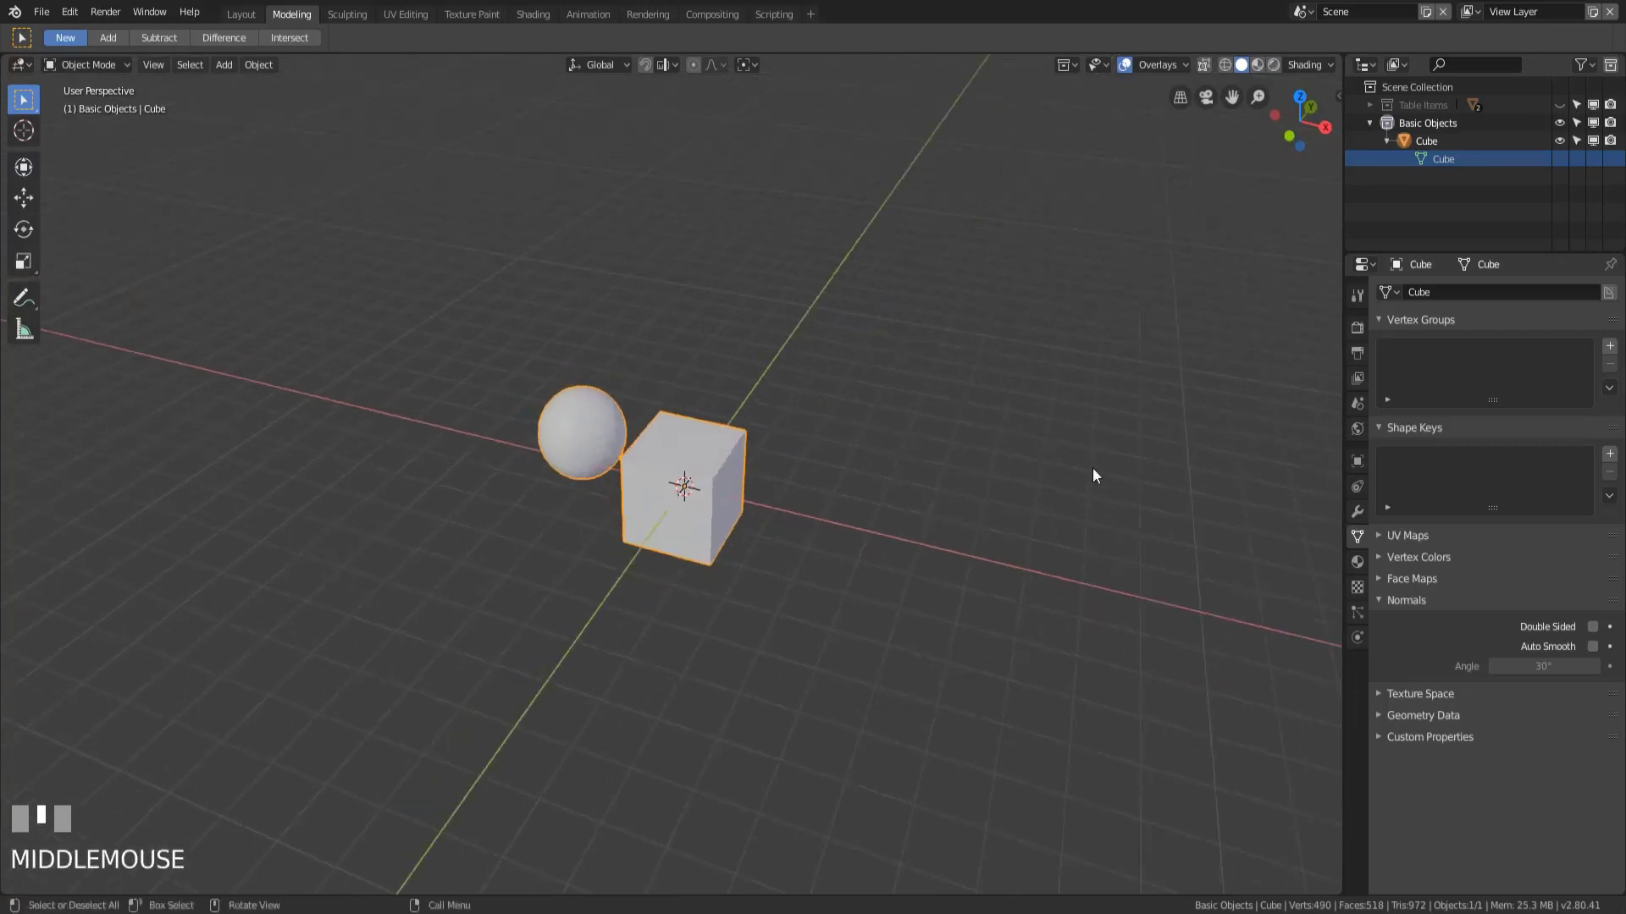
Step: Unhide the cup and potion flask, and move the cup further left
key(alt+h)
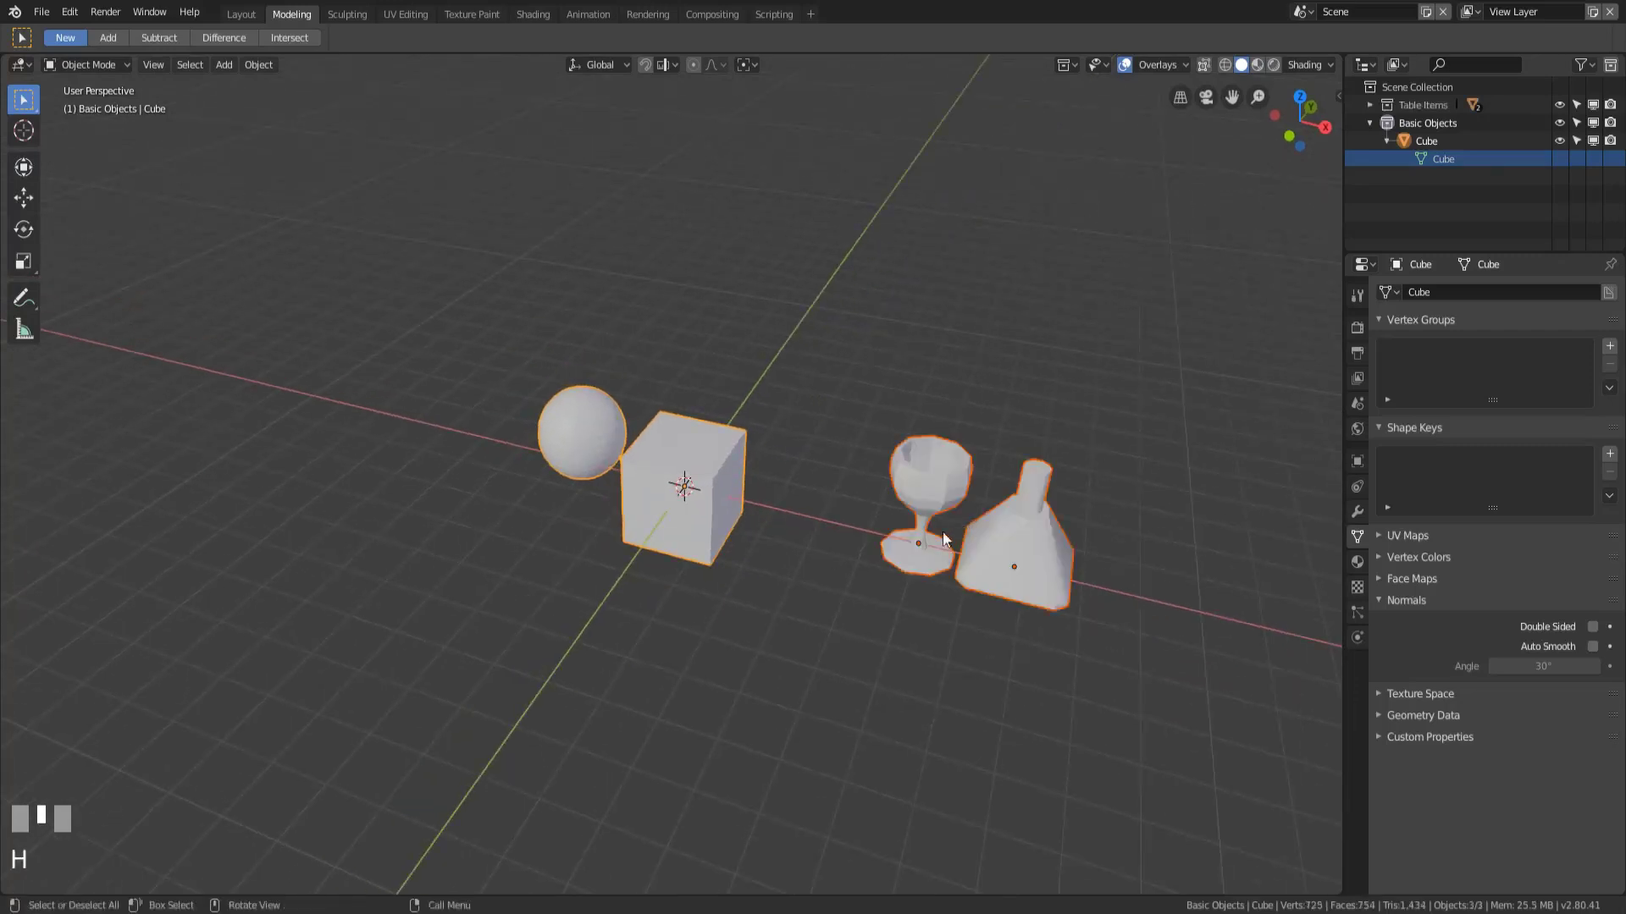
middle_drag(965, 530, 973, 530)
scroll(946, 578, up, 2)
shift+middle_drag(1045, 449, 881, 443)
click(896, 491)
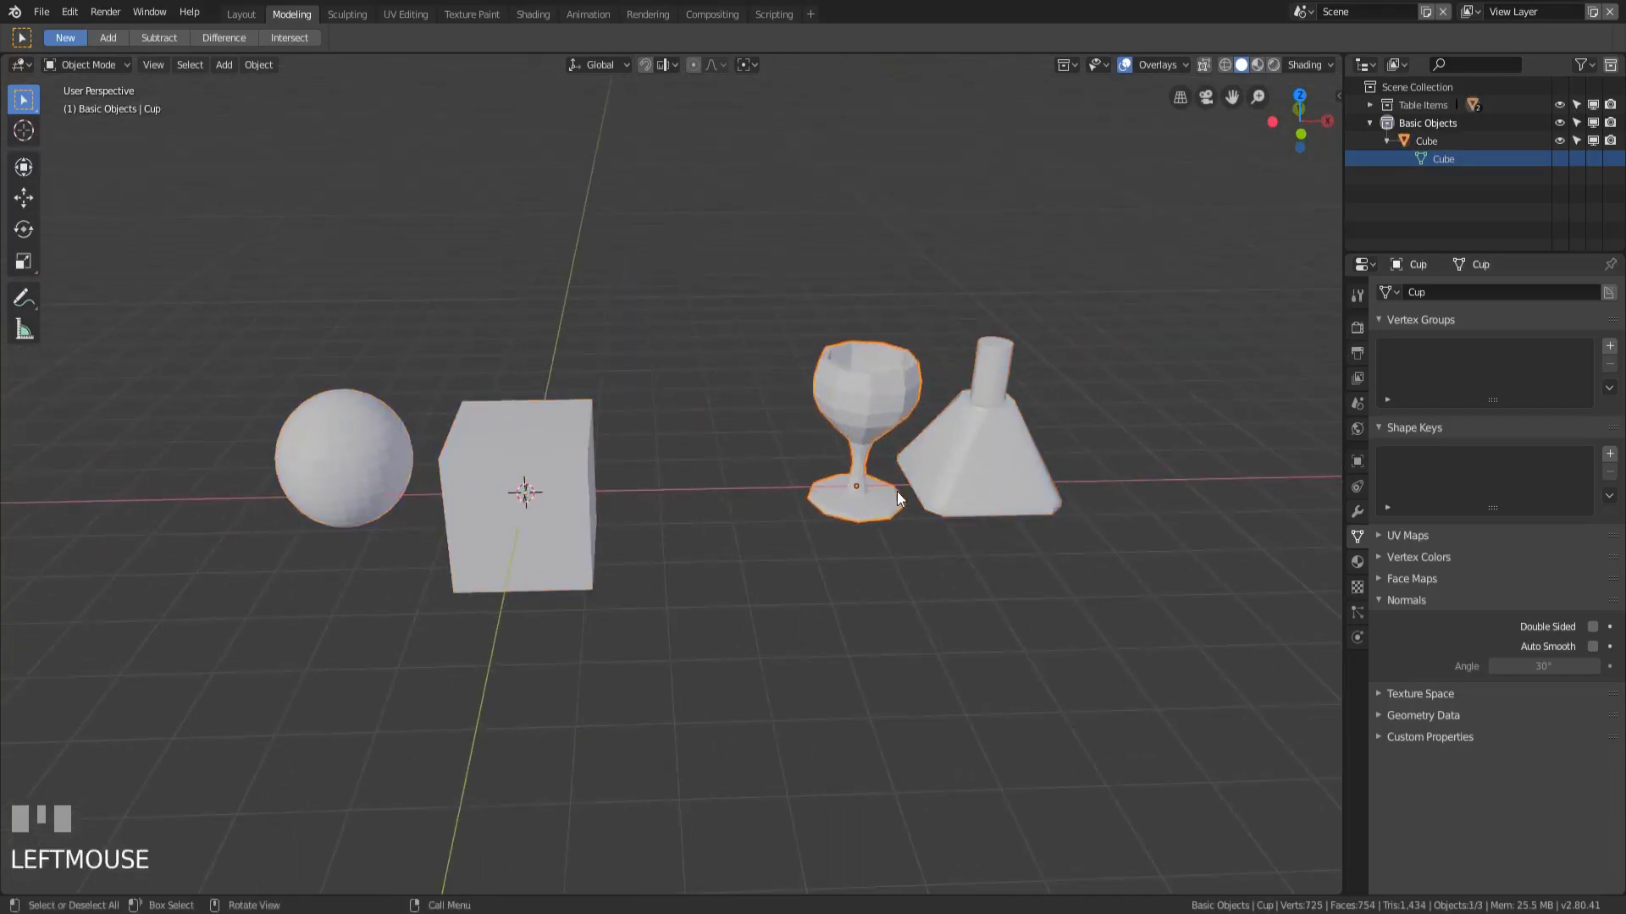
key(g)
click(795, 491)
Step: Expand the Table Items collection and select the combined cube-and-sphere object
shift+click(1005, 499)
shift+middle_drag(944, 517, 867, 526)
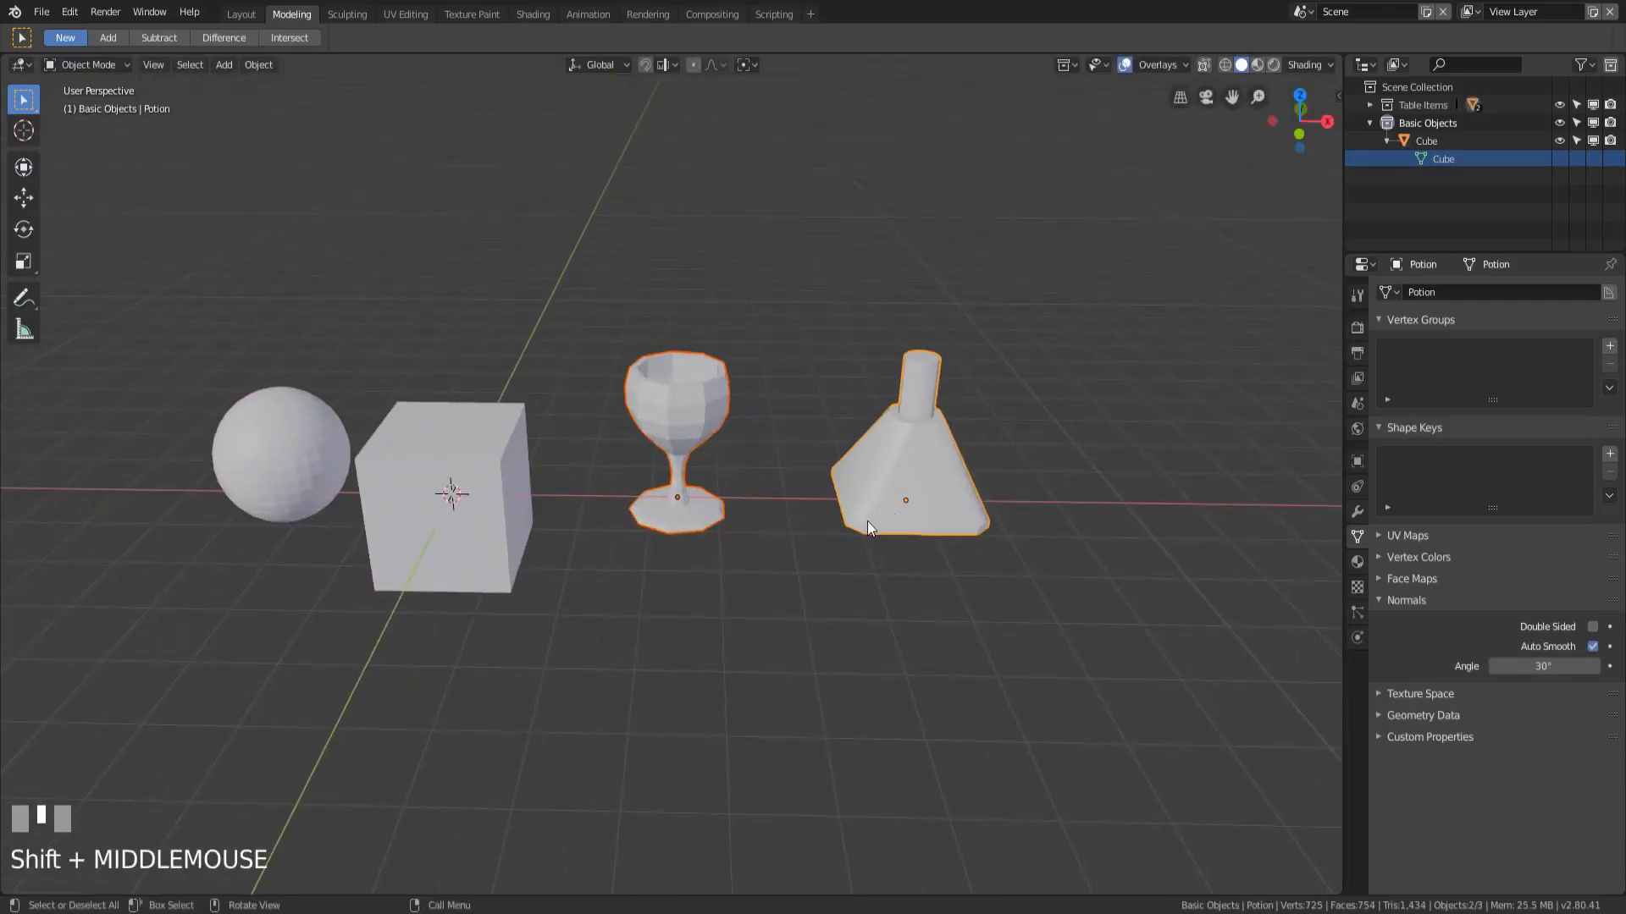
mouse_move(965, 485)
middle_down()
mouse_move(943, 464)
mouse_move(844, 471)
mouse_move(944, 478)
middle_up()
click(670, 427)
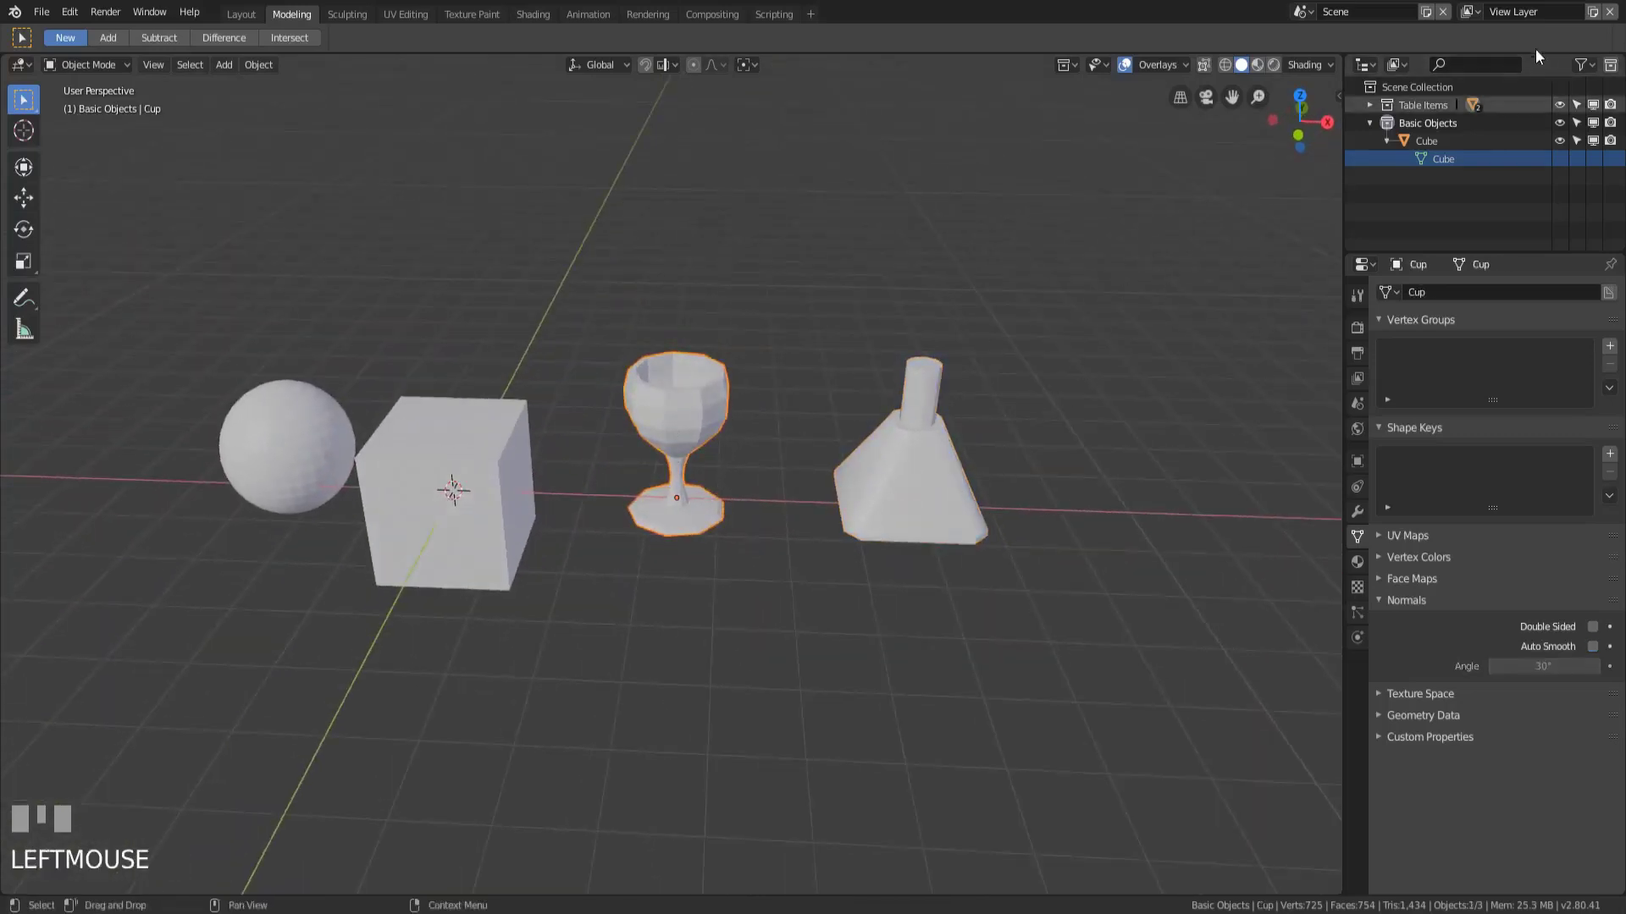
click(1371, 105)
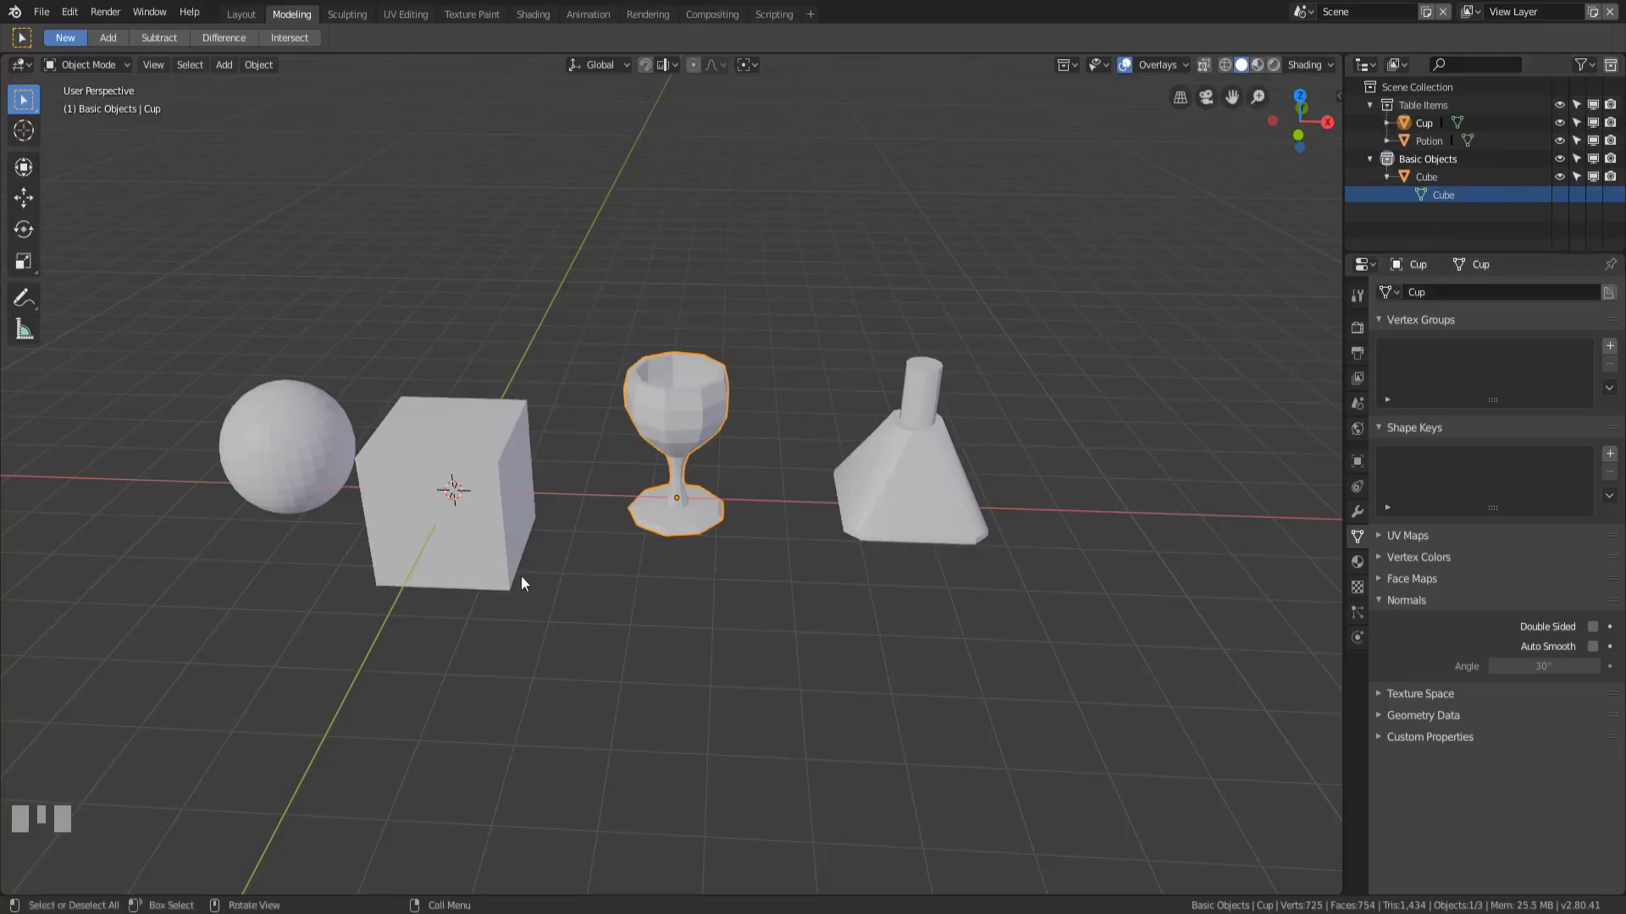
click(424, 457)
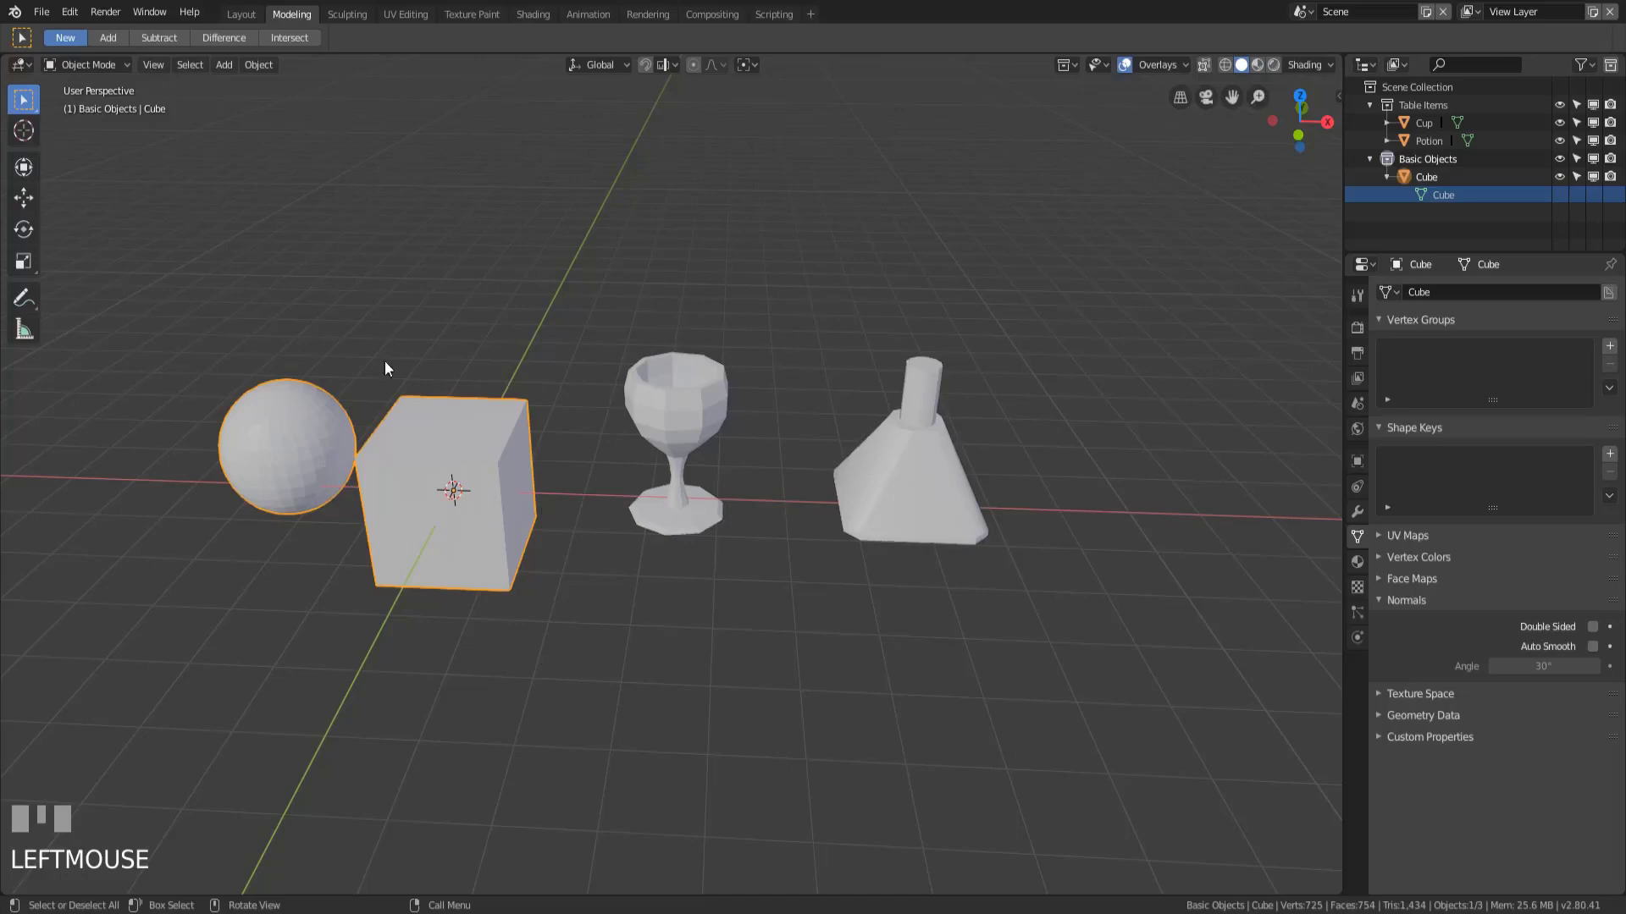
Step: Assign the Cup mesh to the Cube object
click(1386, 292)
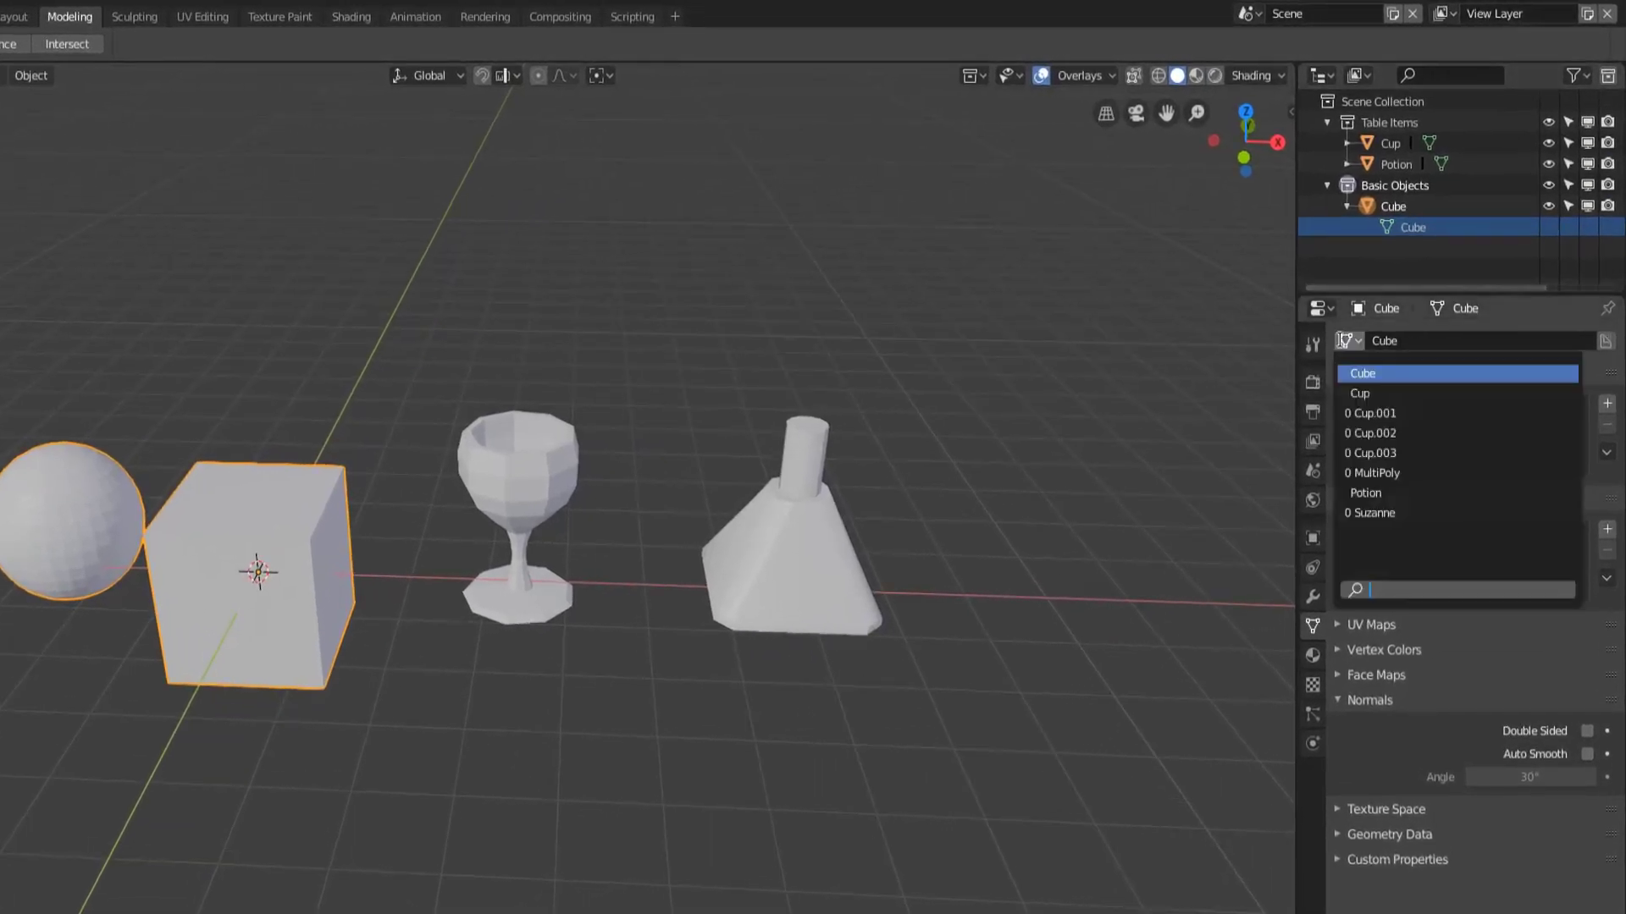
click(1379, 392)
key(KP_1)
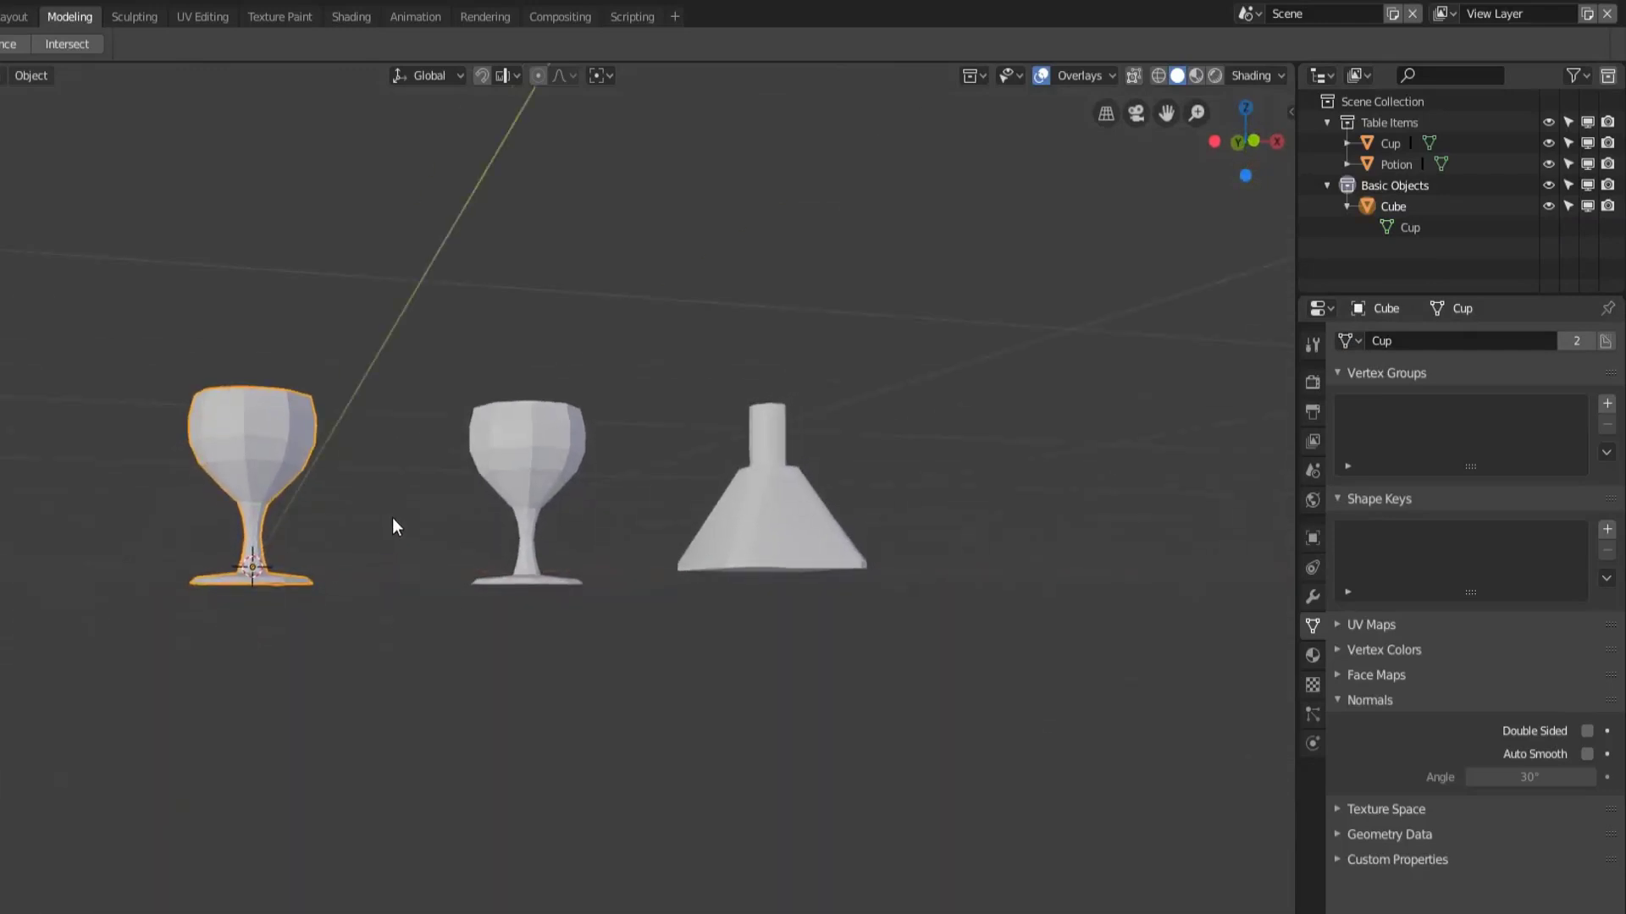
middle_drag(393, 517, 318, 633)
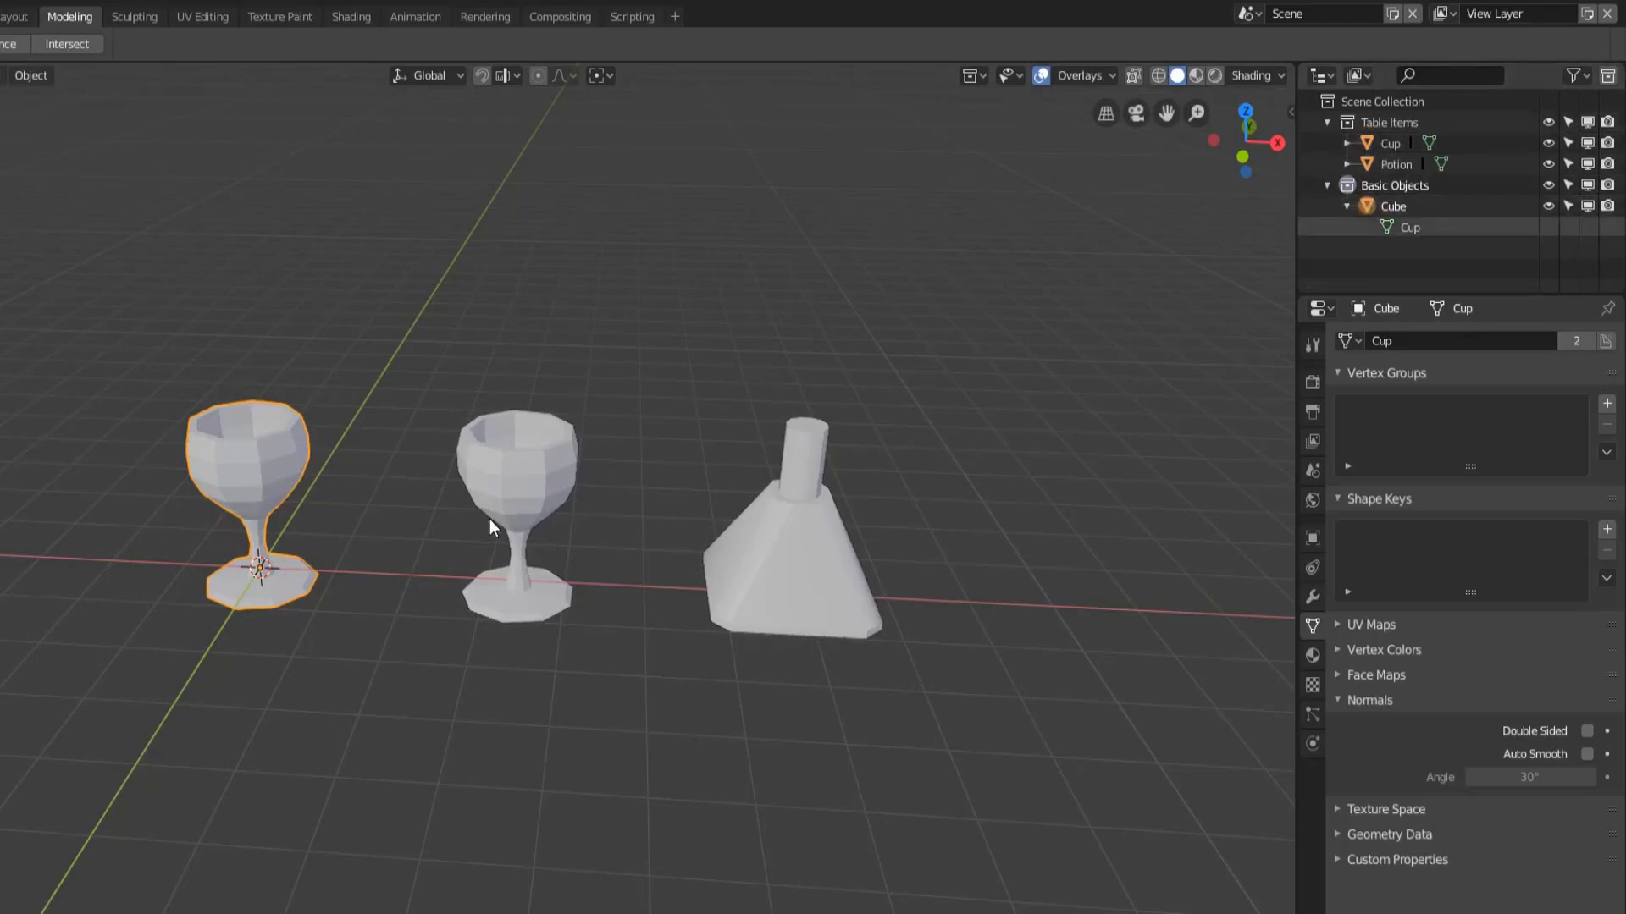
Step: Assign the Cup mesh to the Potion object as well, giving three identical goblets
click(750, 542)
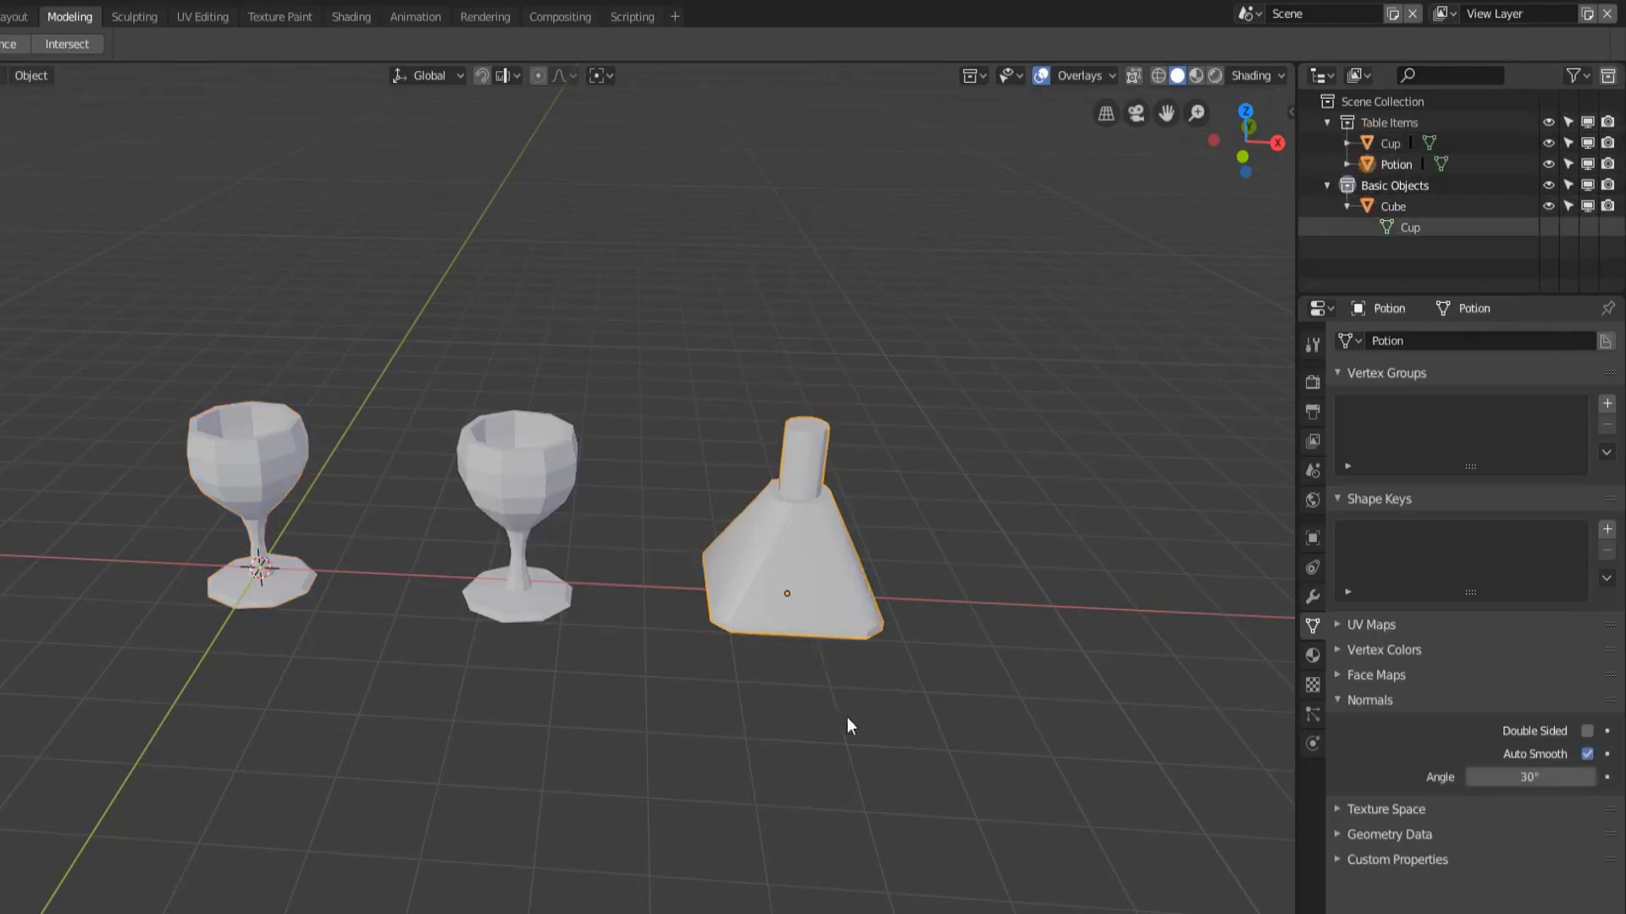
click(1346, 340)
click(1371, 395)
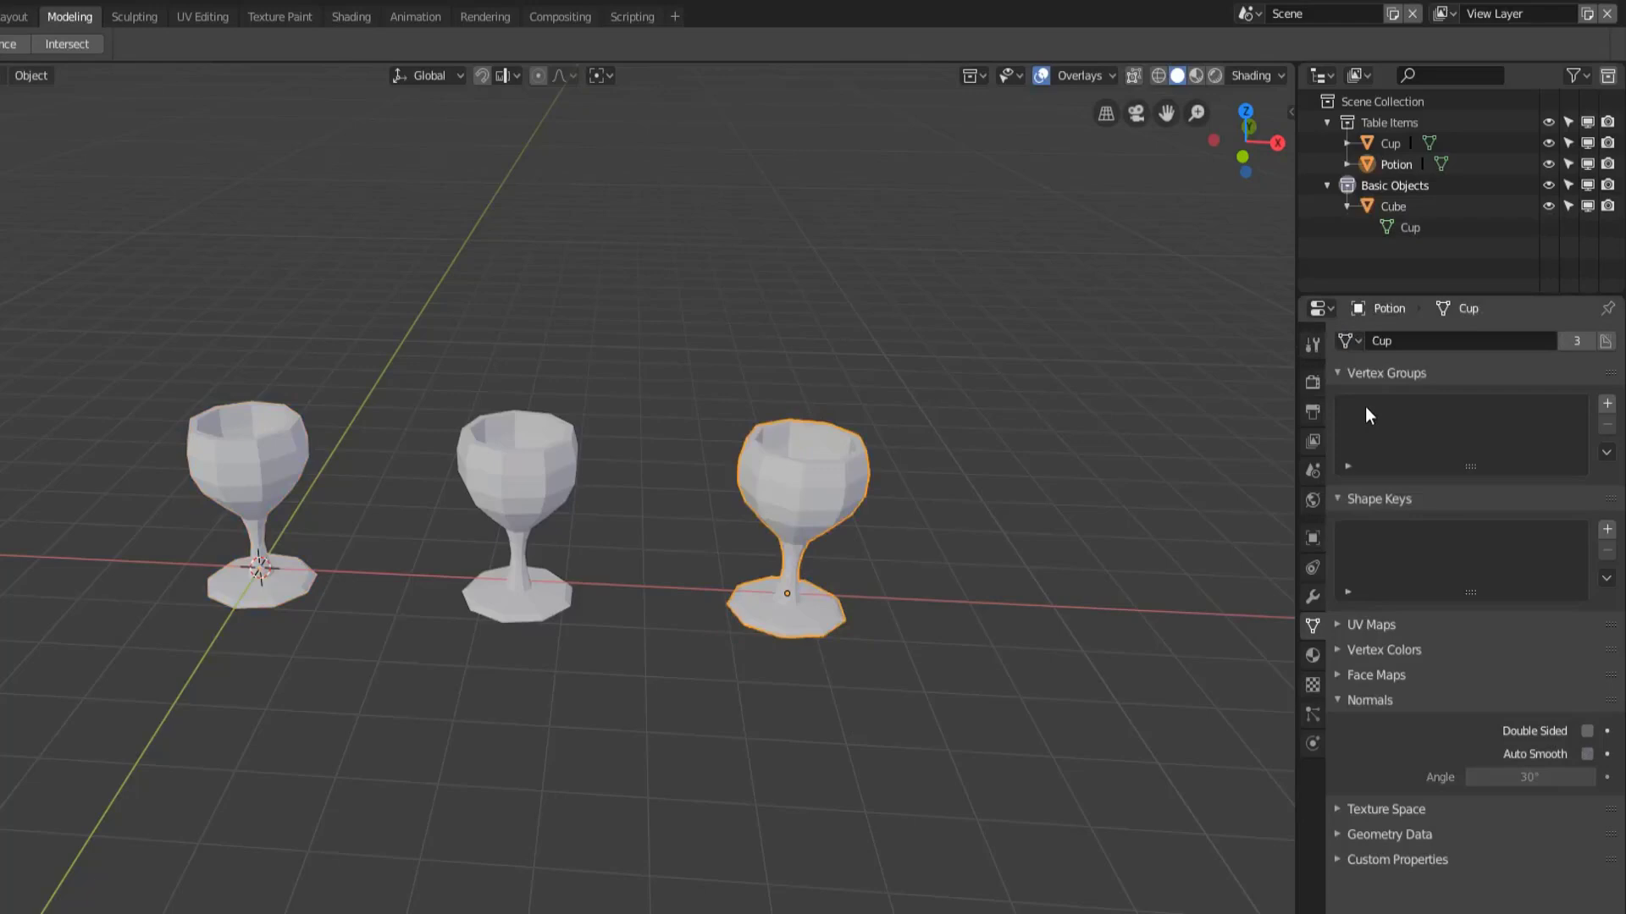
middle_drag(788, 561, 433, 591)
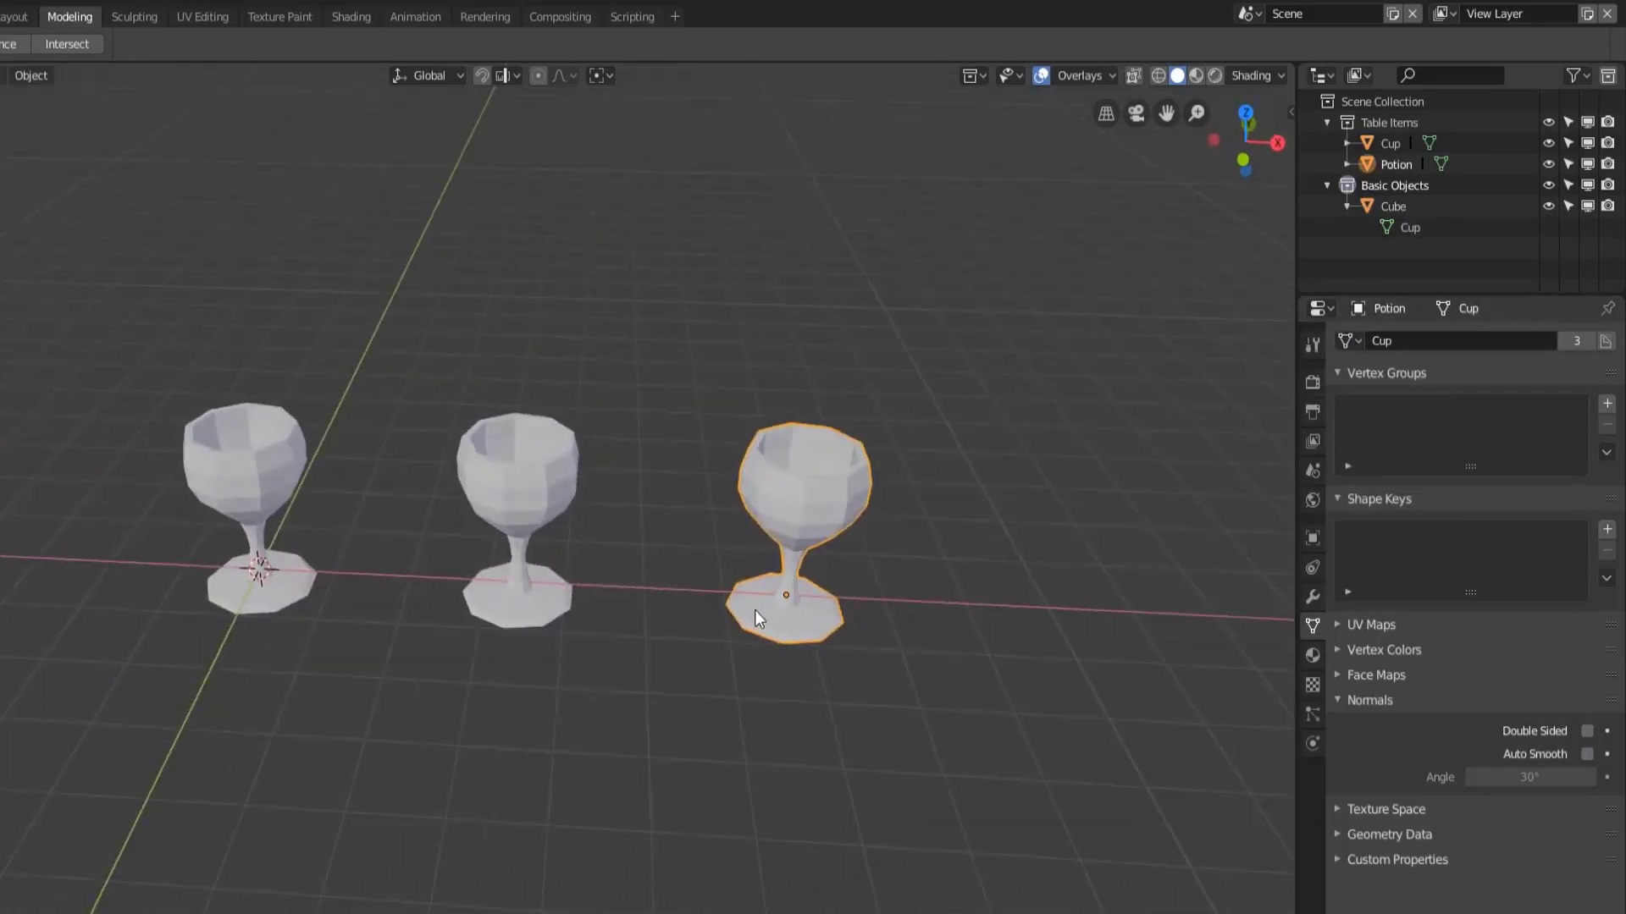
scroll(832, 616, up, 2)
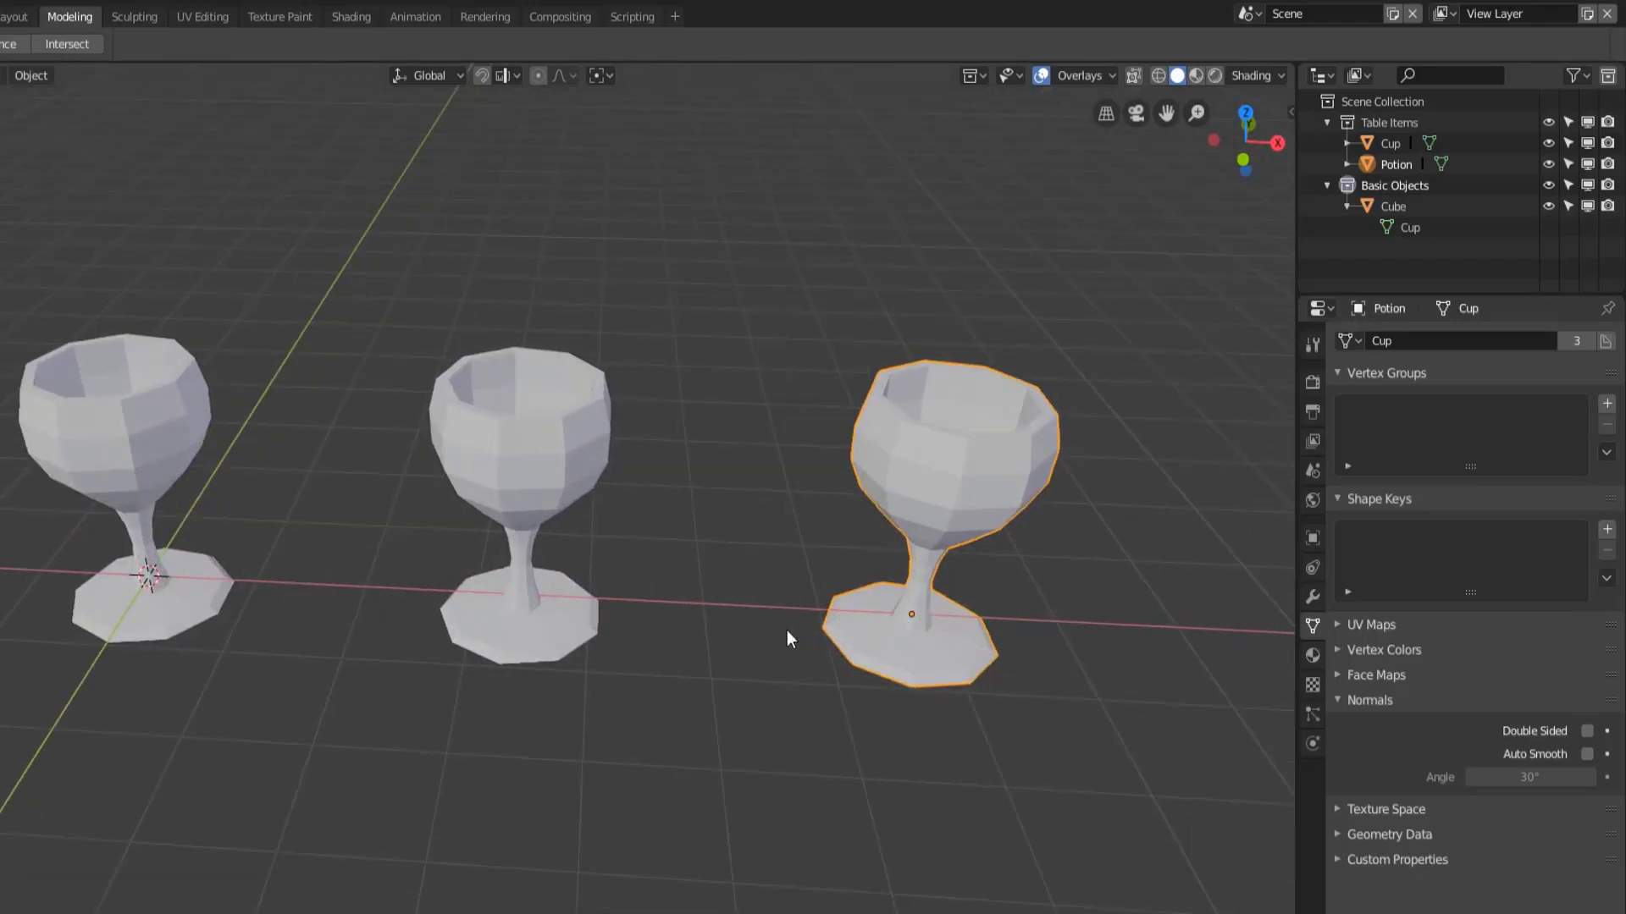
shift+middle_drag(786, 633, 683, 730)
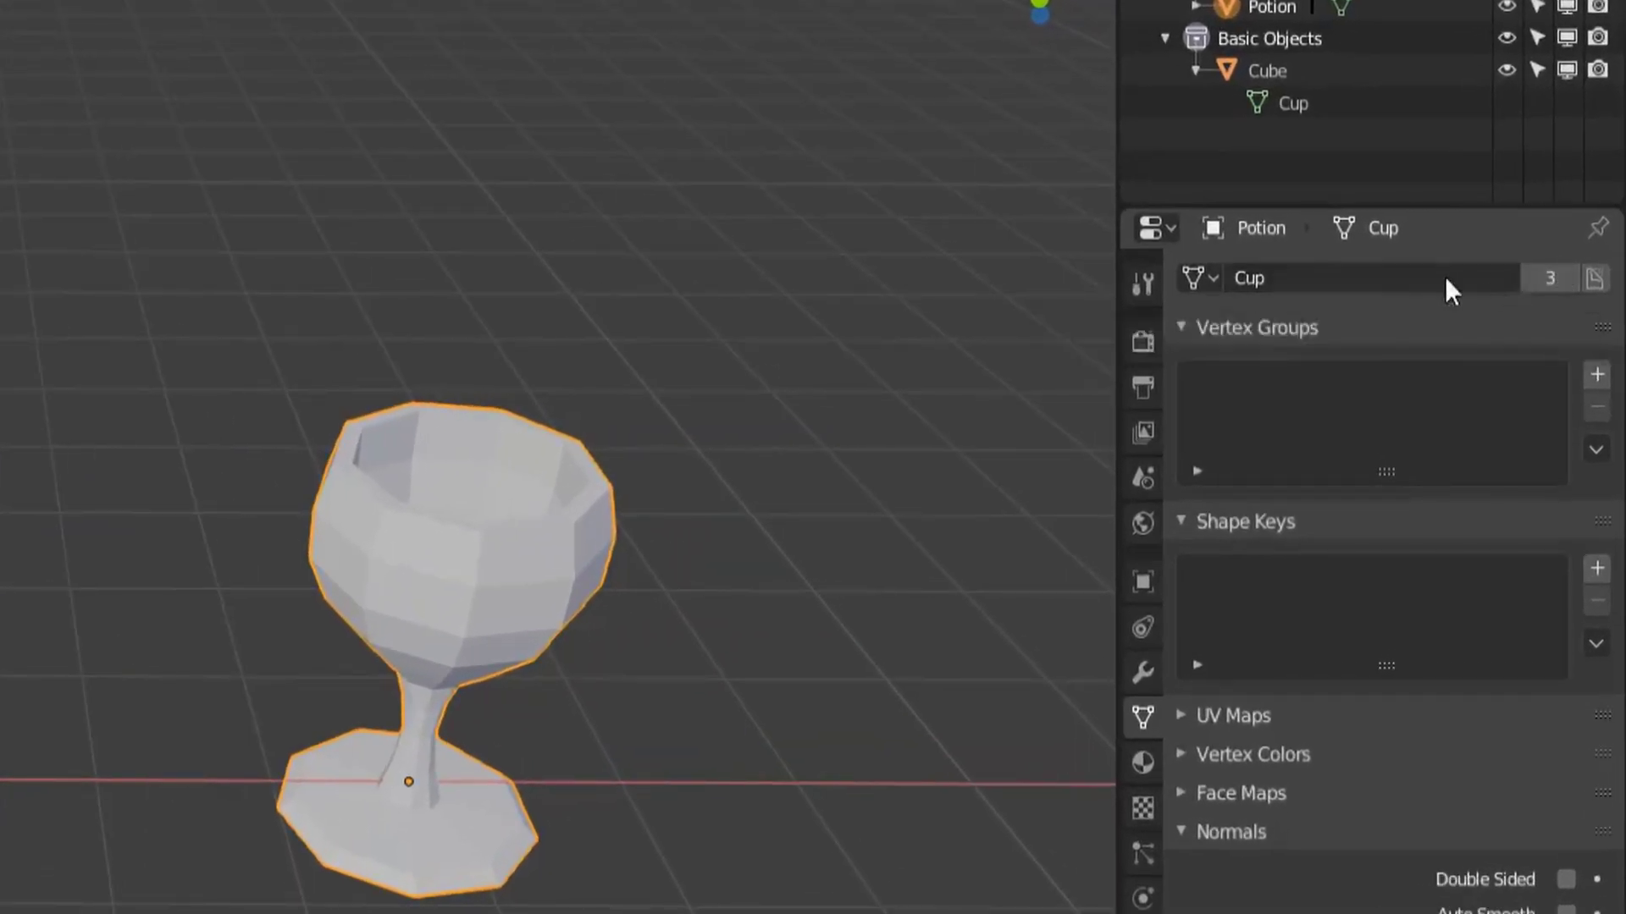
Step: Switch the Potion object's mesh back to the Potion data block, restoring the flask
click(1197, 285)
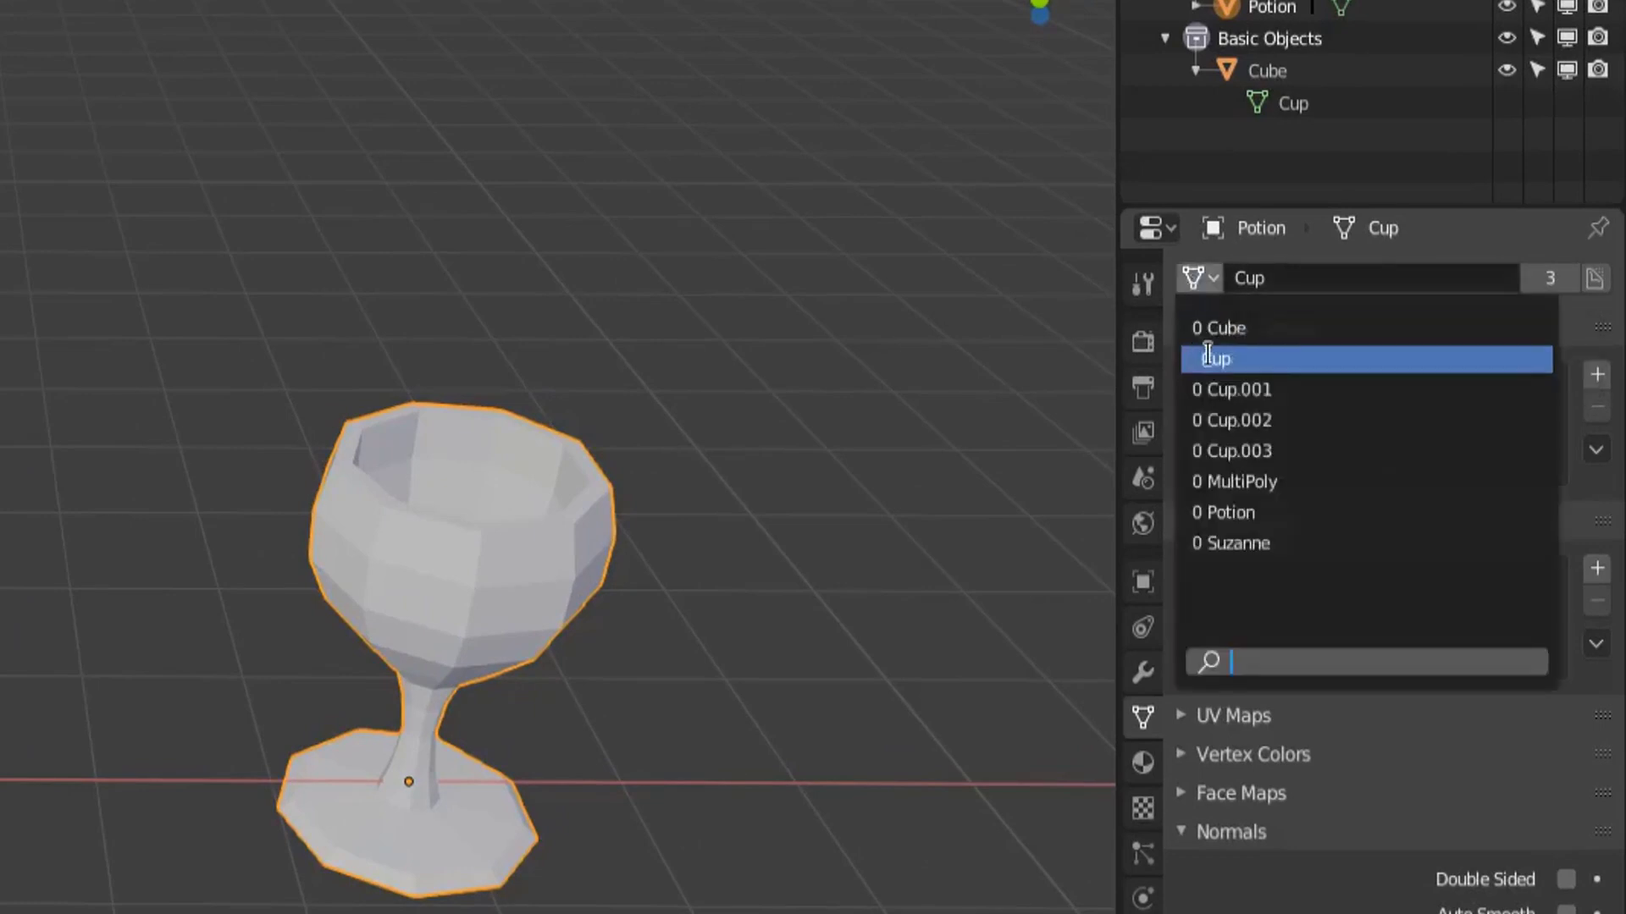
click(1273, 514)
click(1198, 278)
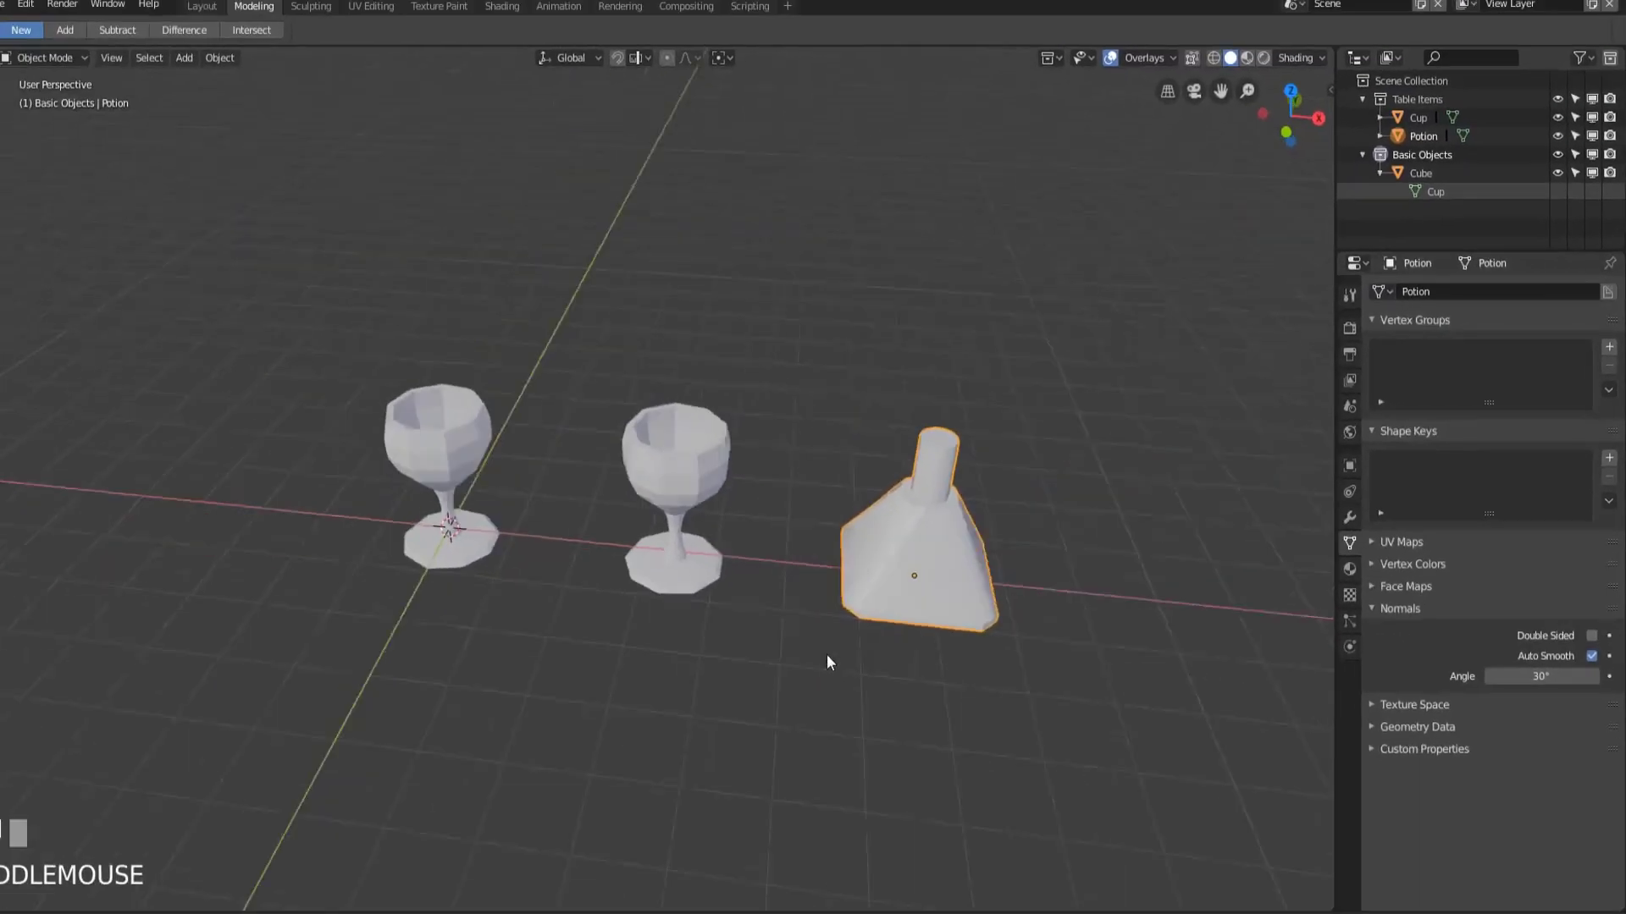
middle_drag(826, 654, 669, 632)
scroll(668, 618, up, 3)
scroll(681, 651, down, 3)
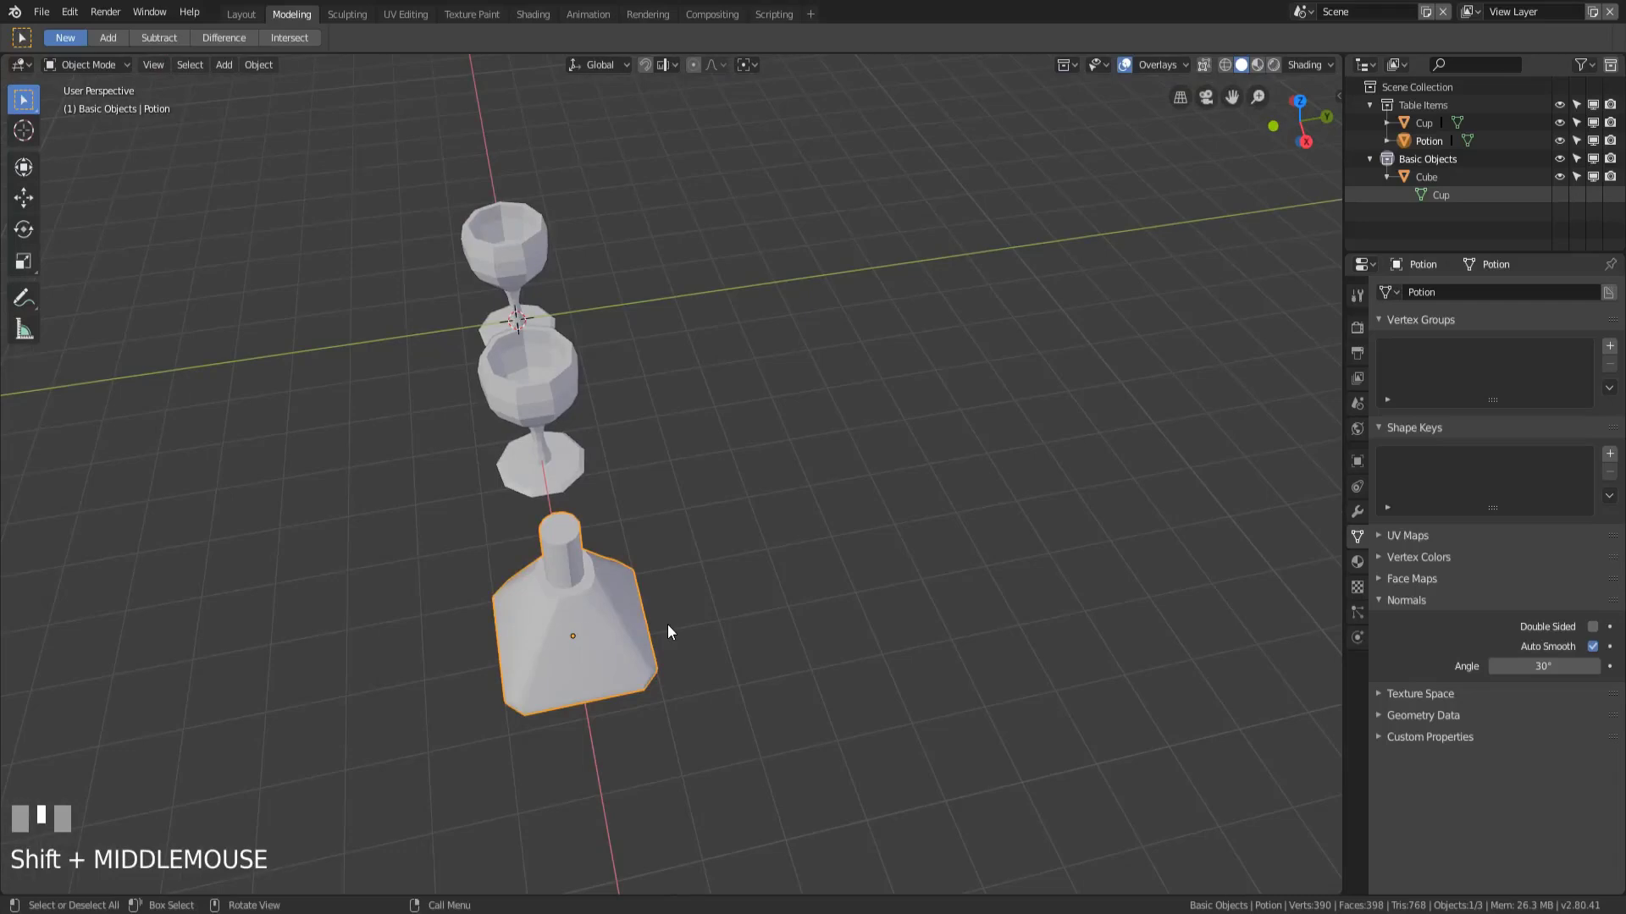
Step: Make two Shift+D flask copies, Potion.001 and Potion.002, spaced along Y in a row
key(shift+d)
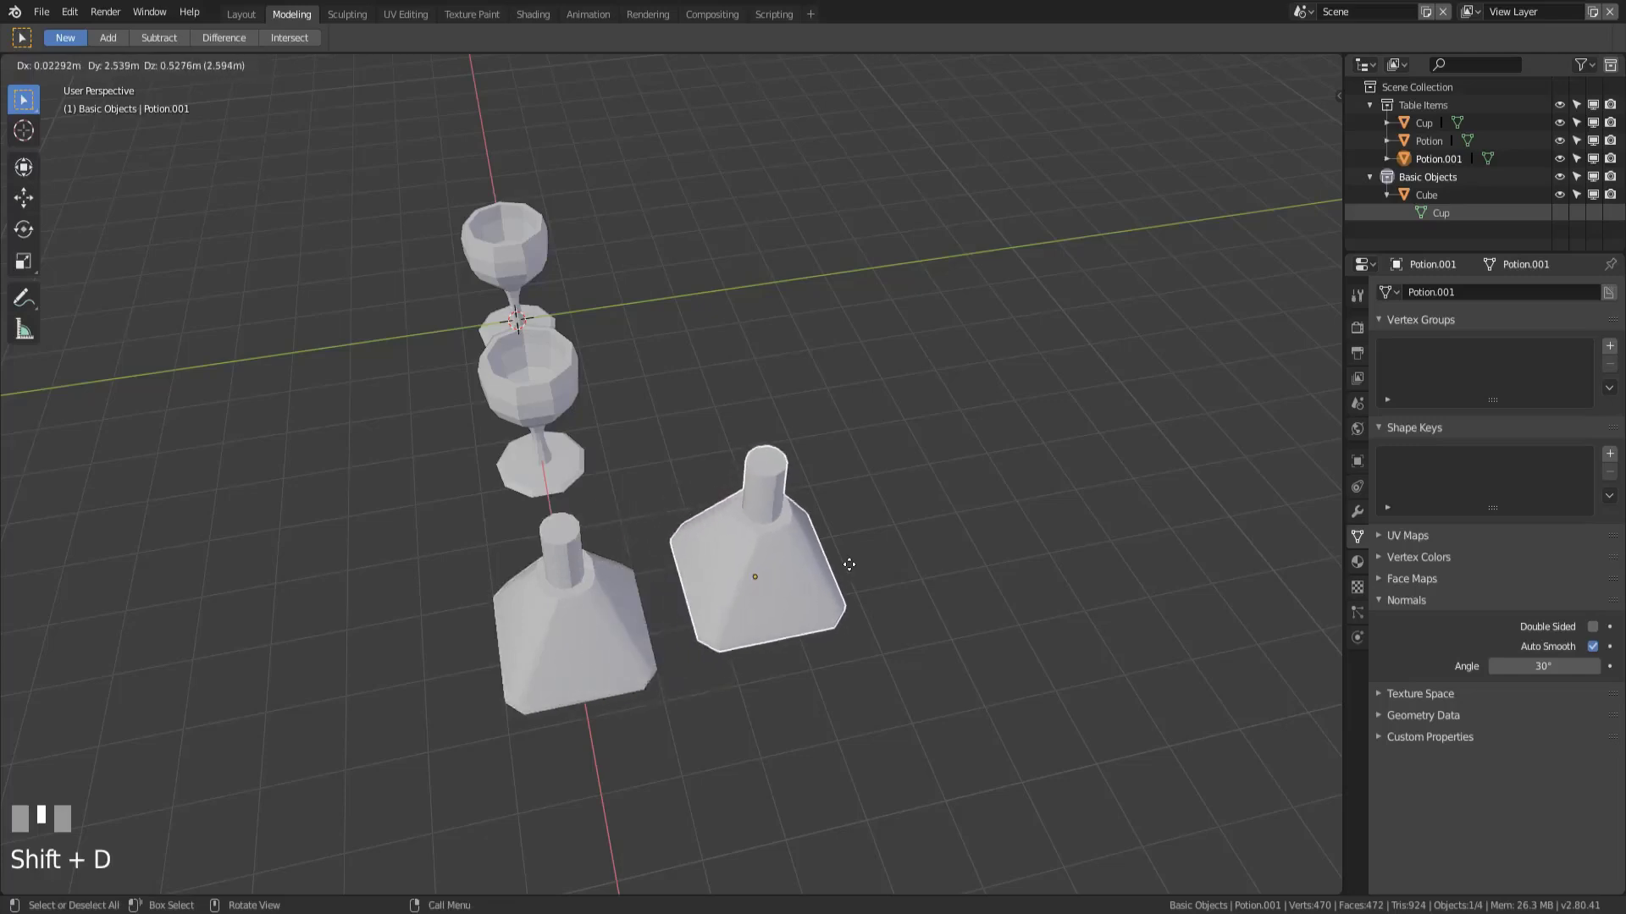
key(y)
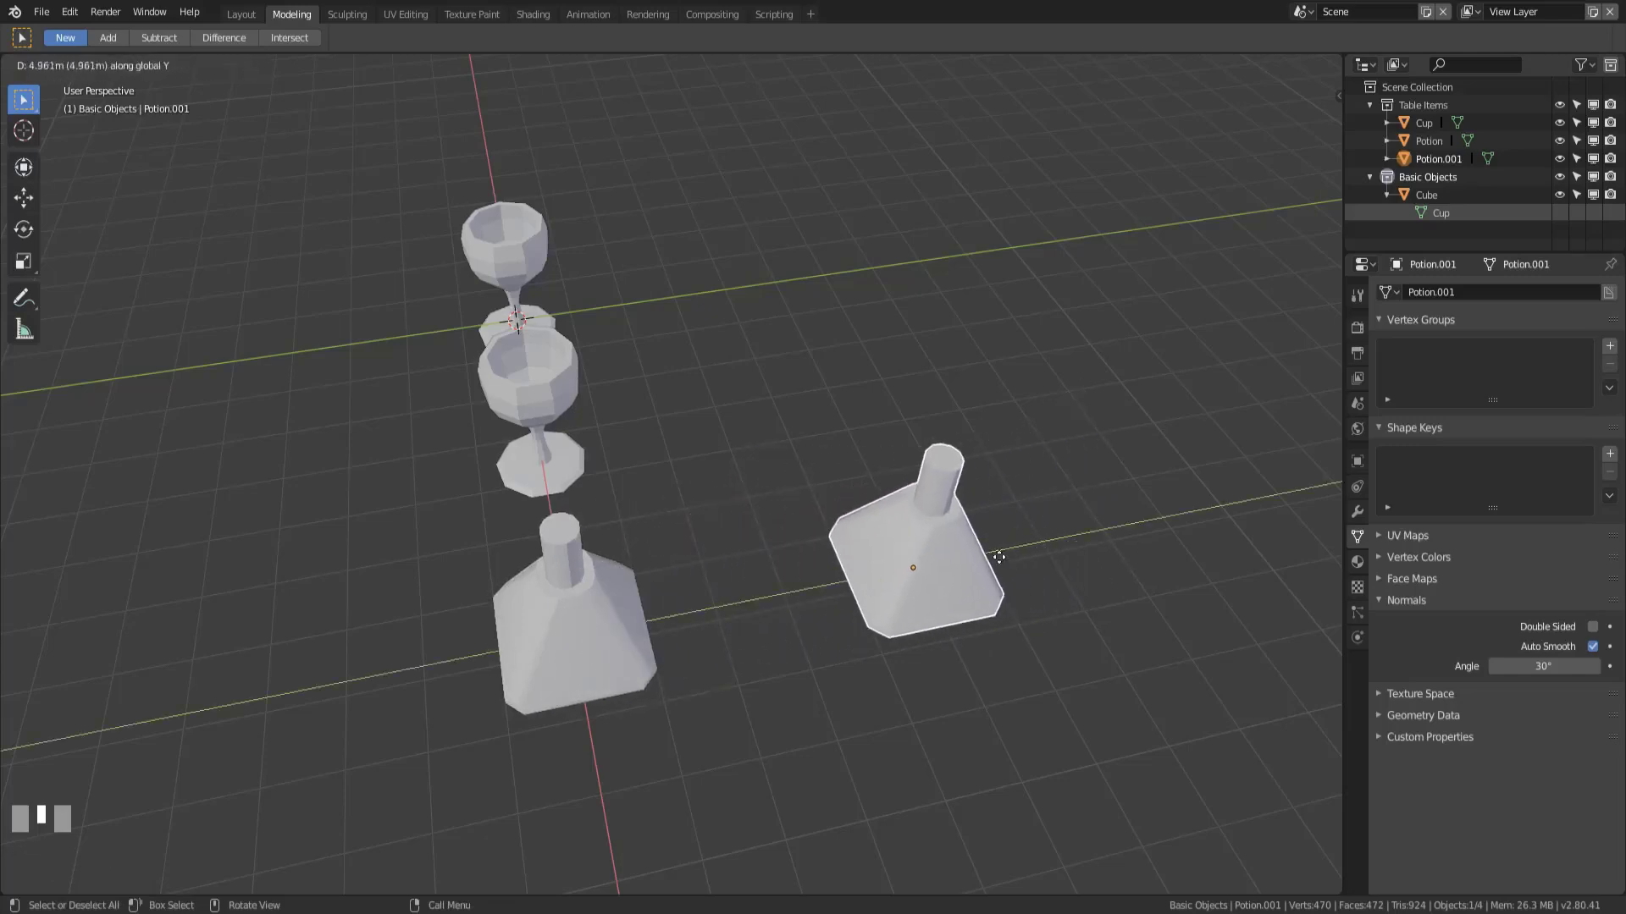
click(881, 578)
key(shift+d)
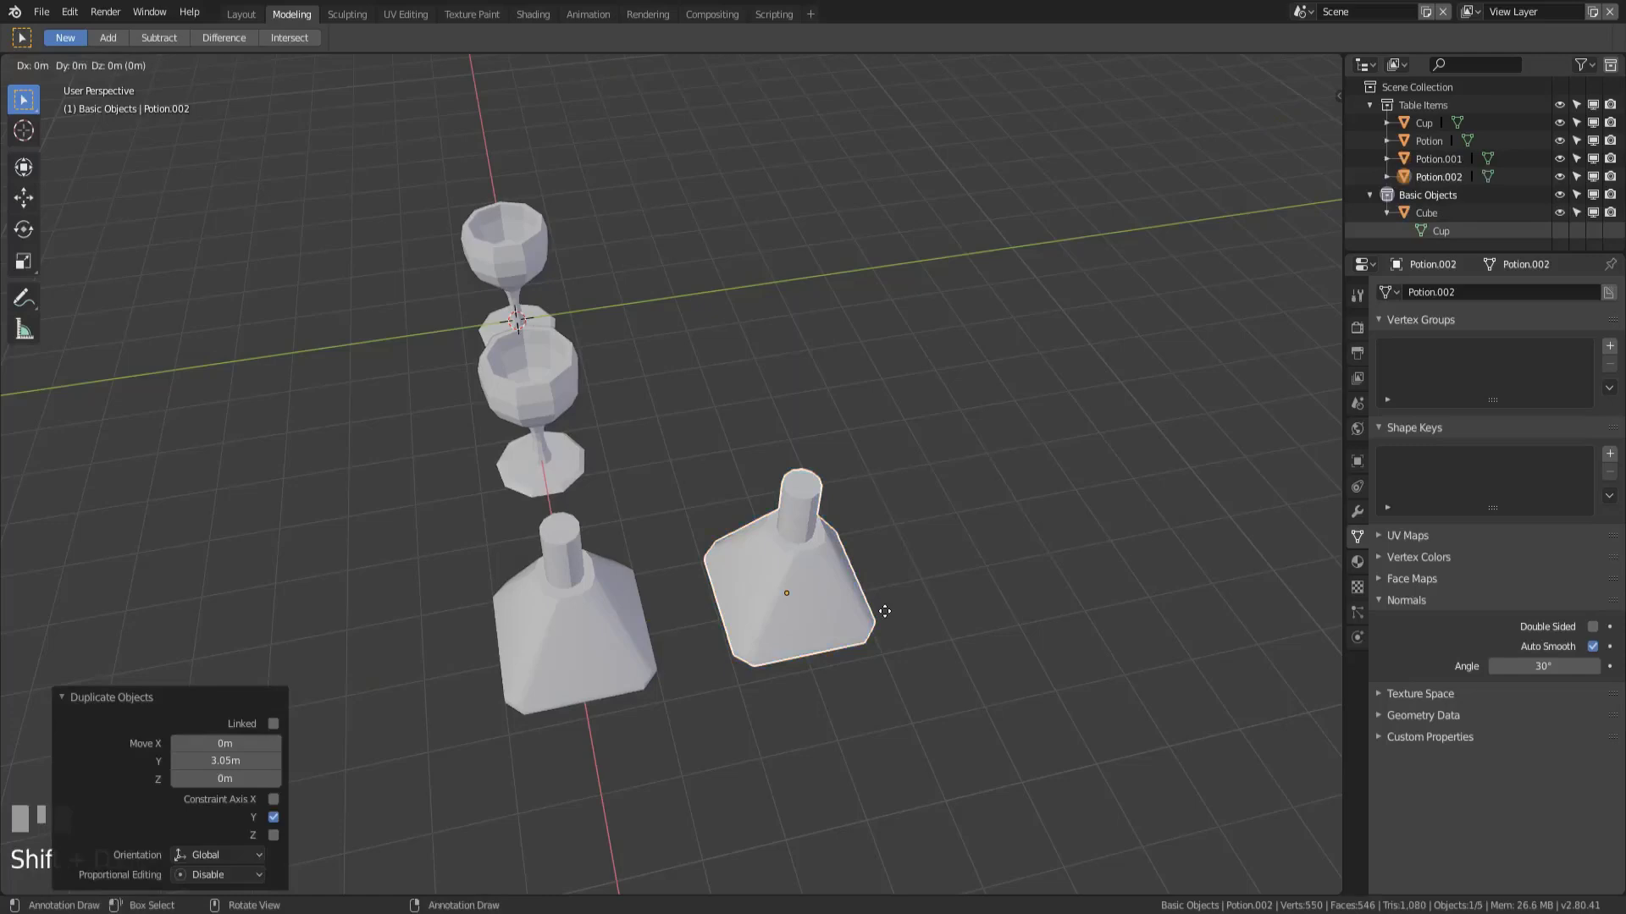
key(y)
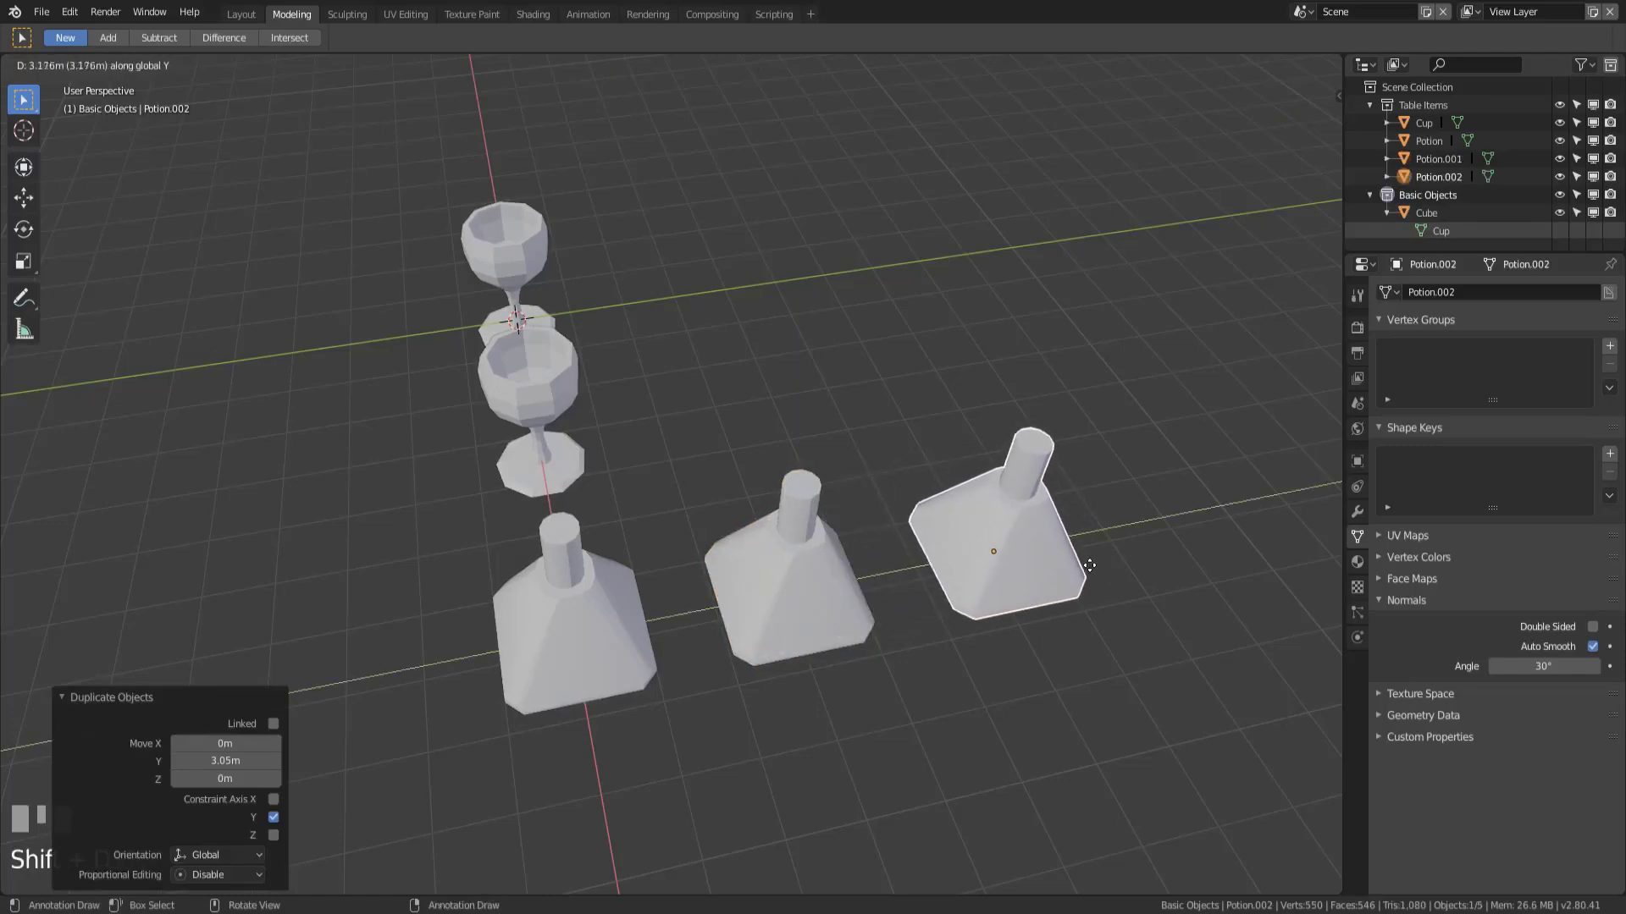
click(1049, 684)
middle_drag(1049, 684, 1023, 667)
shift+middle_drag(795, 666, 739, 625)
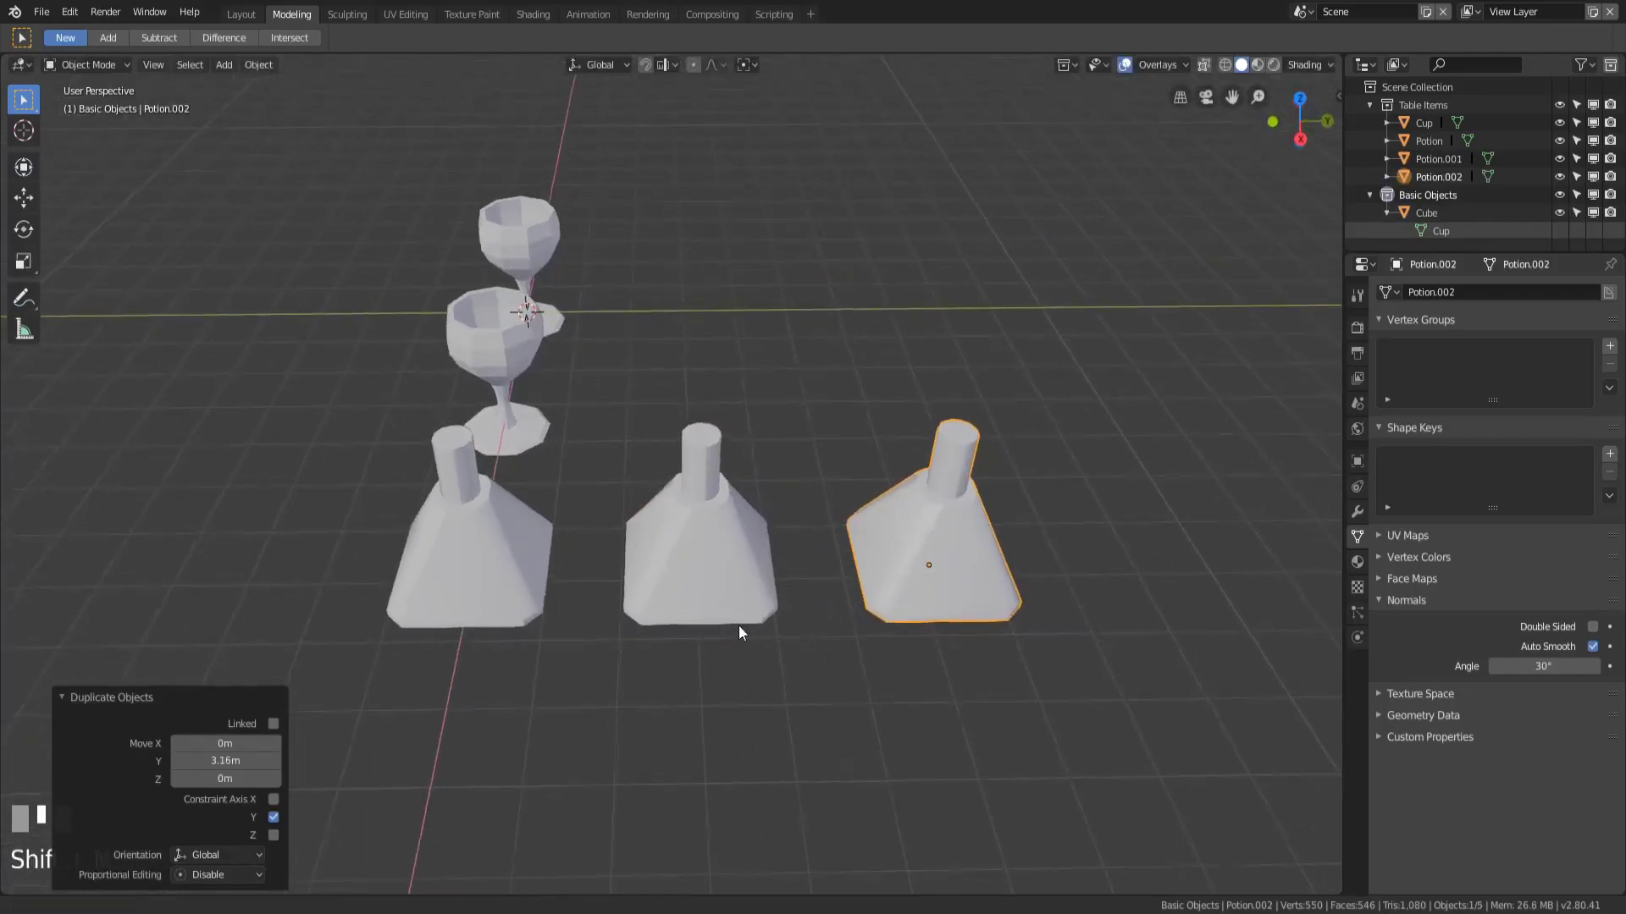
click(451, 570)
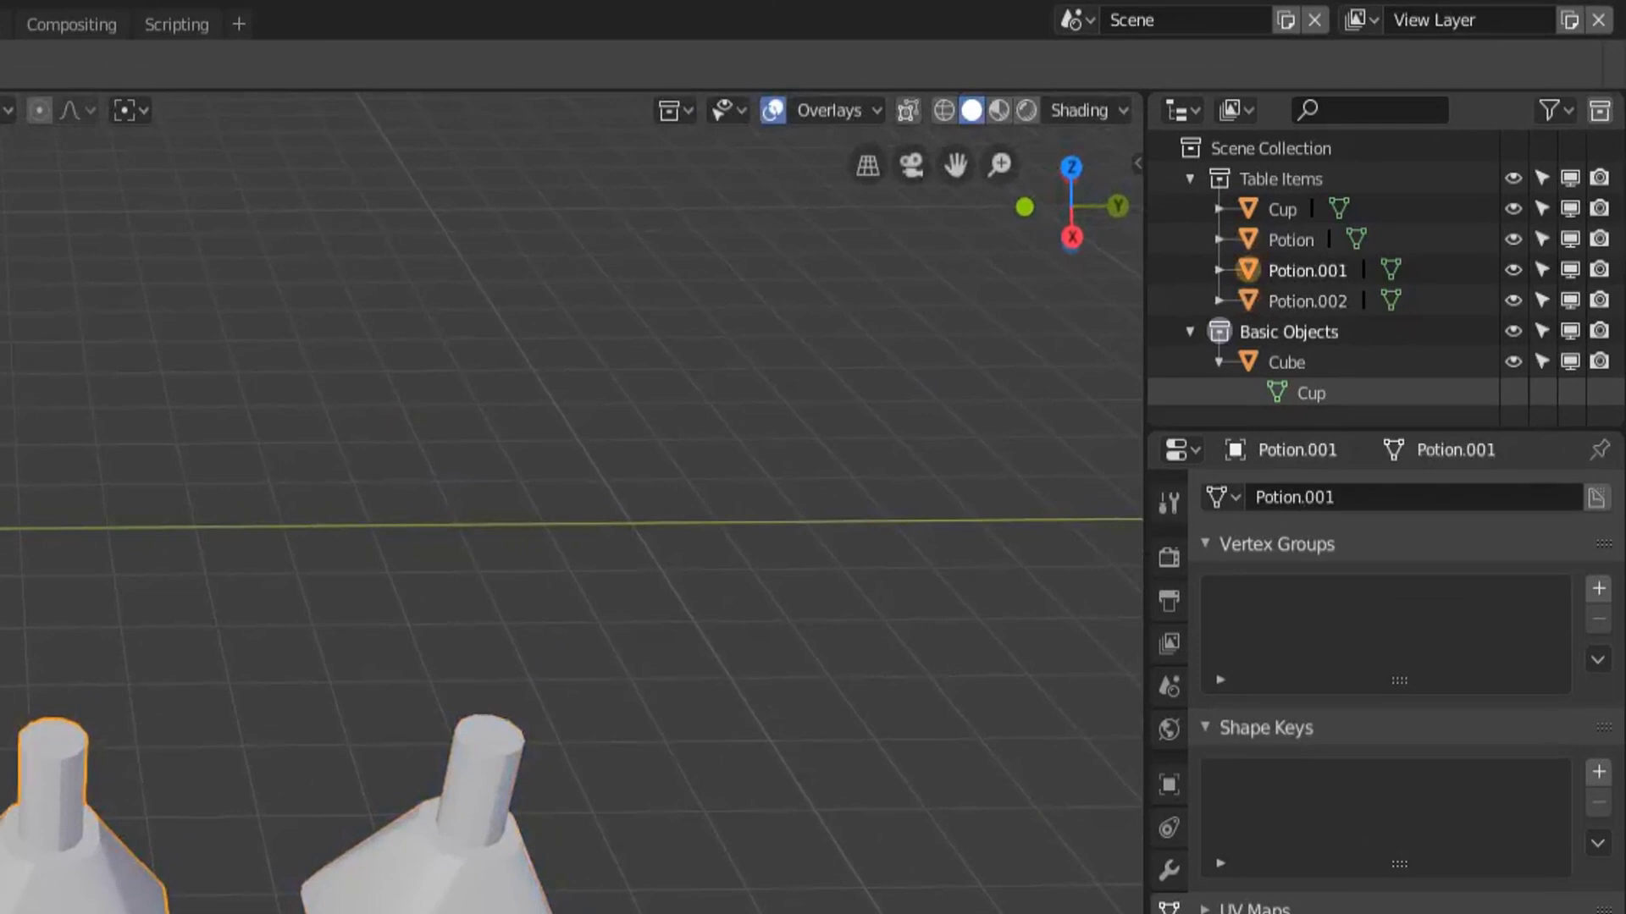
key(ctrl+z)
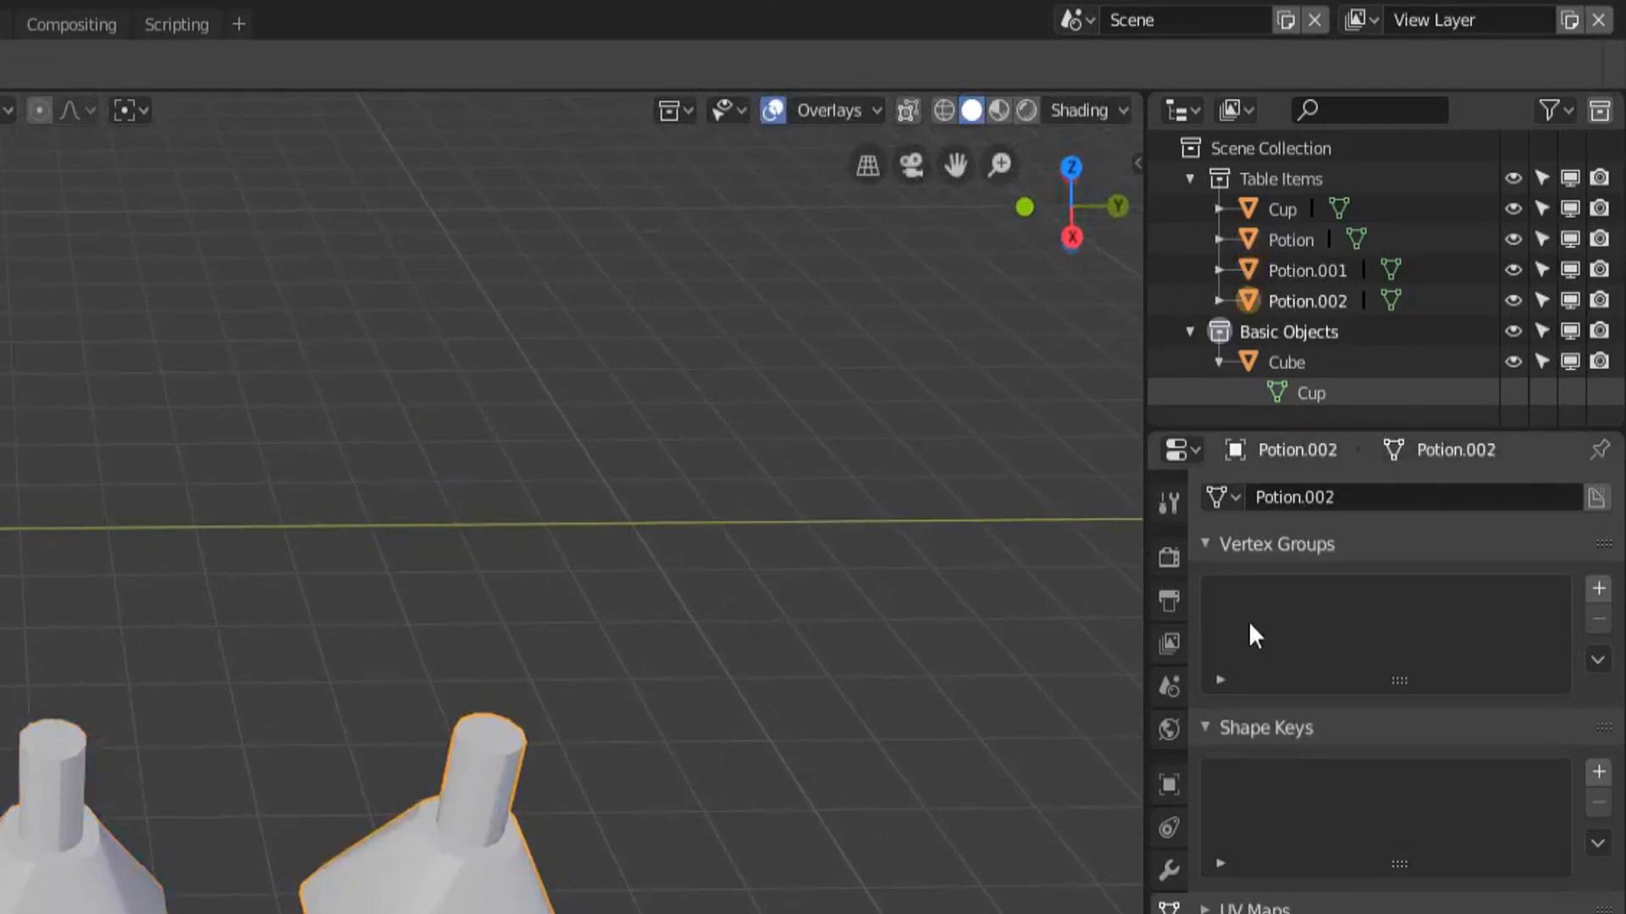
key(ctrl+shift+z)
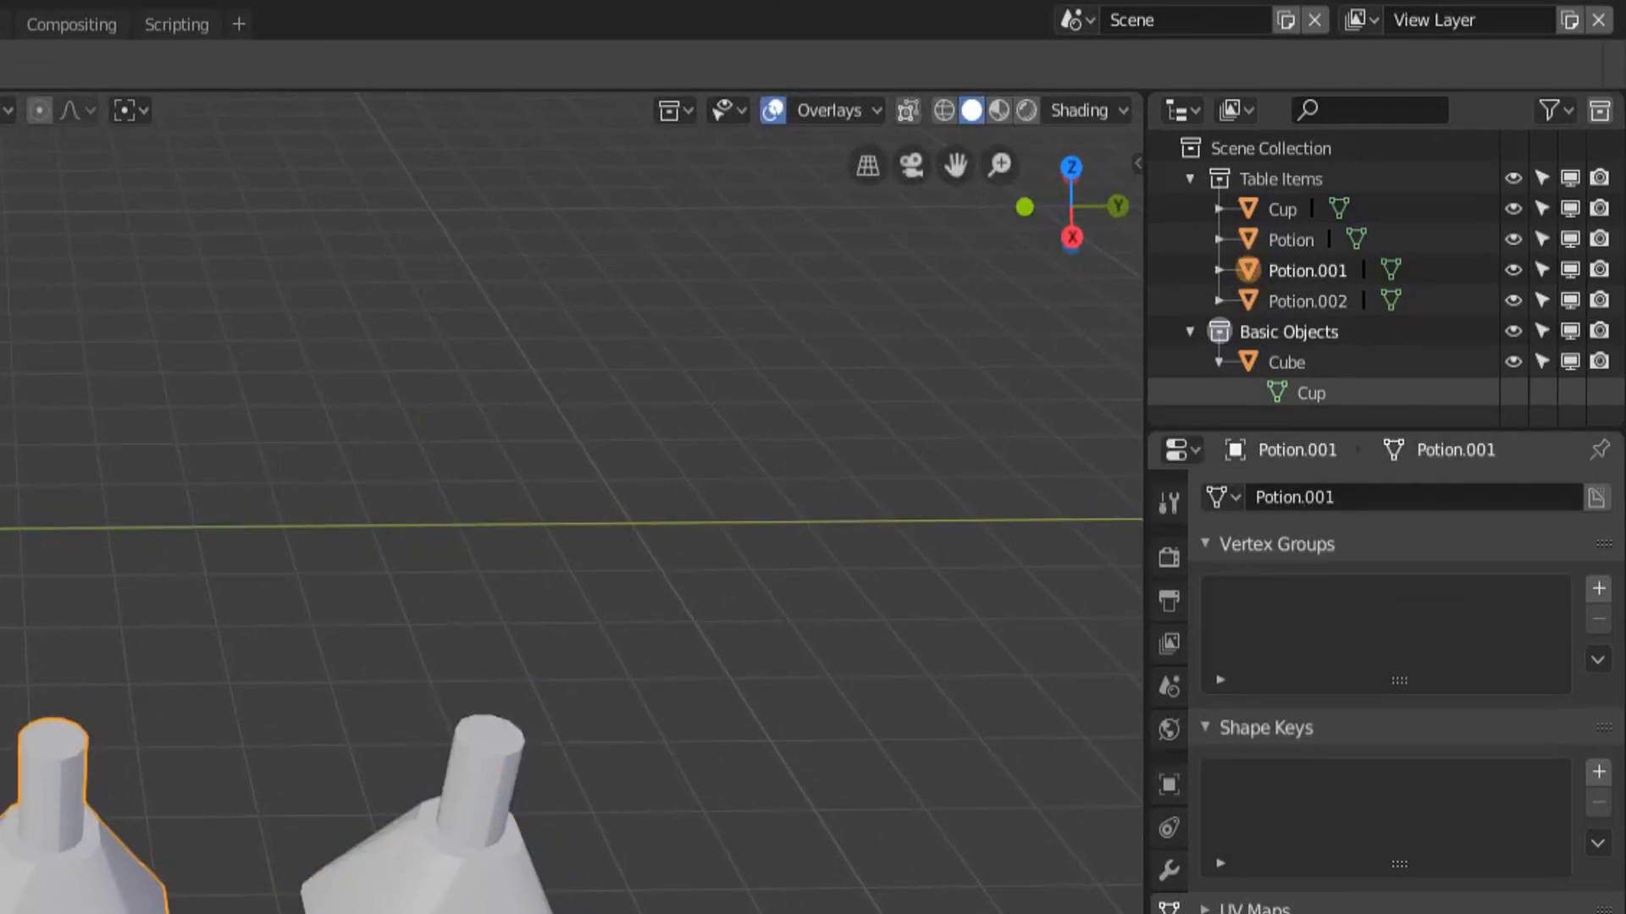
click(1232, 500)
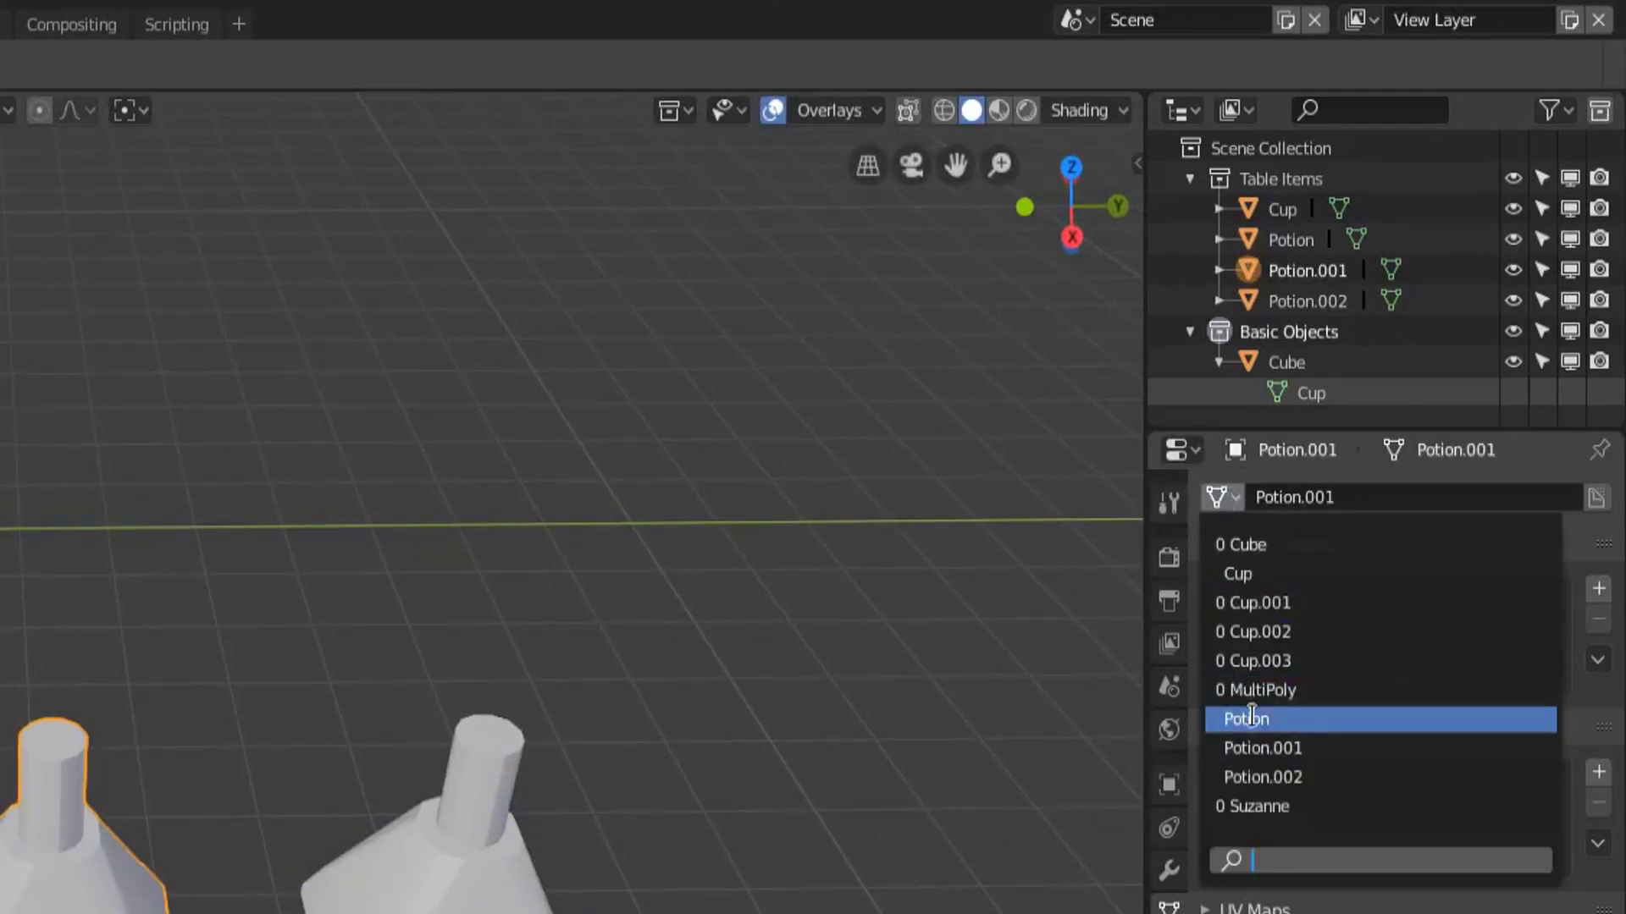
click(1278, 711)
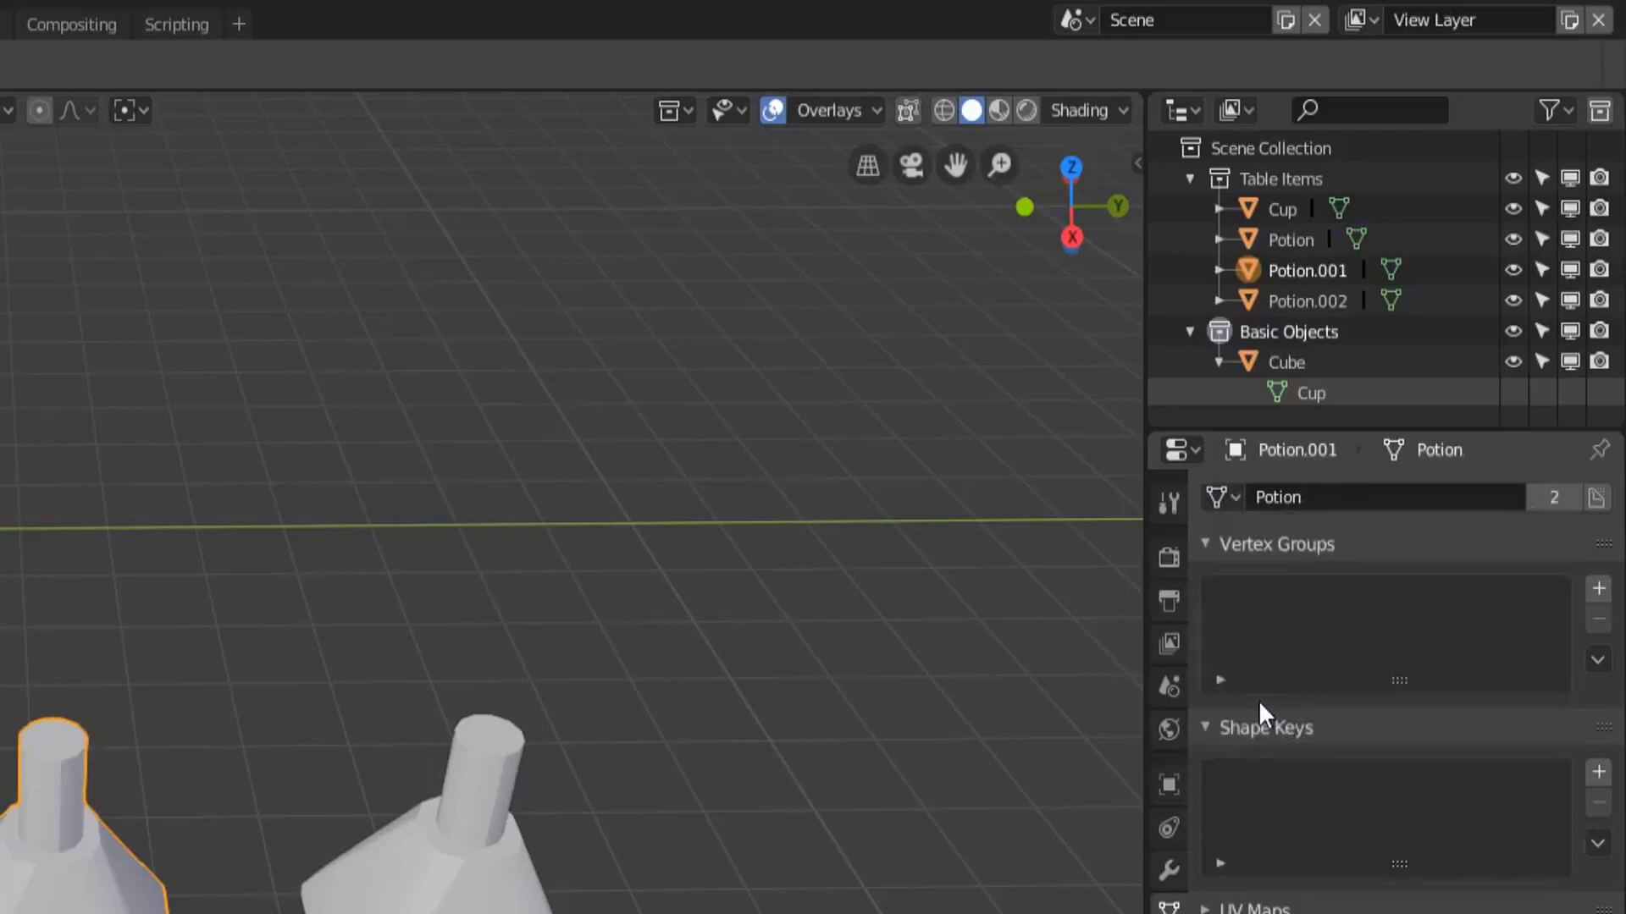
click(1216, 496)
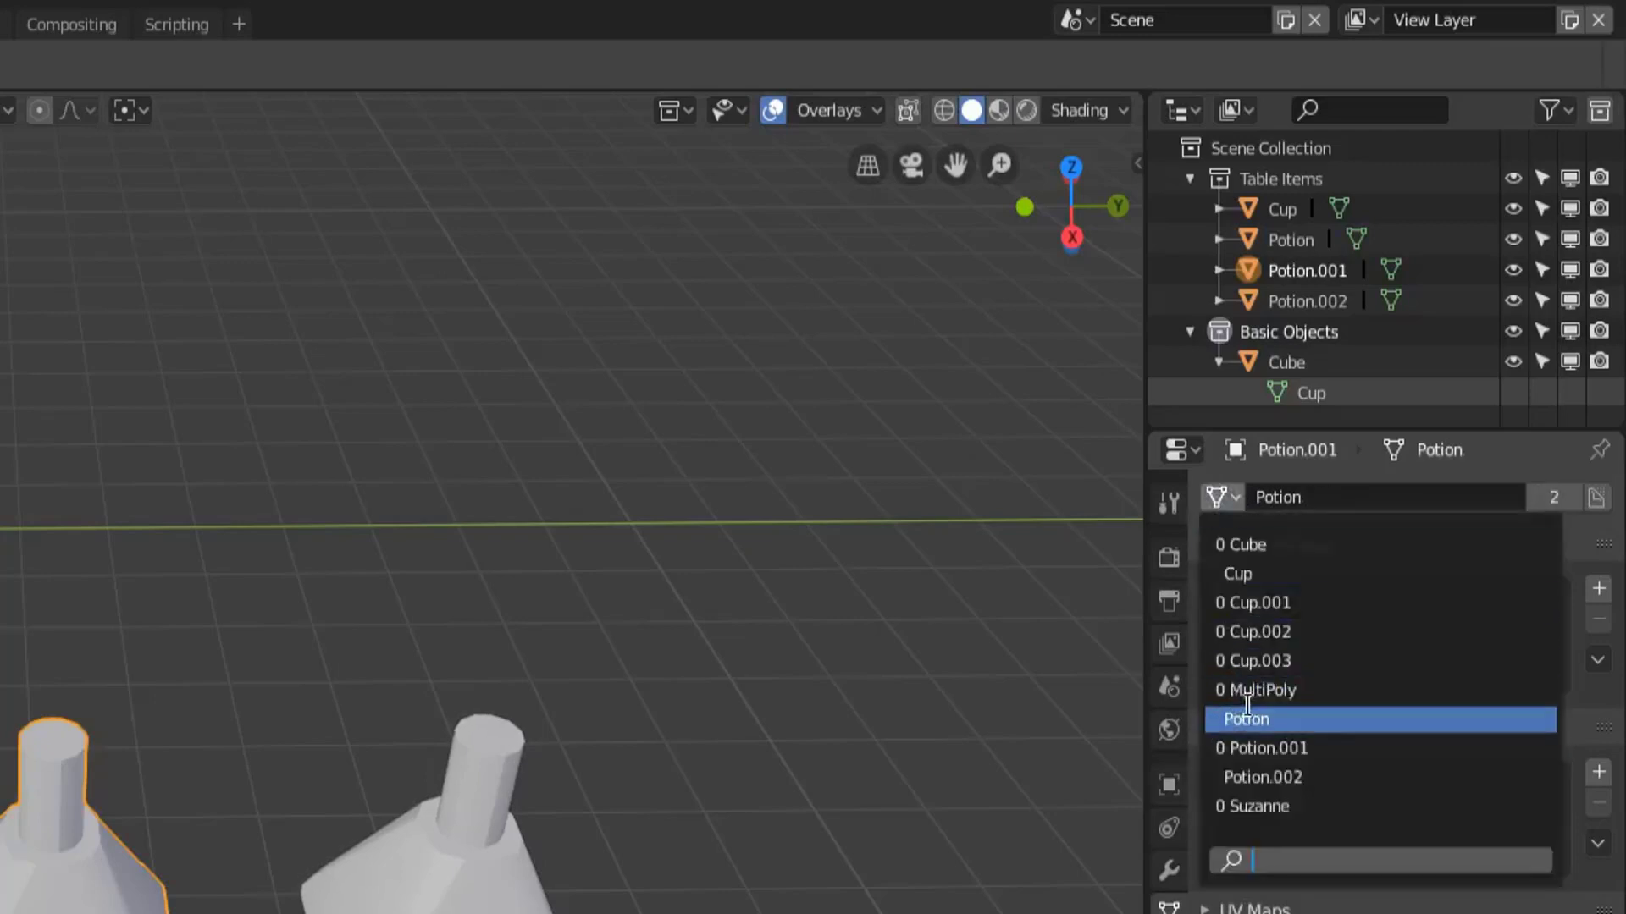
click(1289, 744)
click(1234, 502)
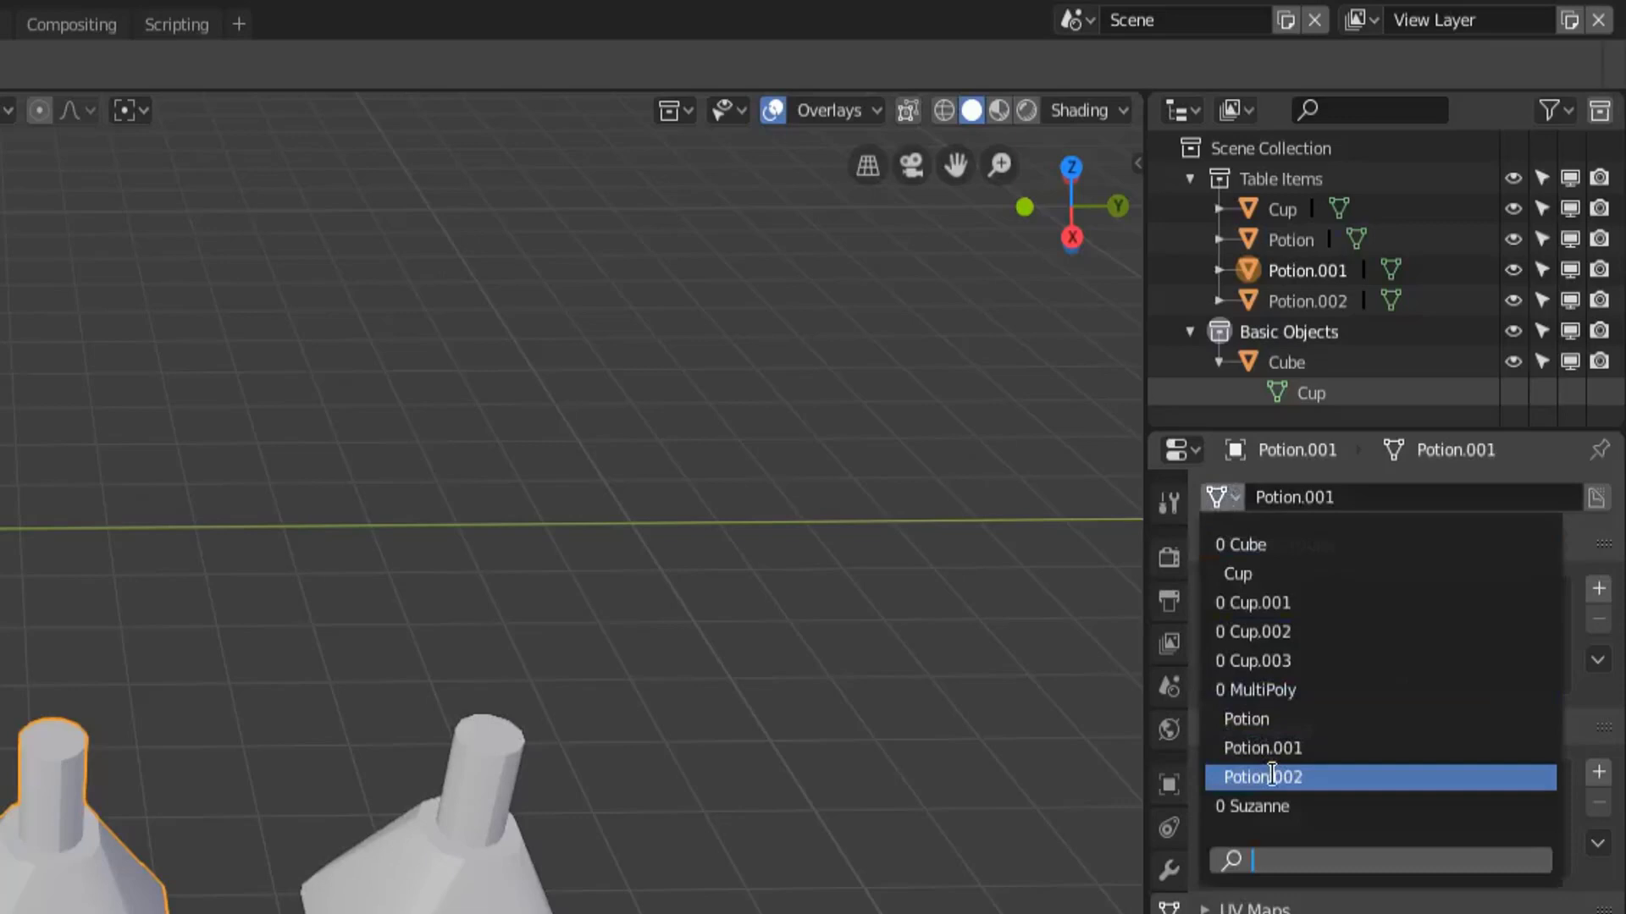
click(406, 902)
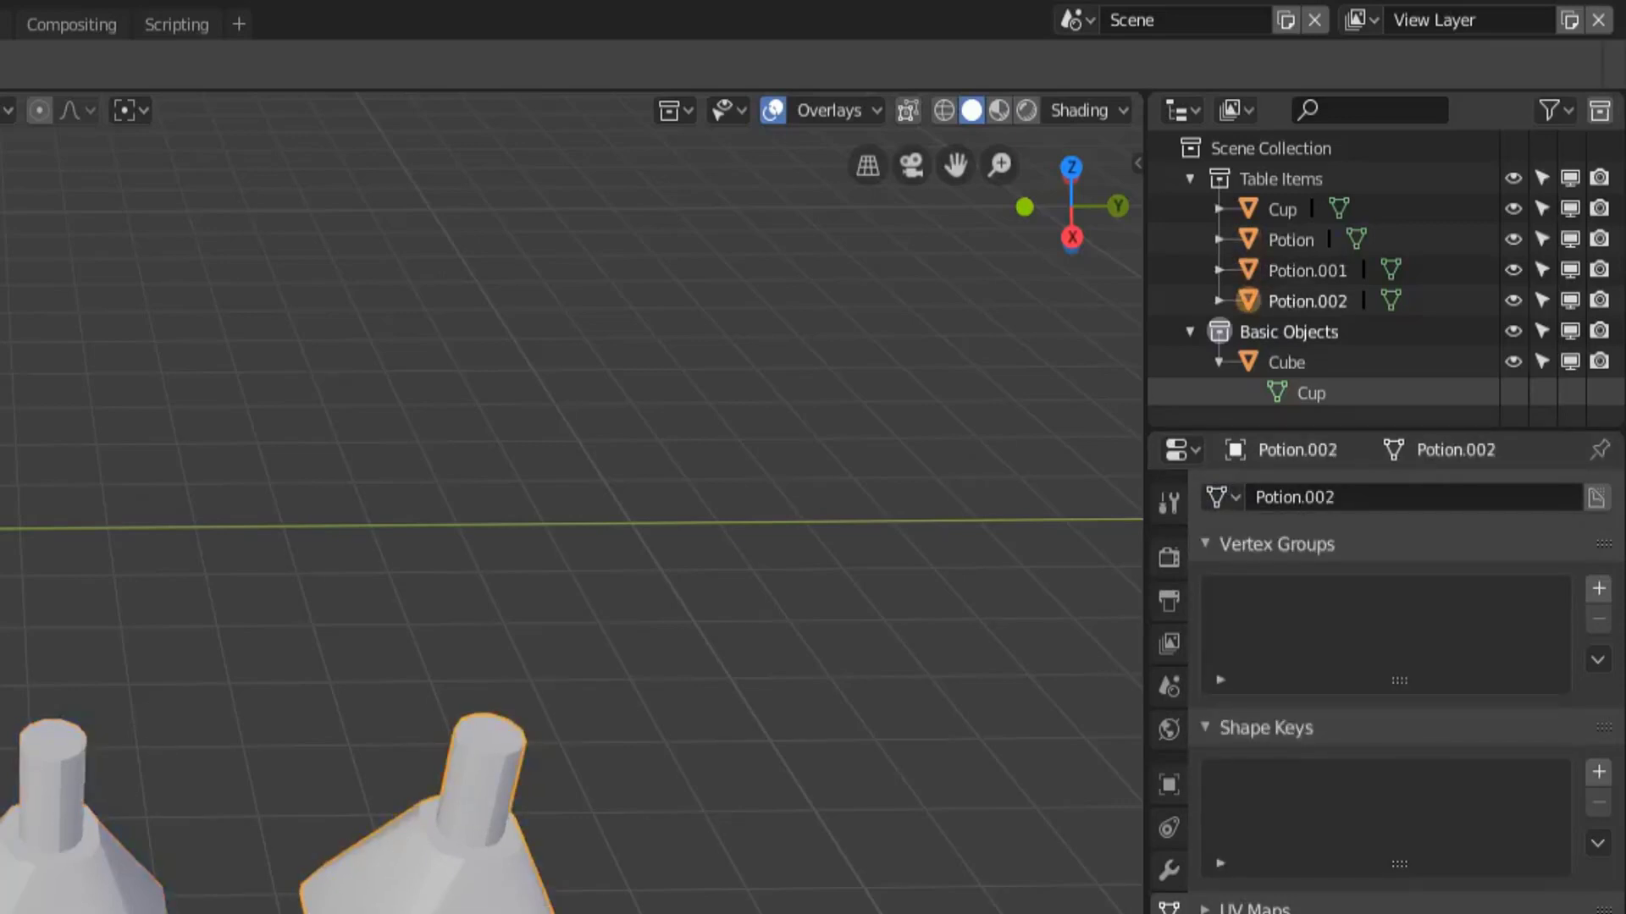
click(51, 805)
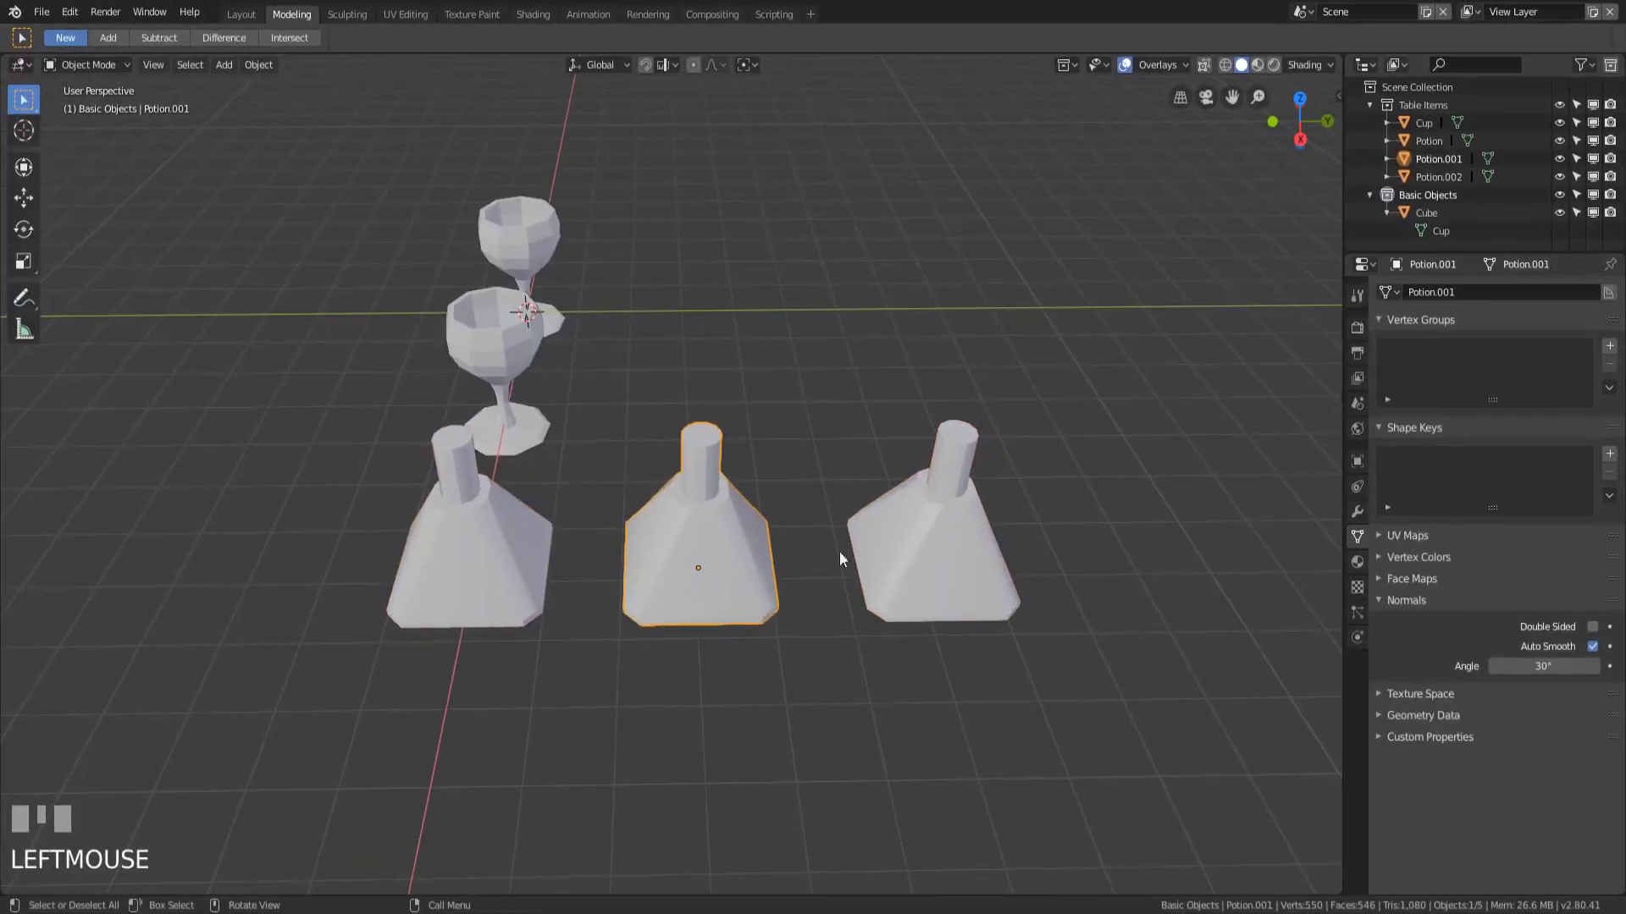
Step: Delete the two flask copies, Potion.001 and Potion.002
shift+click(872, 616)
key(Delete)
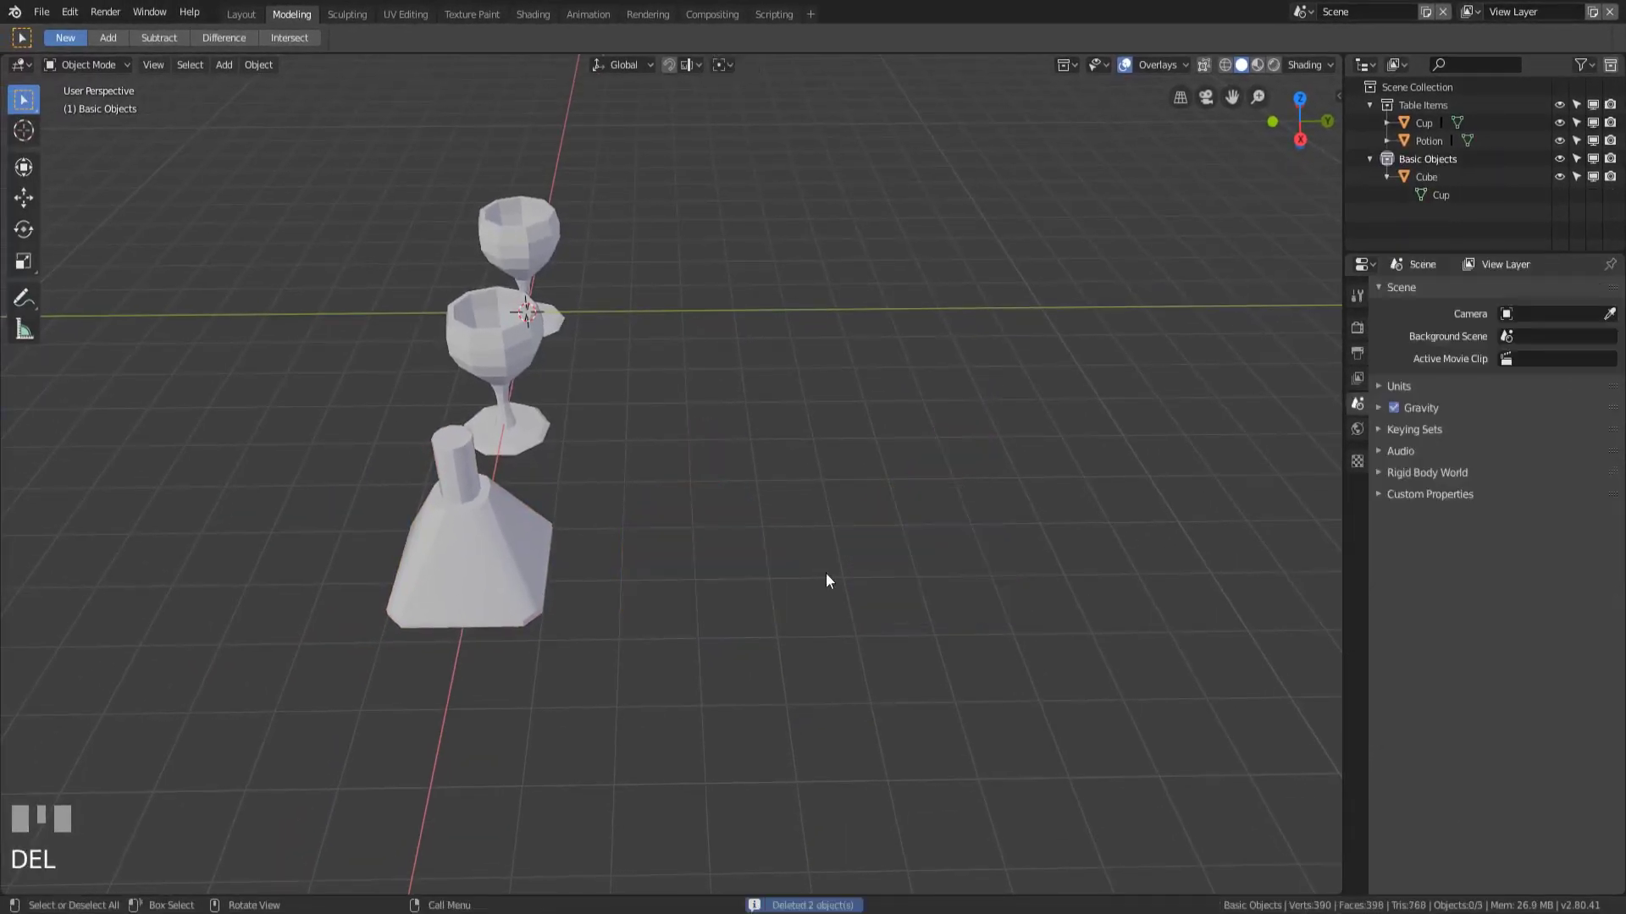
click(481, 552)
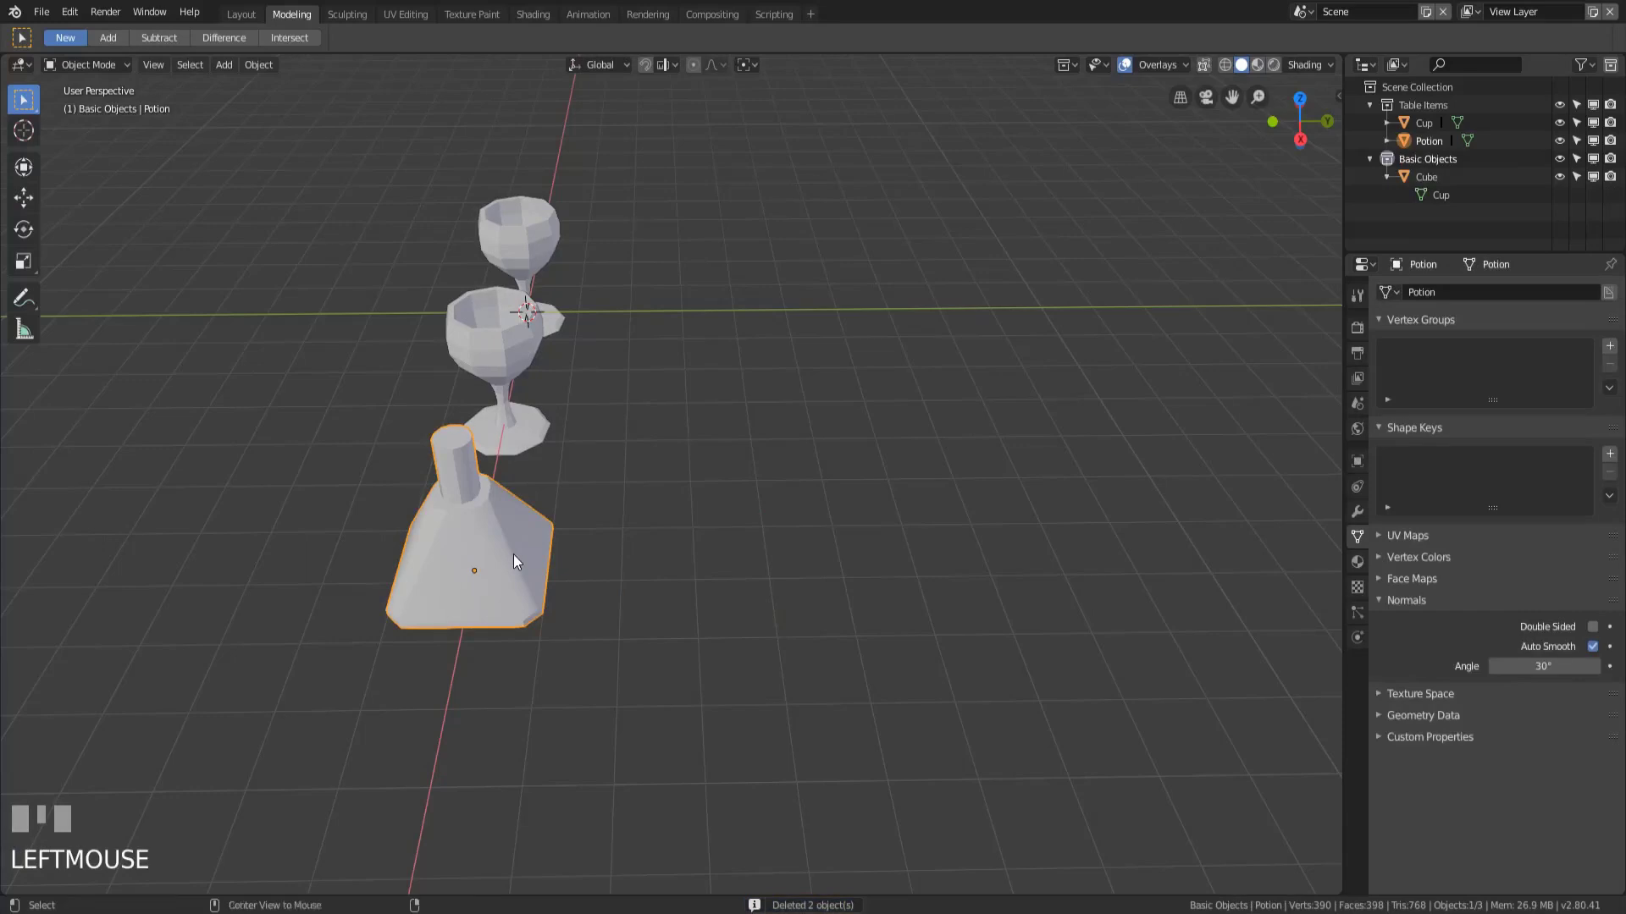
Step: Place an Alt+D linked duplicate of Potion 2.88 m along Y, sharing the Potion mesh
key(alt+d)
key(y)
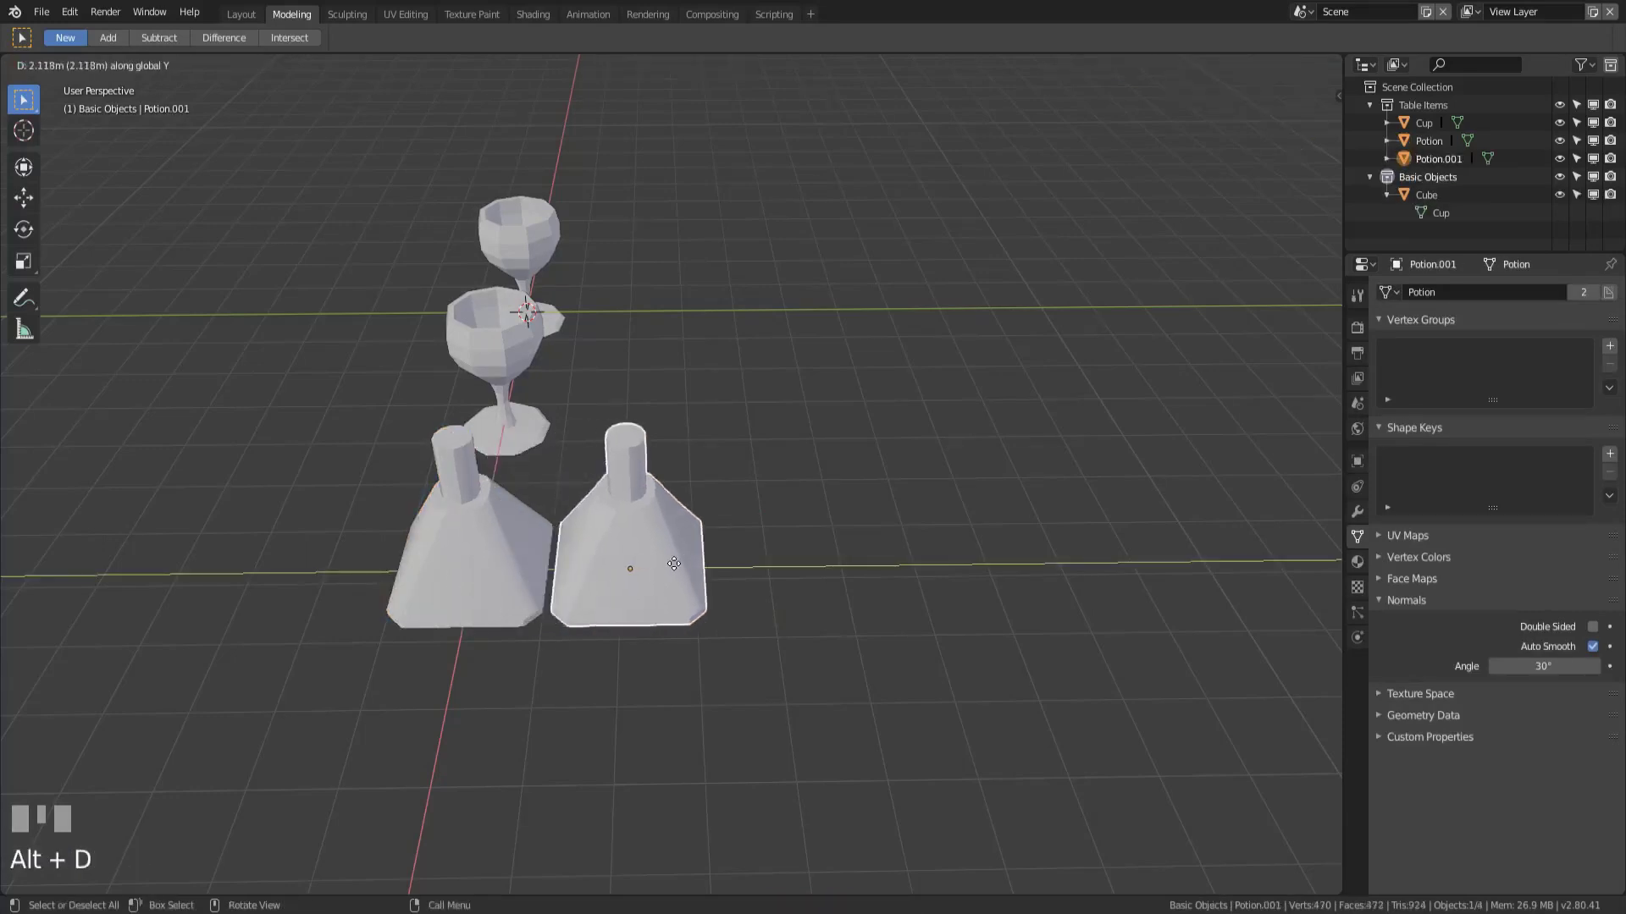
click(724, 554)
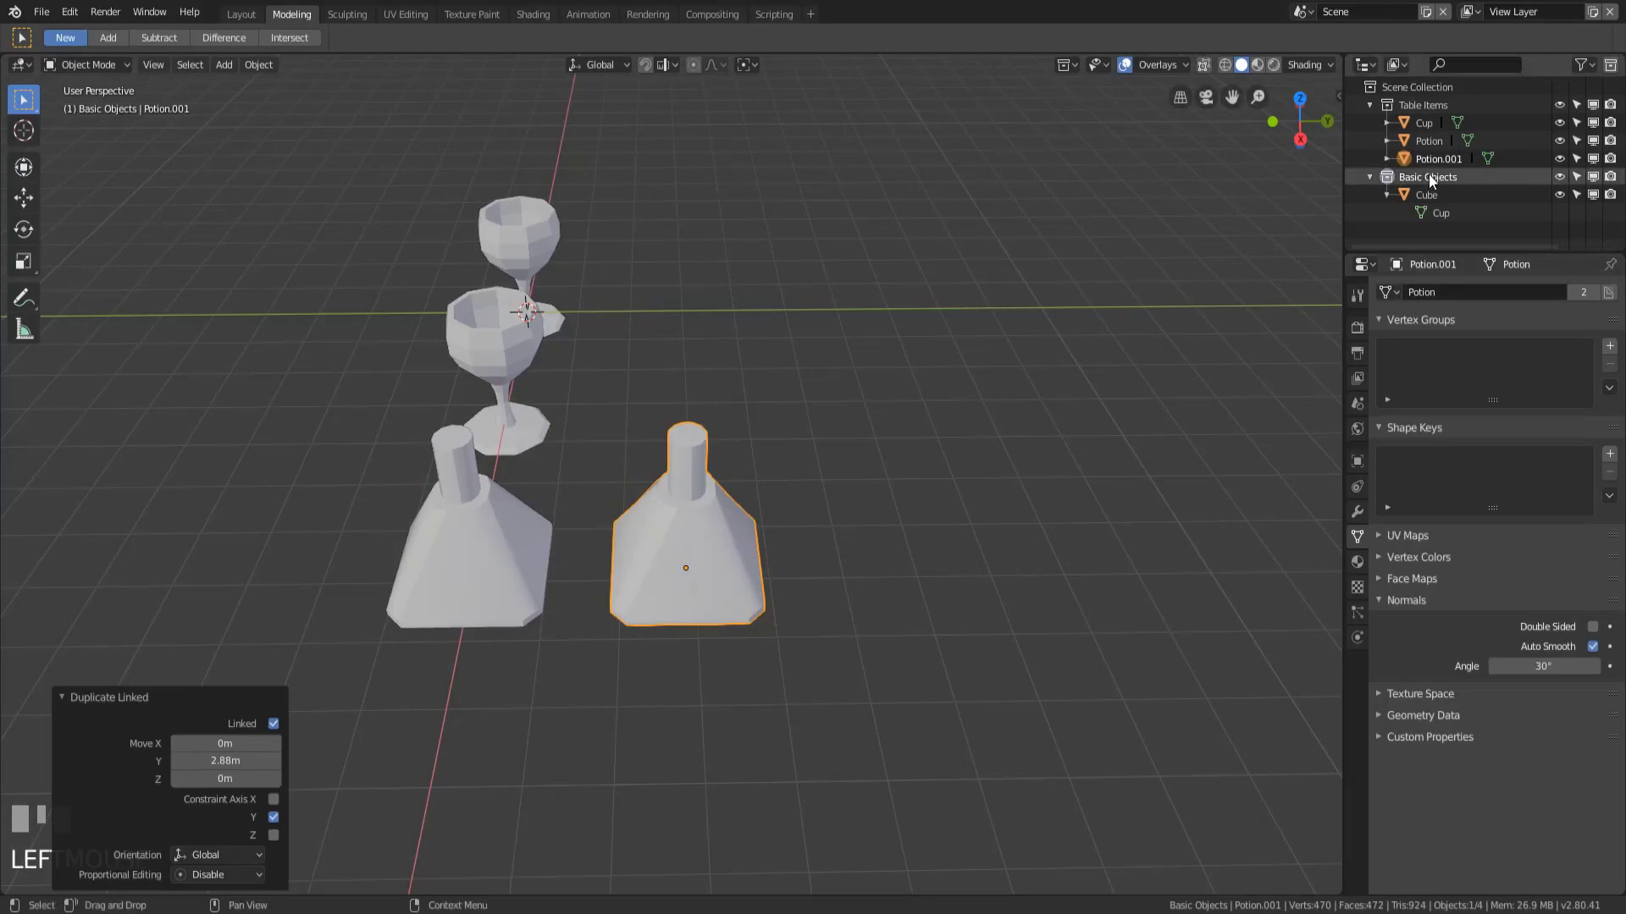
click(1392, 292)
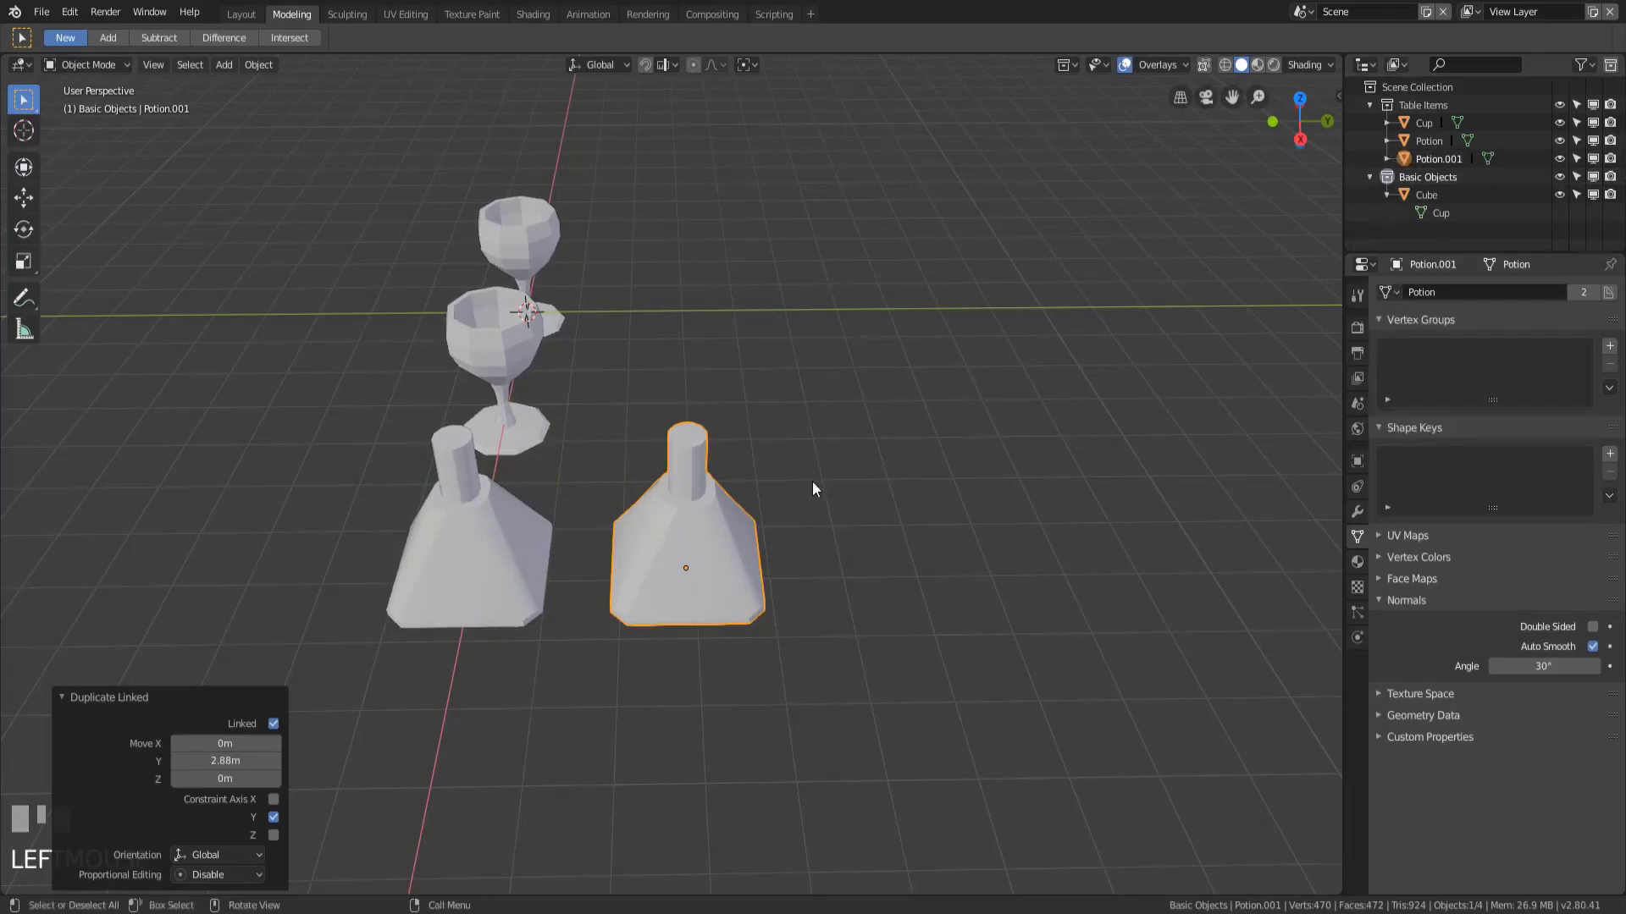
middle_drag(811, 481, 716, 622)
scroll(824, 624, up, 2)
scroll(825, 624, down, 1)
scroll(730, 617, up, 2)
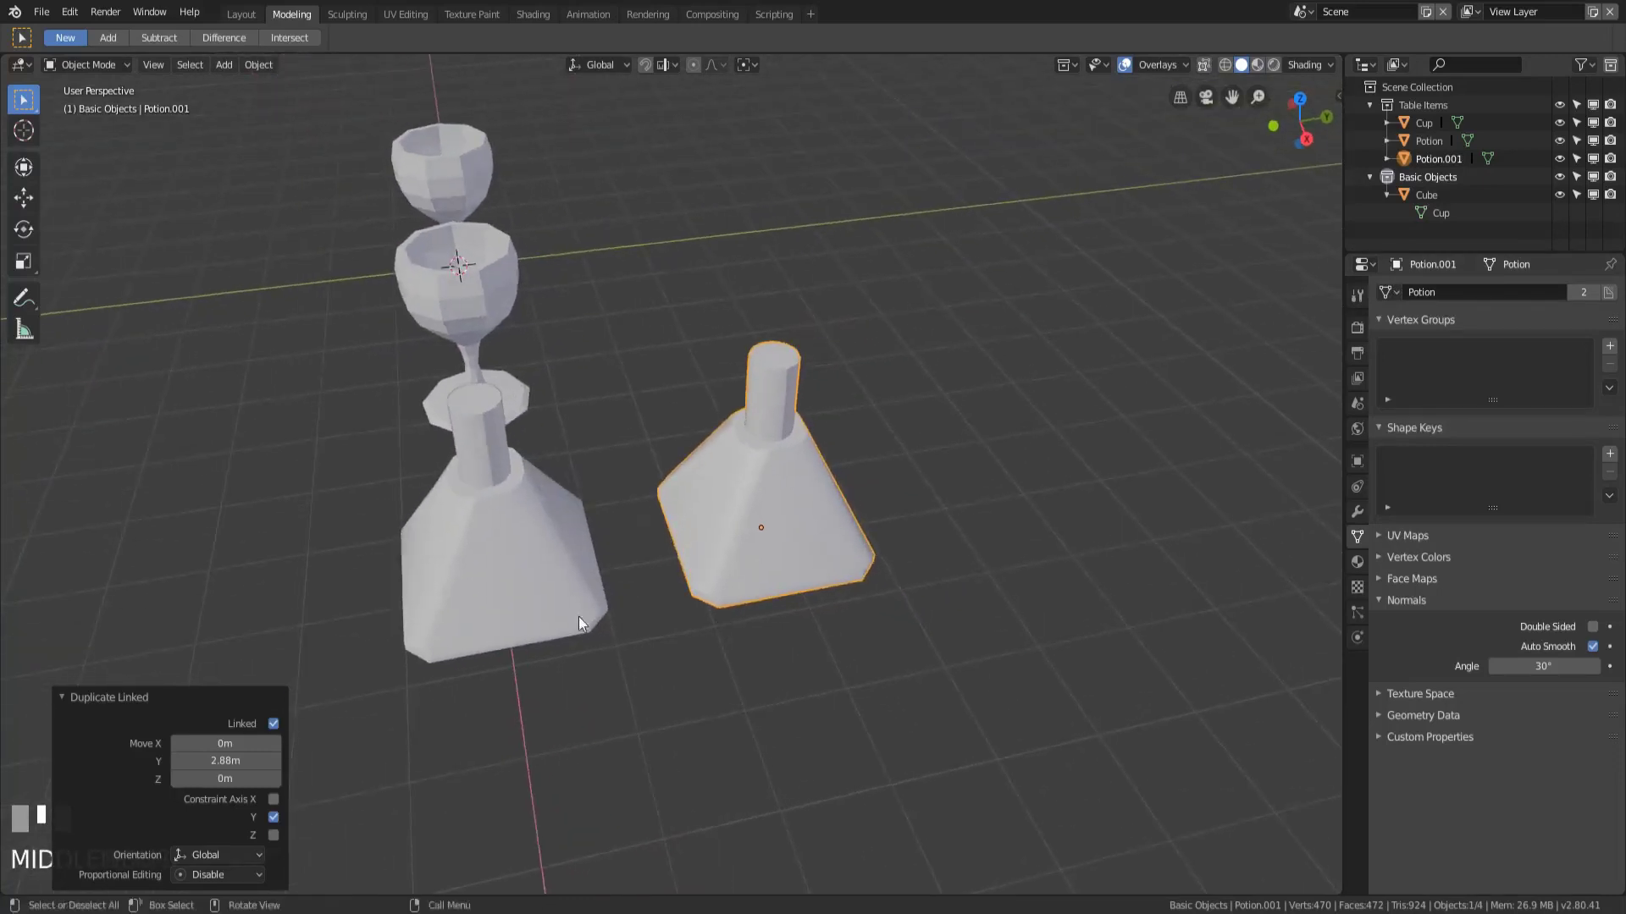
click(547, 582)
scroll(540, 648, down, 1)
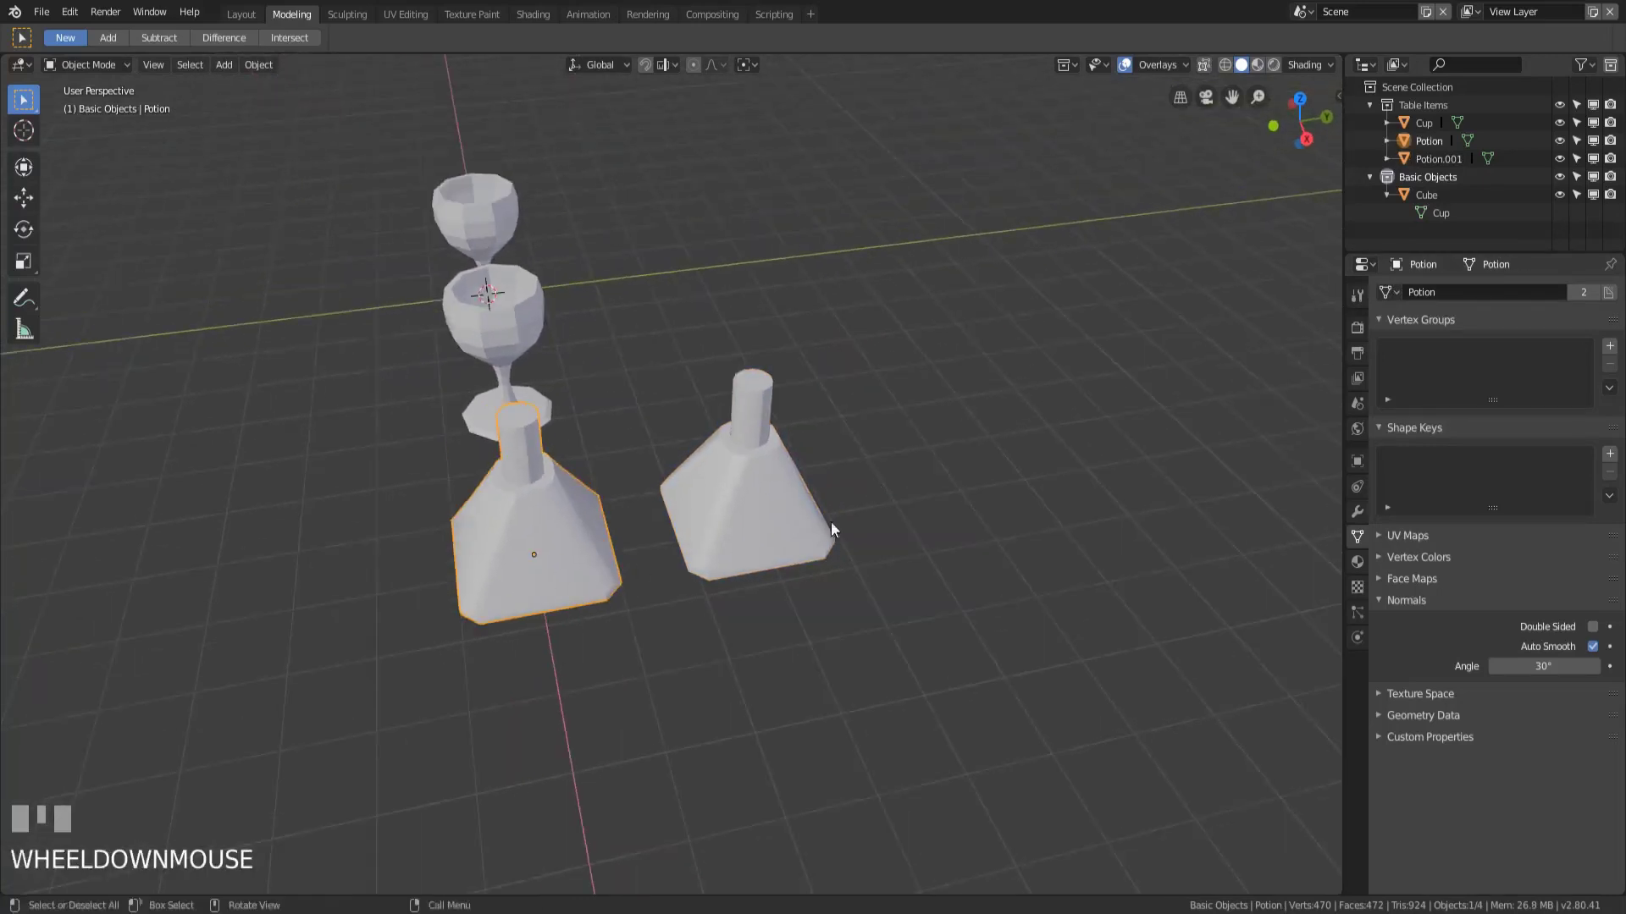
Step: In Edit Mode, select the top cap faces of the potion's neck
key(Tab)
scroll(508, 542, up, 2)
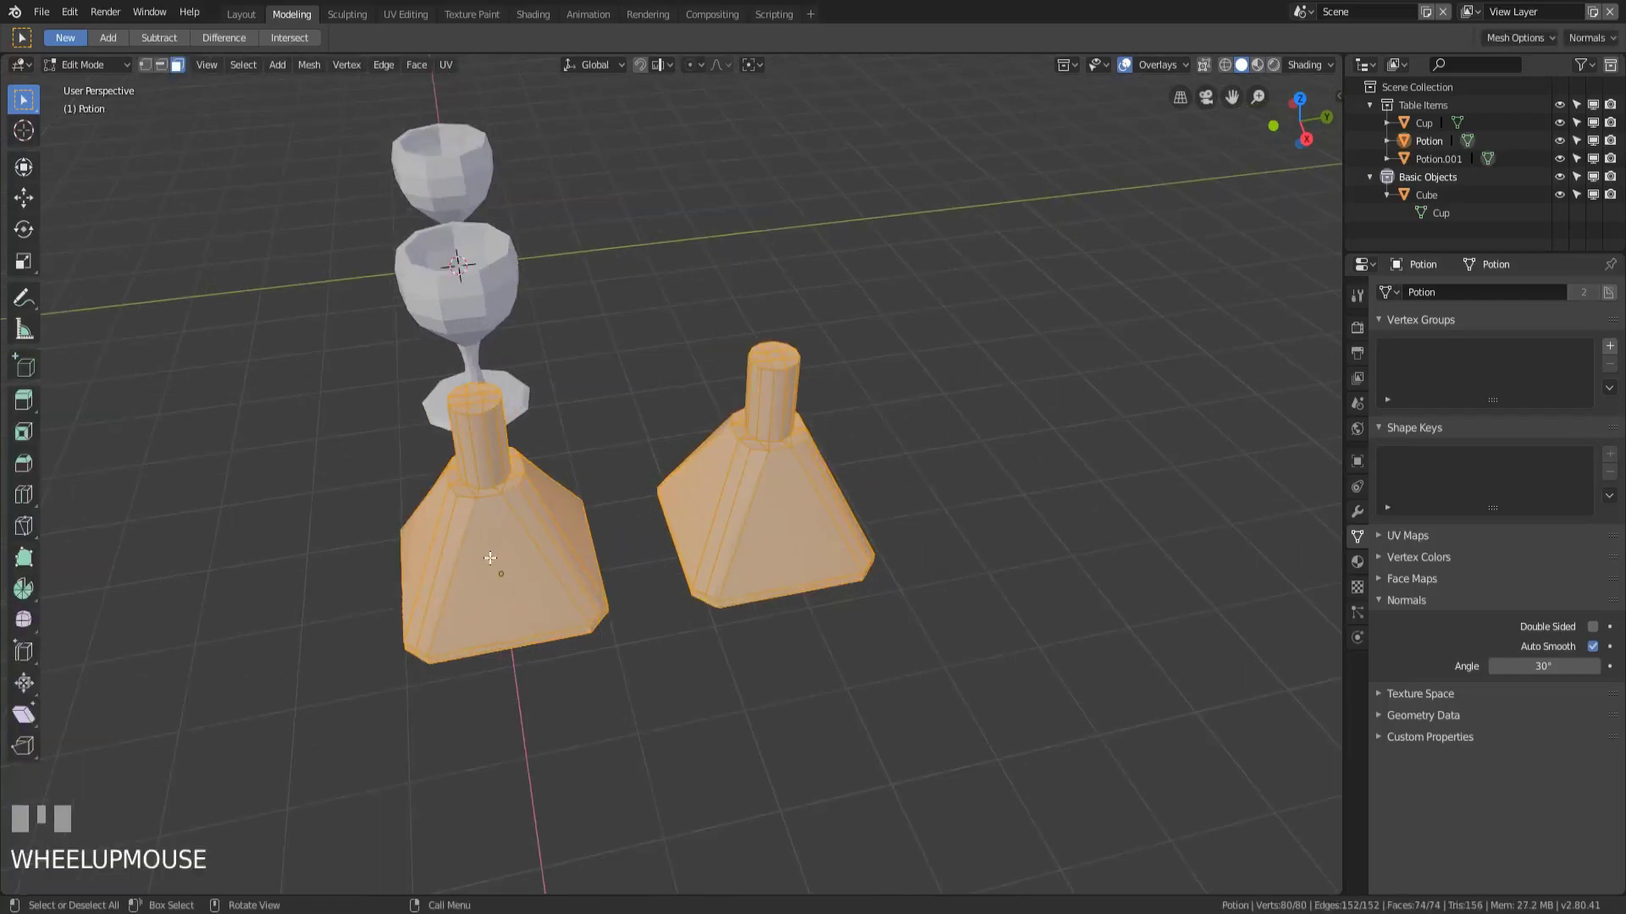
shift+middle_drag(508, 542, 611, 559)
alt+click(561, 392)
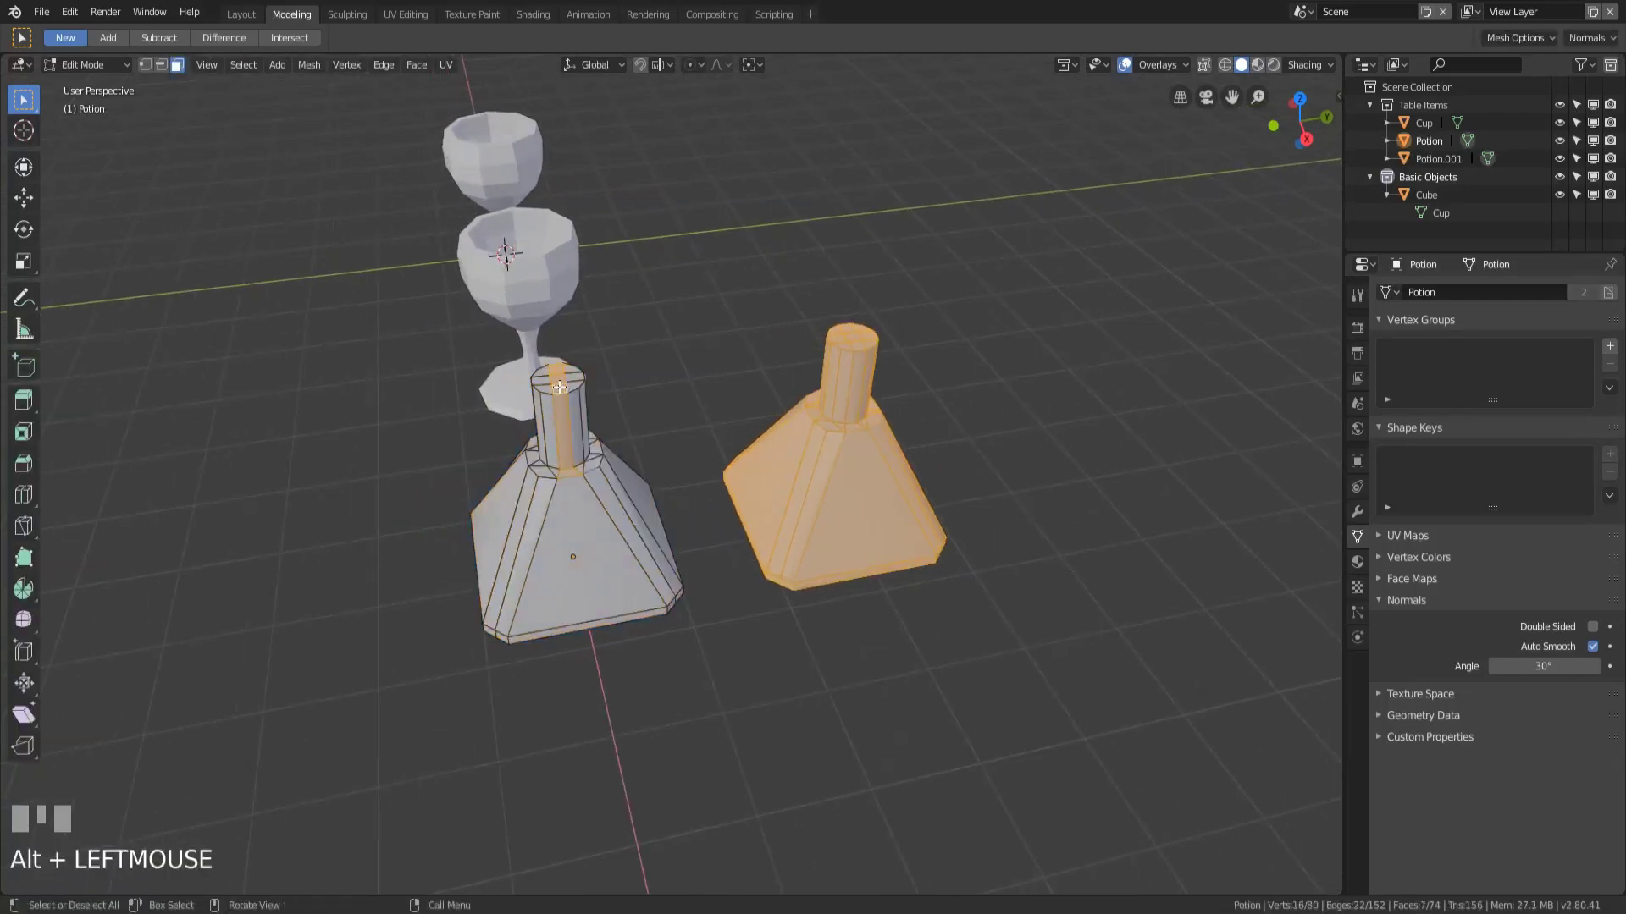
middle_drag(561, 392, 630, 419)
click(634, 438)
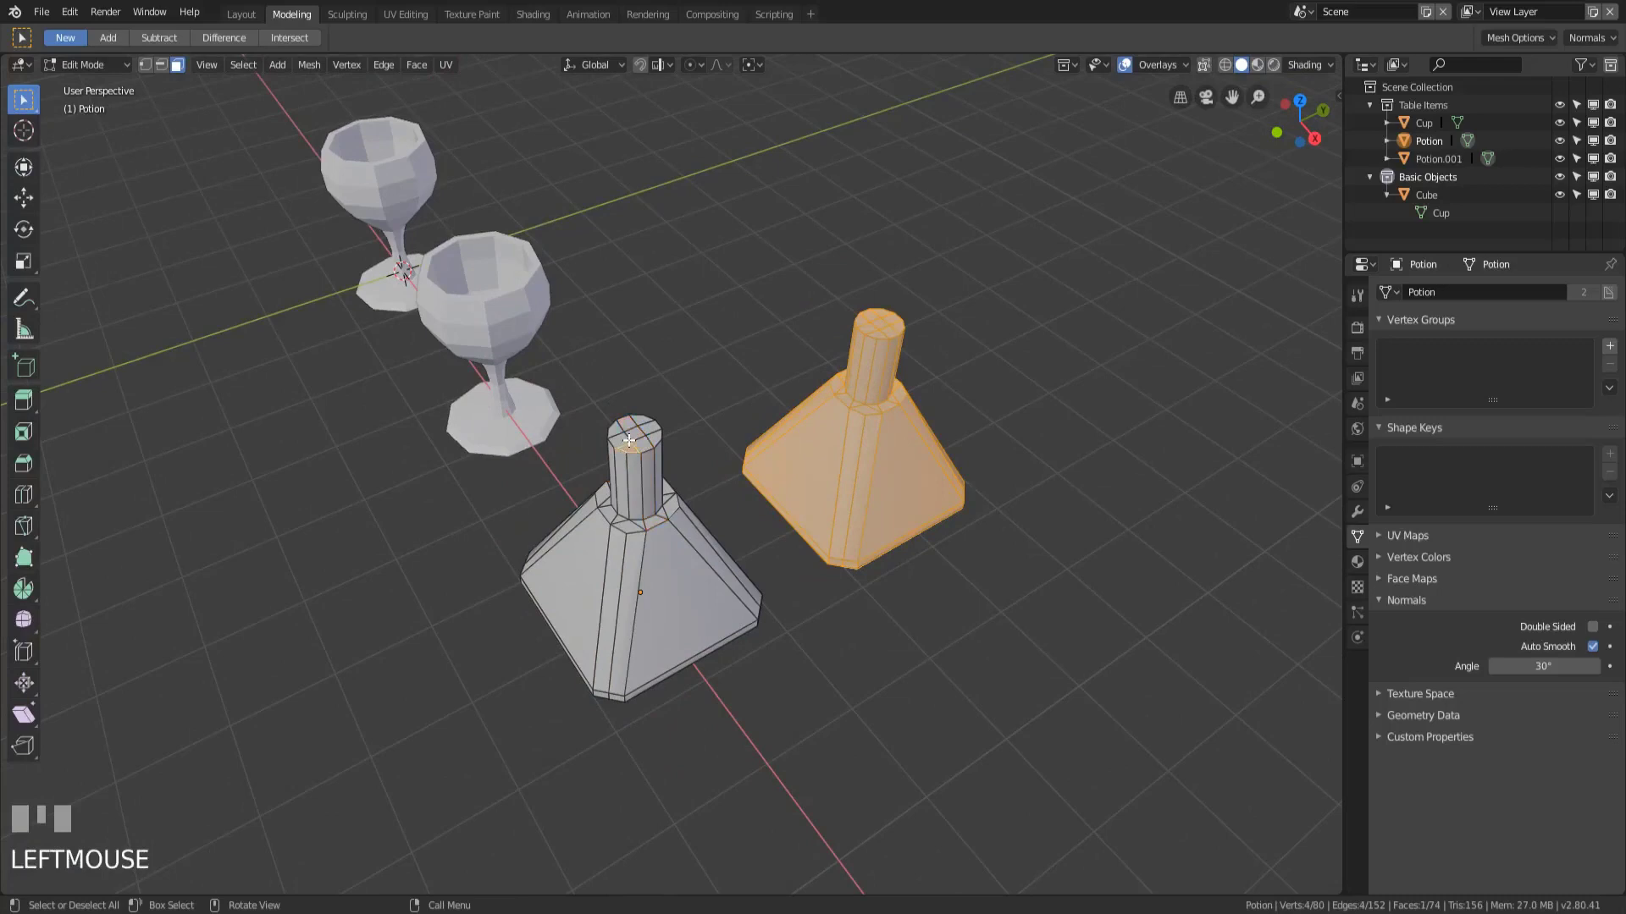
shift+click(626, 438)
shift+click(617, 430)
shift+click(633, 422)
shift+click(634, 423)
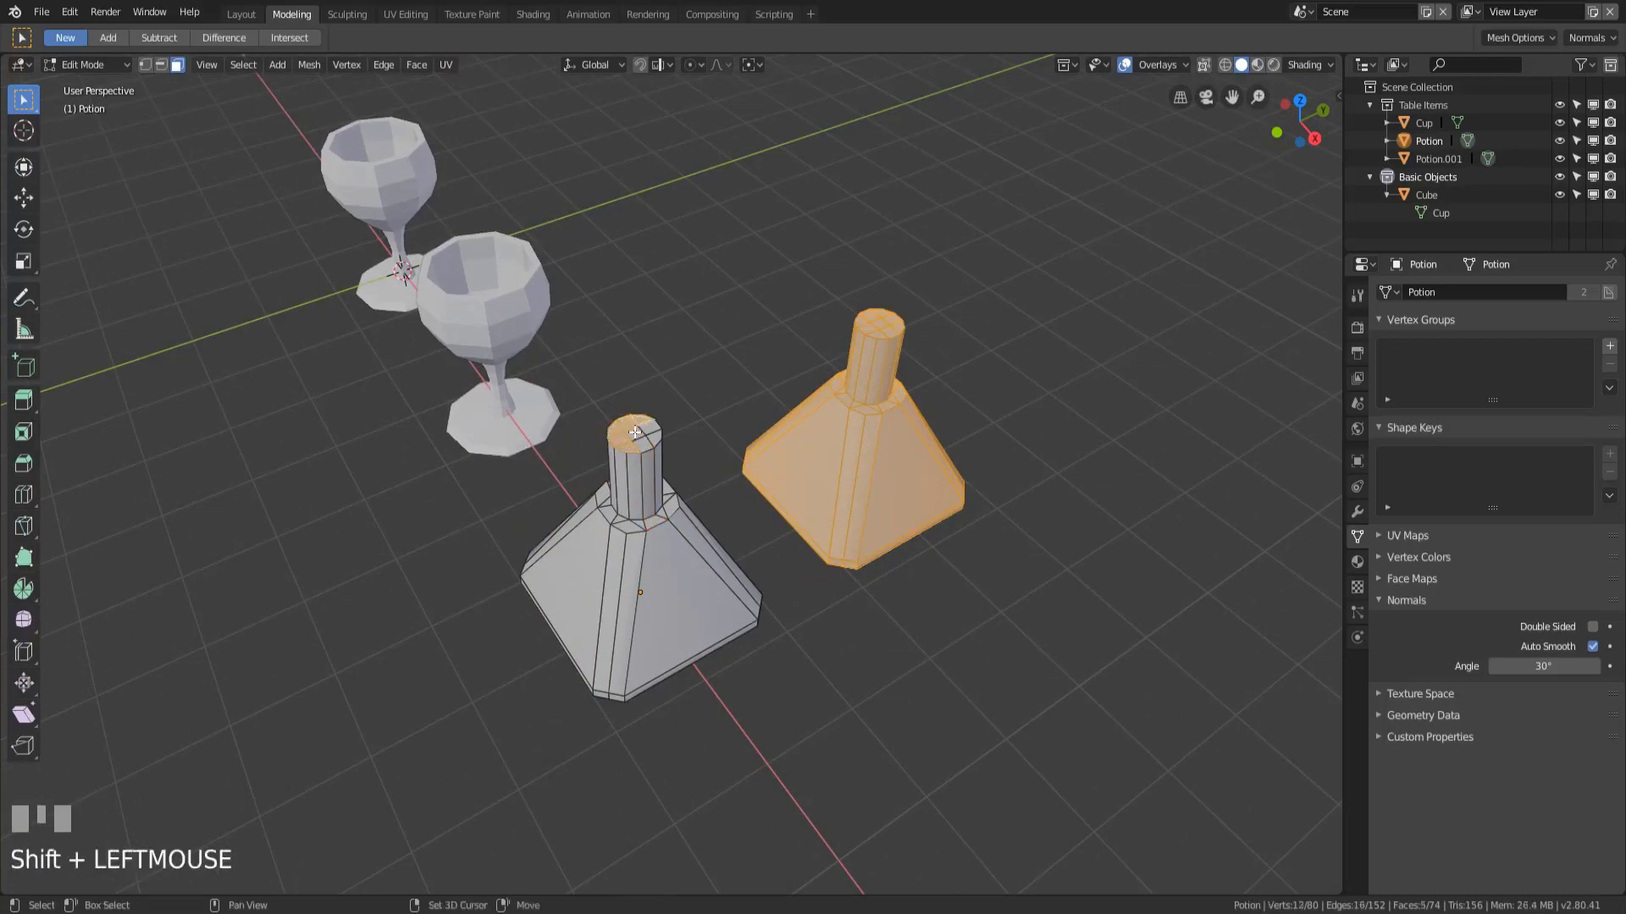
shift+click(642, 427)
shift+click(652, 430)
shift+click(650, 433)
shift+click(659, 440)
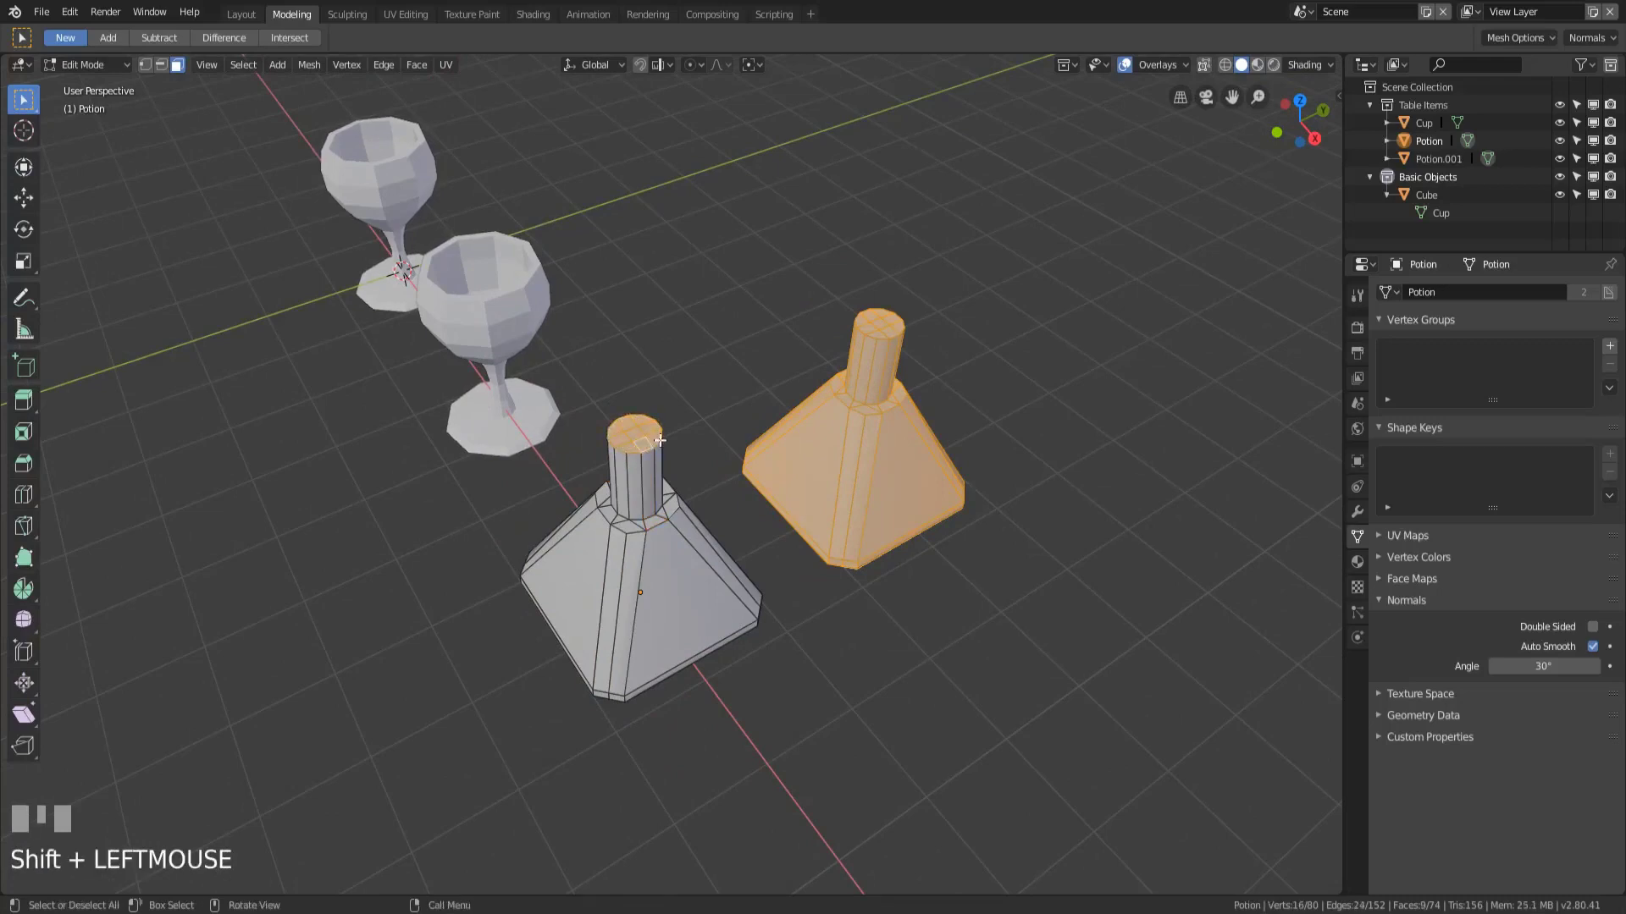
Step: Lower the neck top 0.431 m along Z on both linked flasks, back in Object Mode
key(g)
key(z)
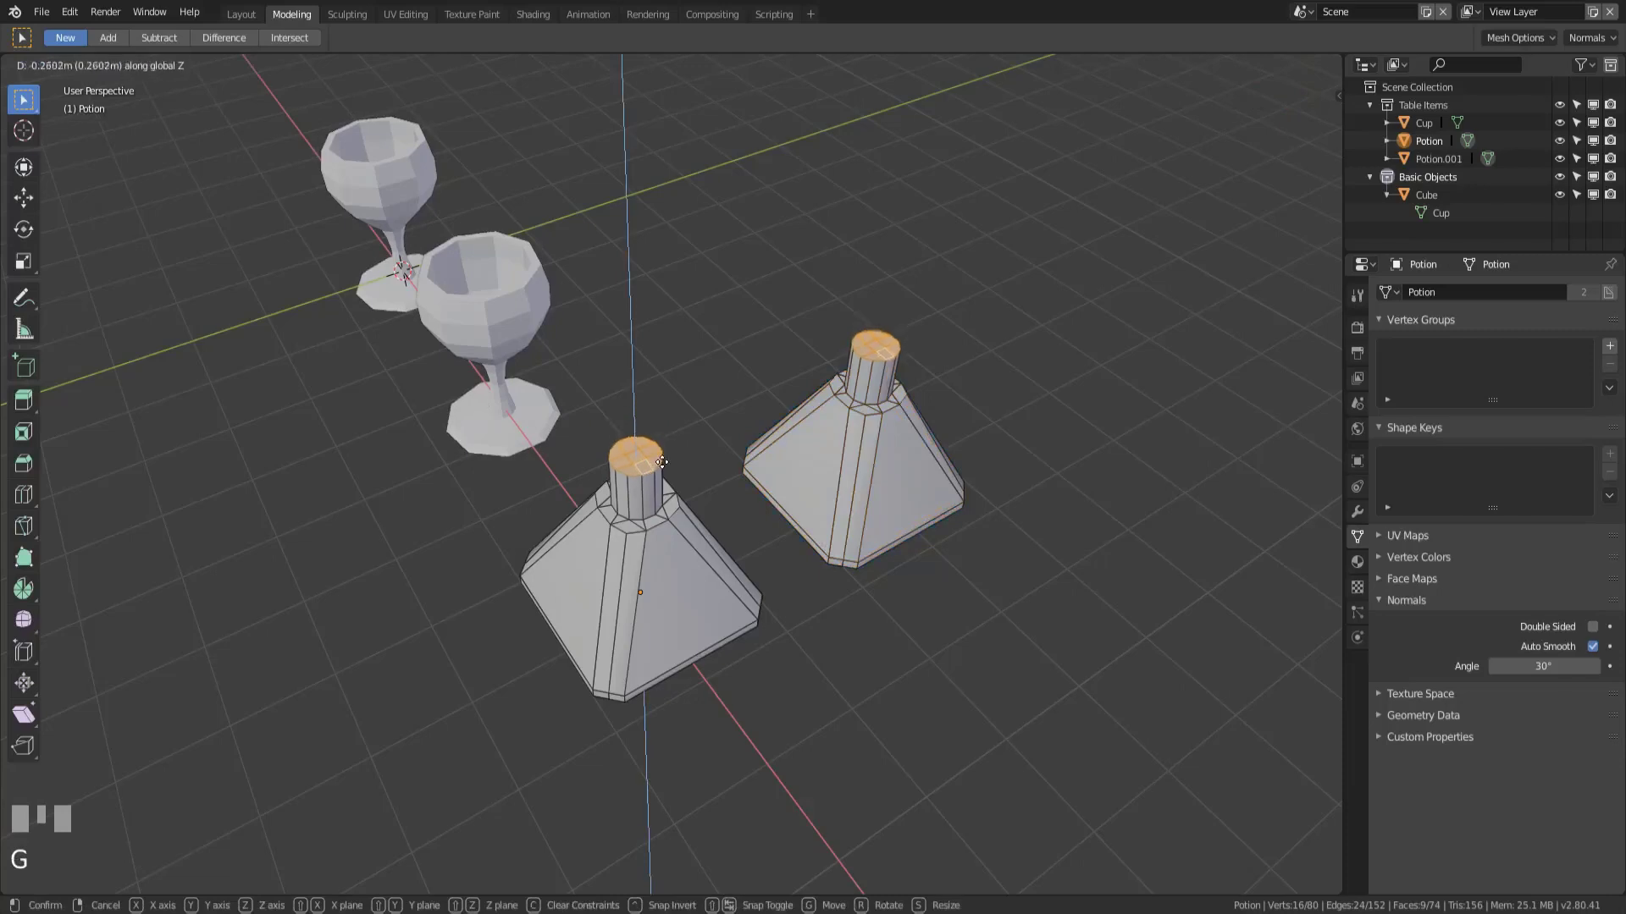
click(660, 476)
middle_drag(661, 477, 769, 361)
scroll(719, 487, up, 3)
key(Tab)
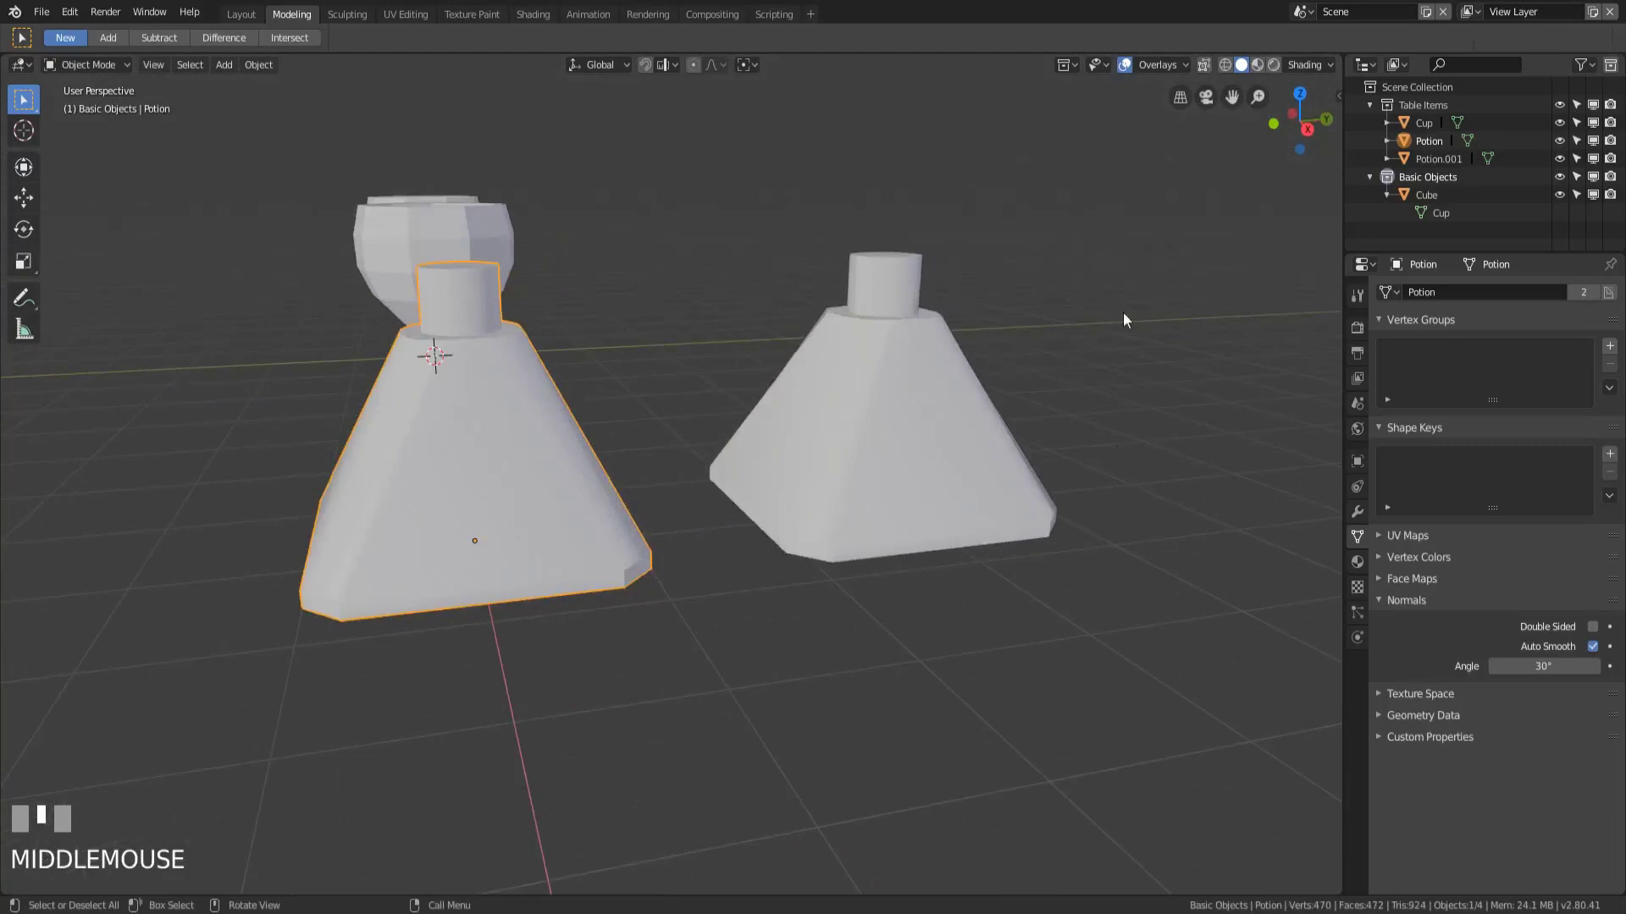
scroll(615, 485, down, 2)
scroll(615, 488, down, 1)
middle_drag(824, 500, 844, 504)
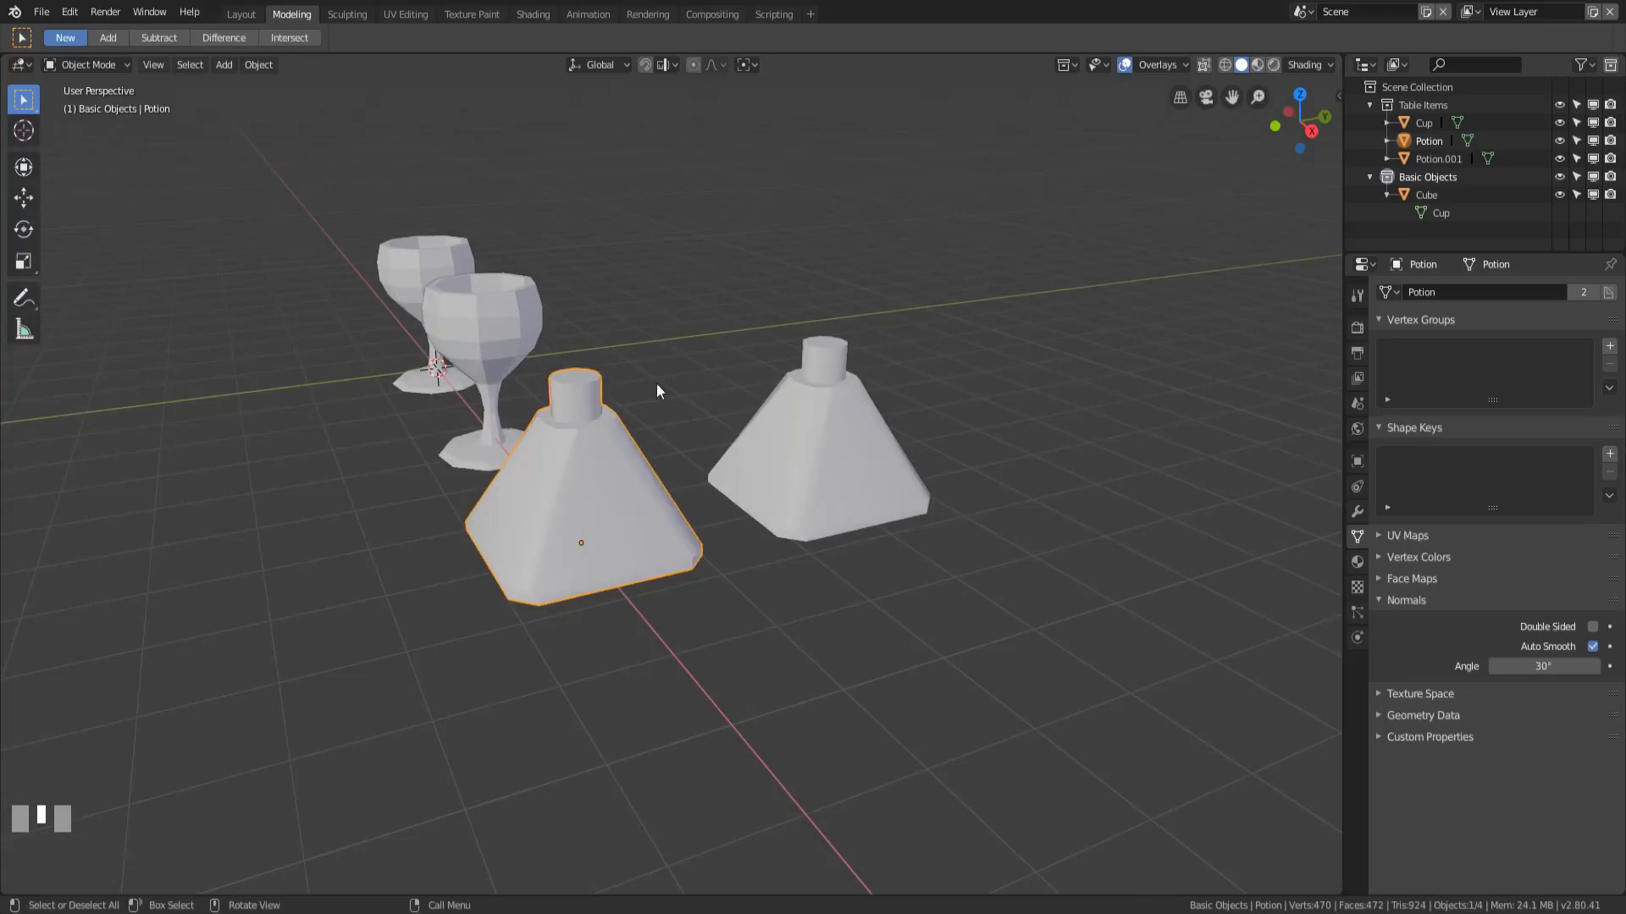
Step: Raise the potion's neck top faces 0.252 m along Z
key(Tab)
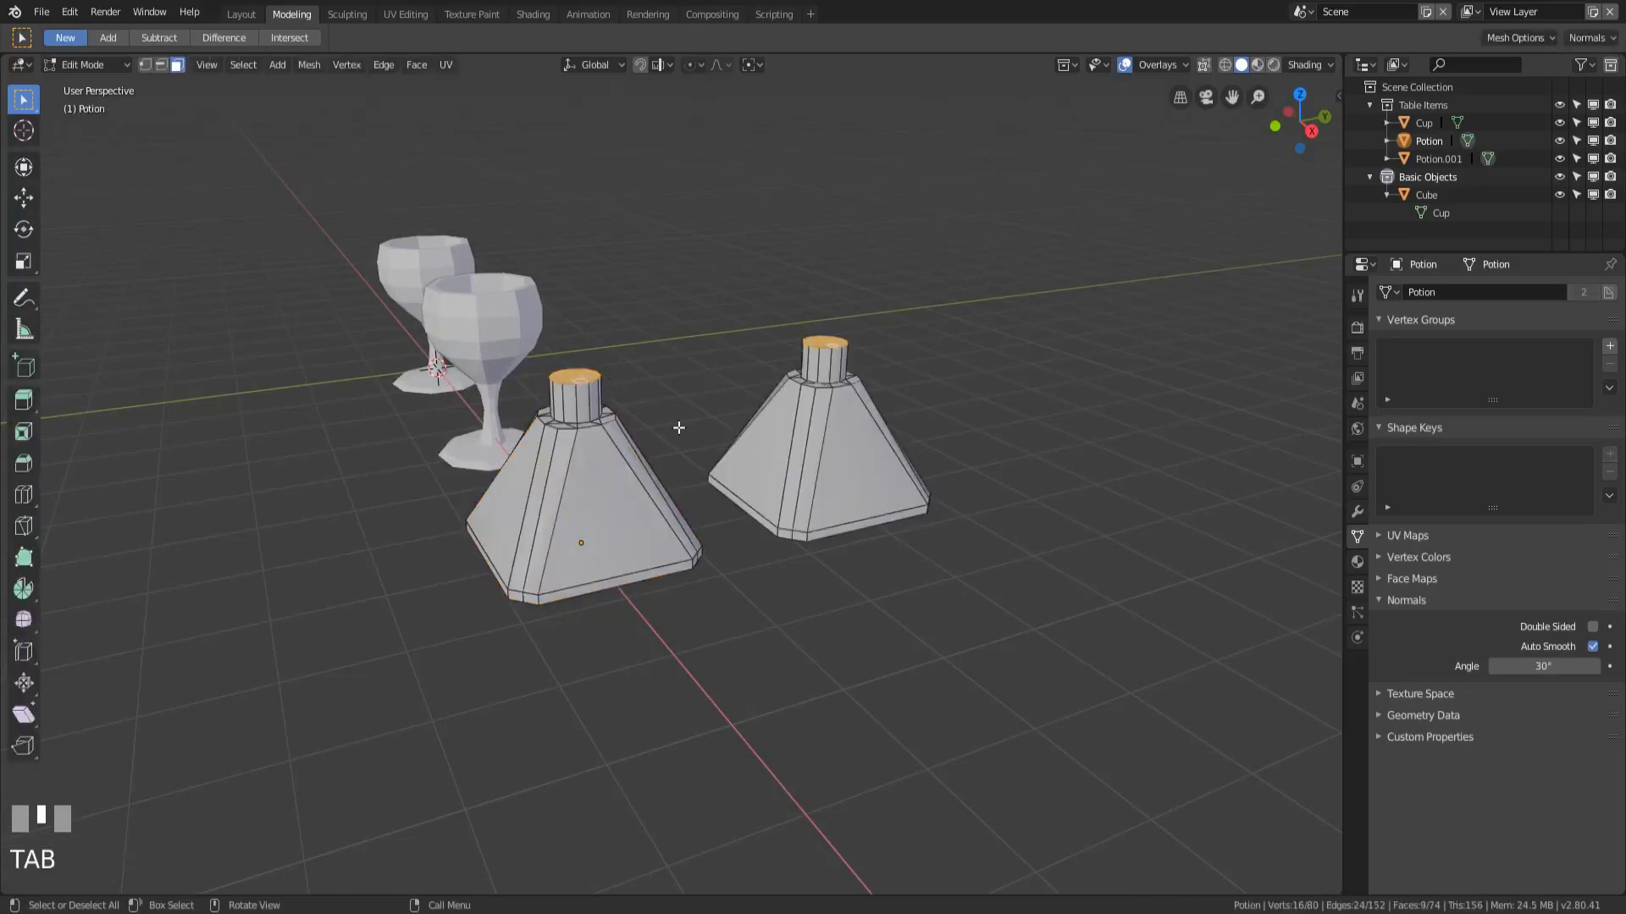
key(g)
key(z)
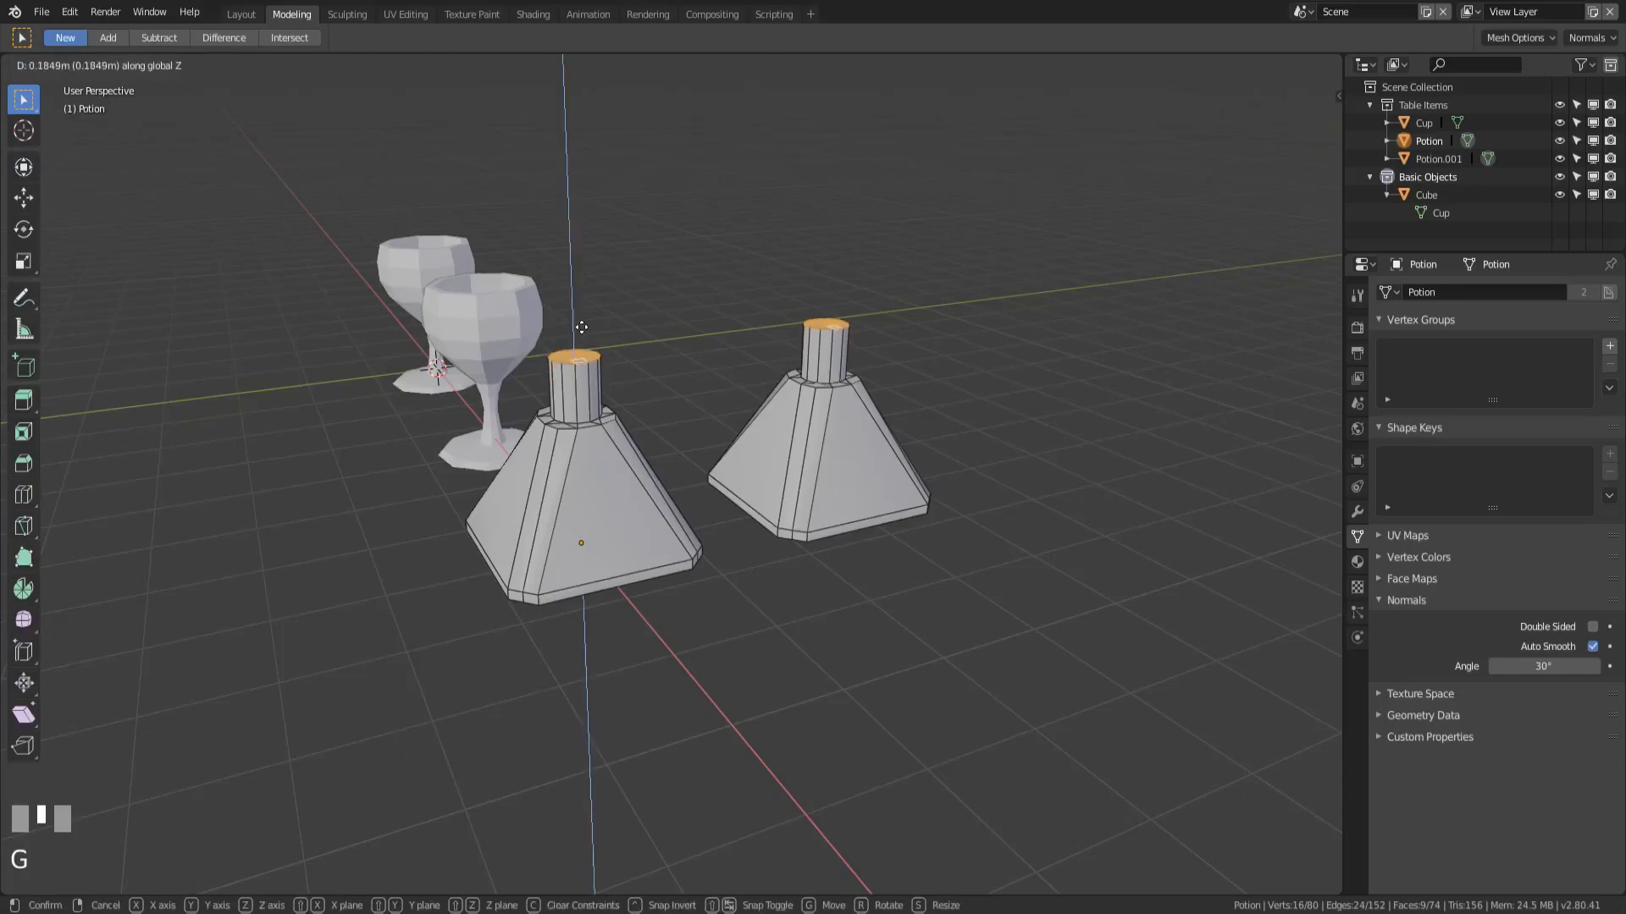
click(601, 349)
middle_drag(601, 349, 623, 435)
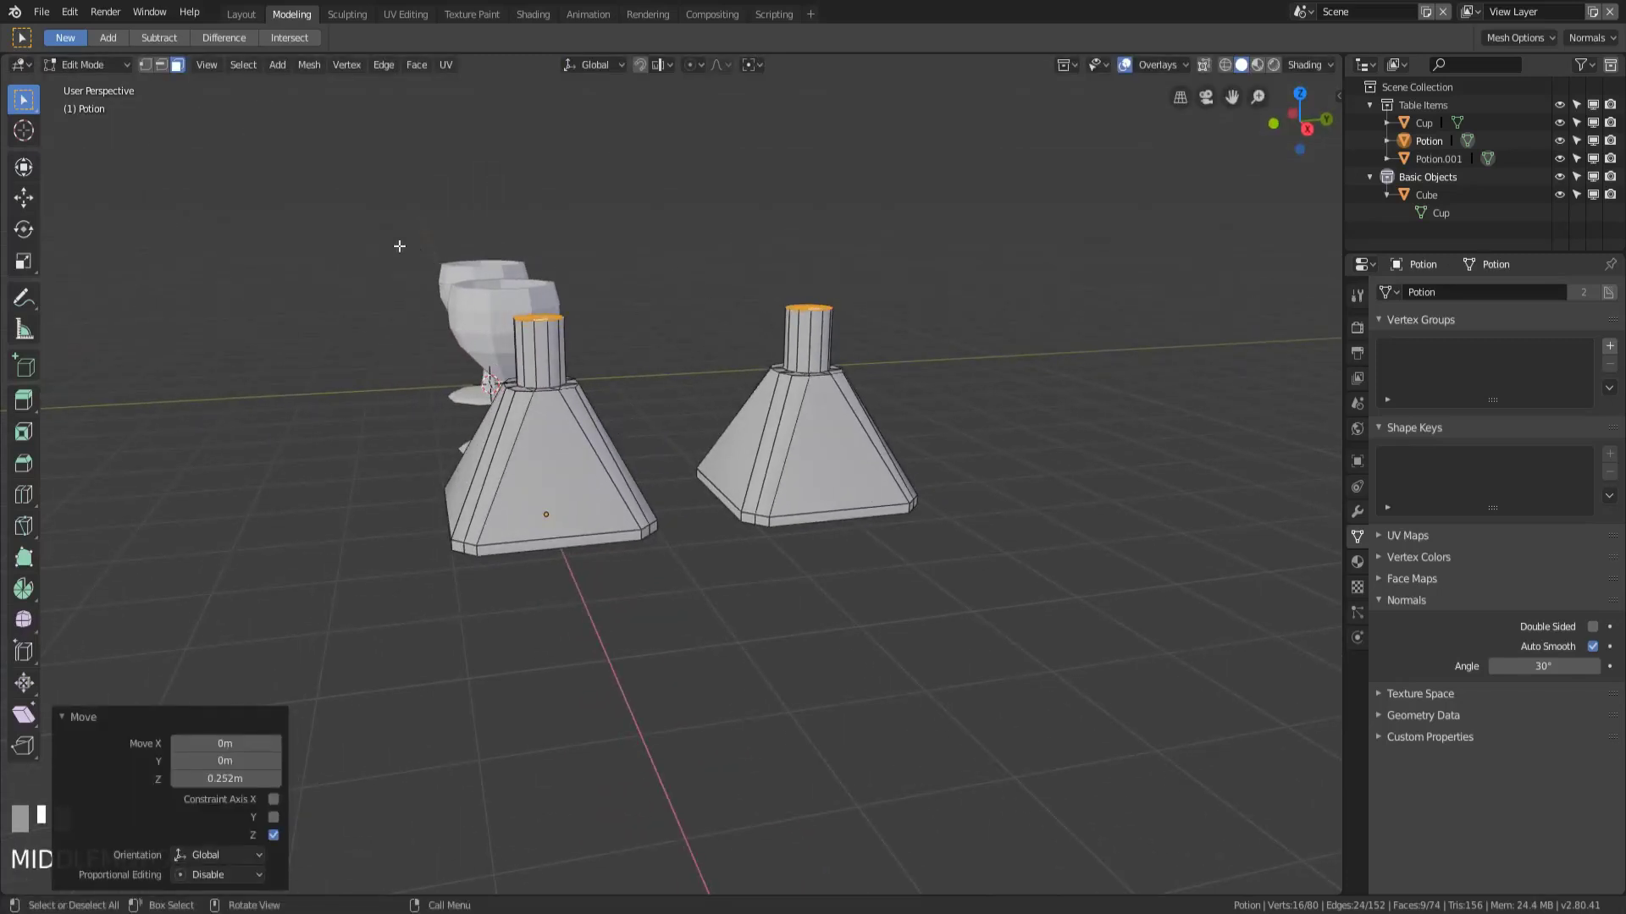
Step: Box-select the potions' faces to inspect the shared mesh, then return to Object Mode
drag(370, 240, 668, 652)
middle_drag(660, 587, 614, 491)
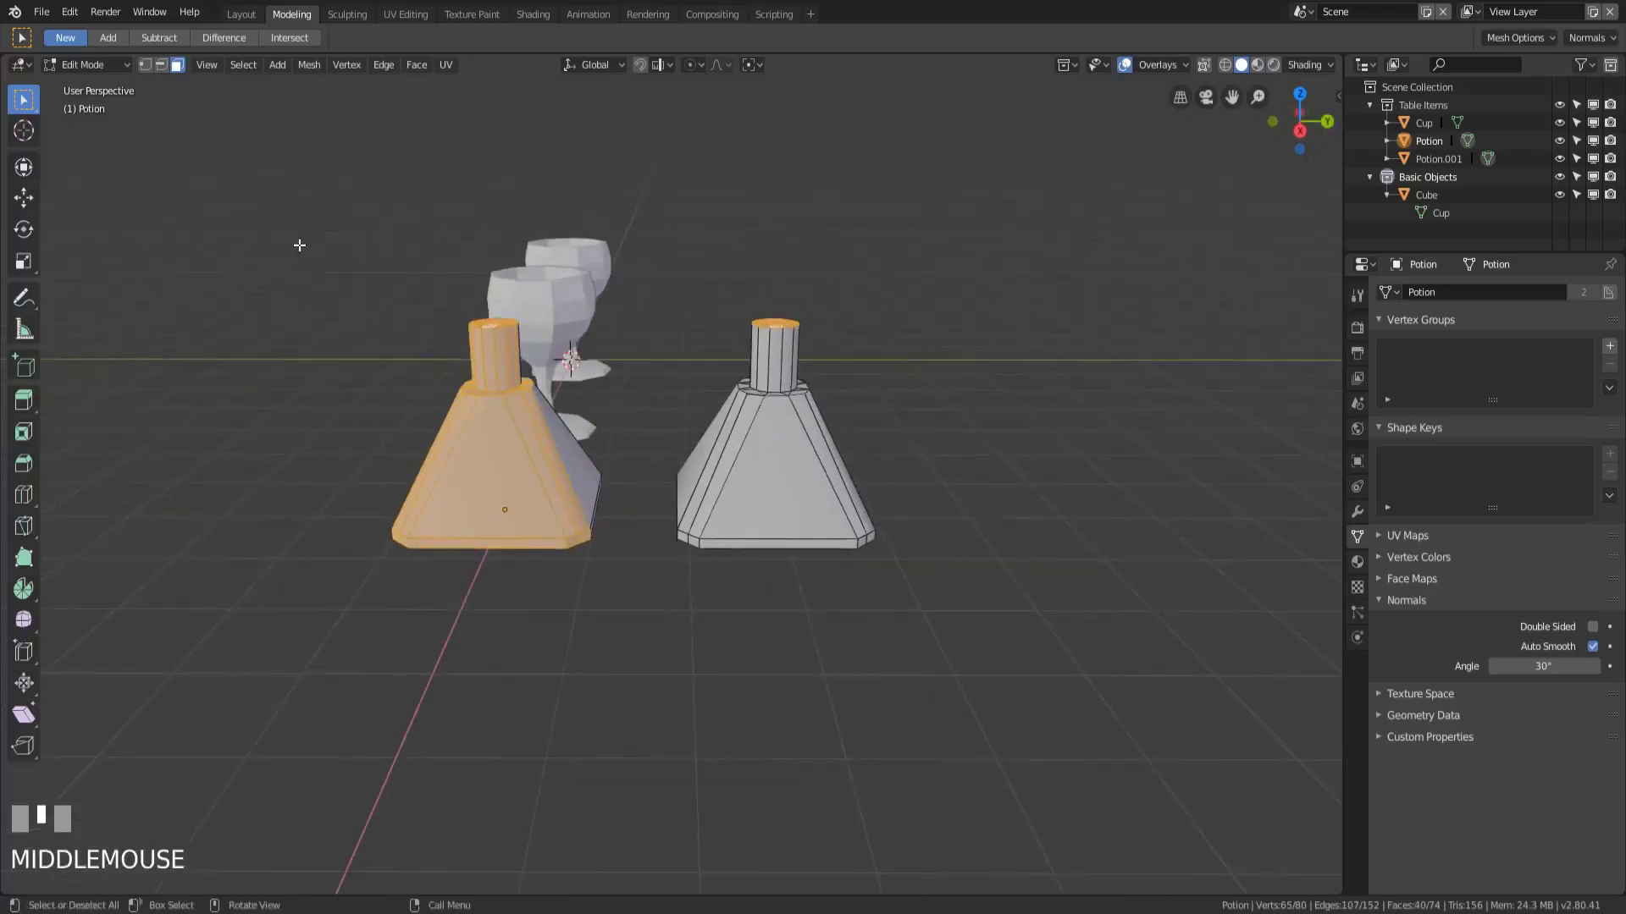
drag(297, 247, 618, 679)
drag(344, 254, 643, 737)
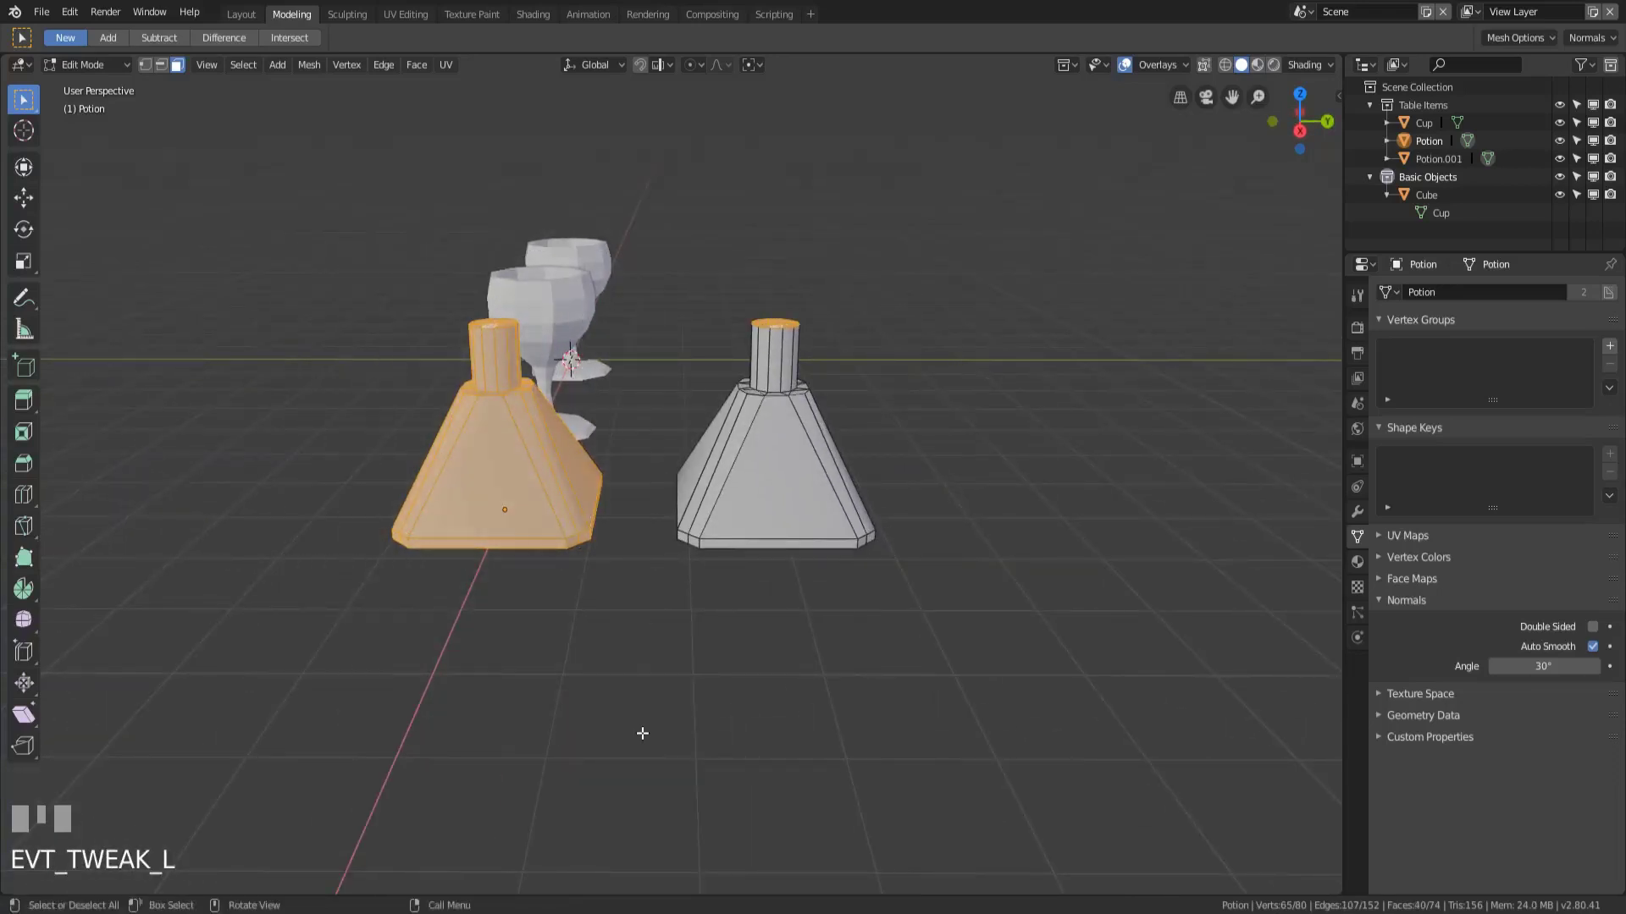
middle_drag(433, 701, 536, 652)
drag(572, 248, 718, 755)
middle_drag(708, 751, 744, 730)
drag(740, 240, 1012, 786)
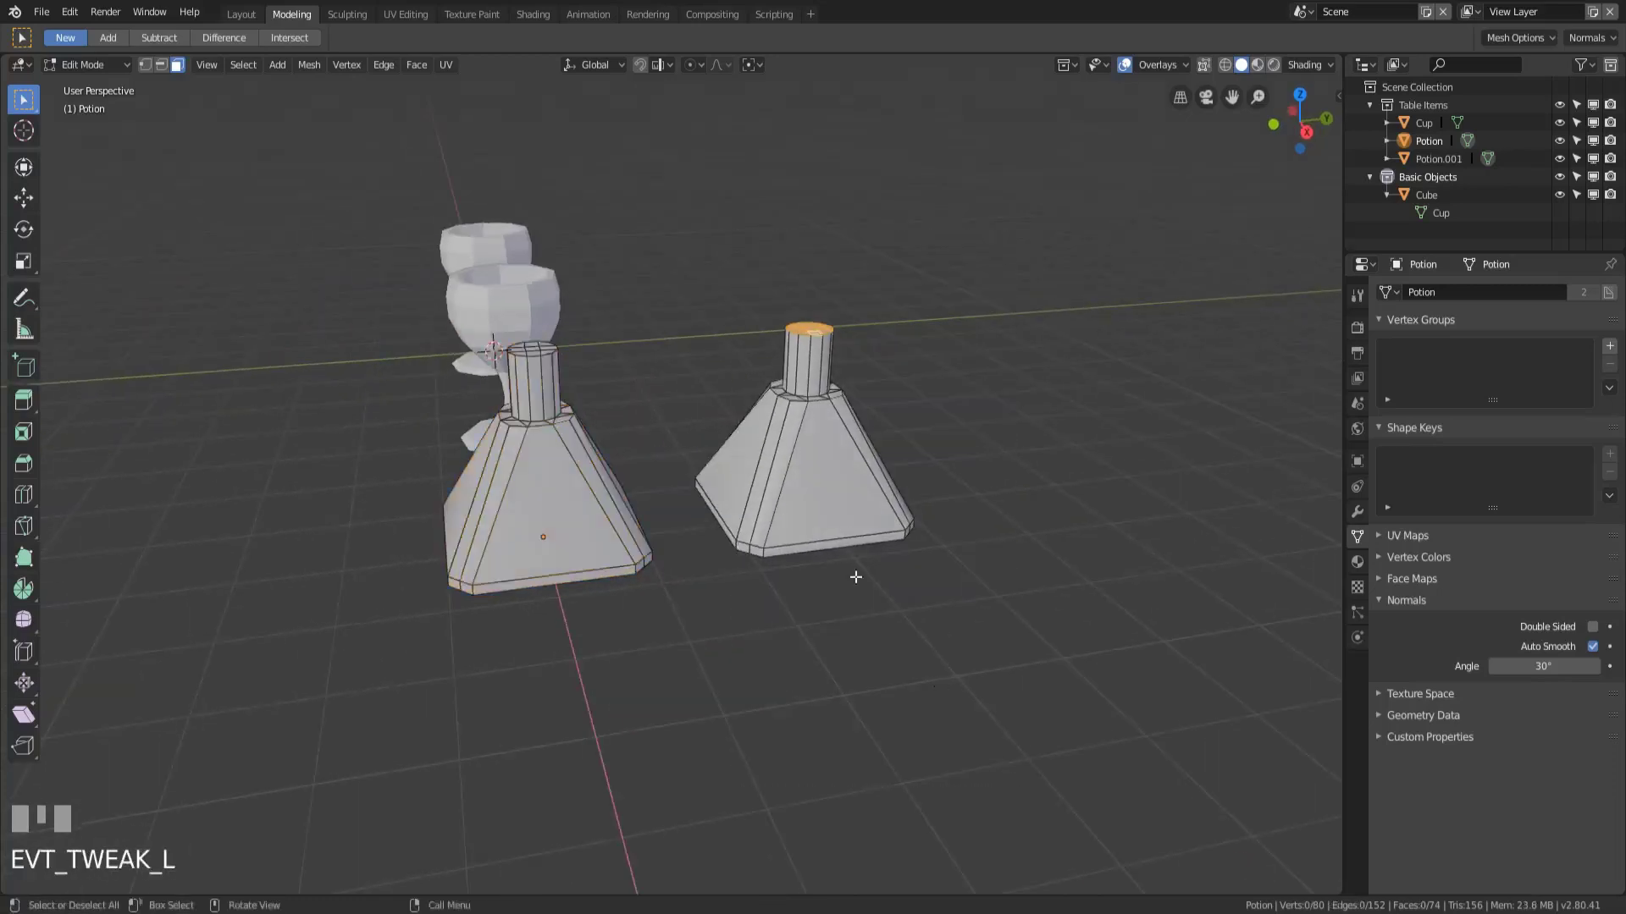
drag(740, 302, 1079, 767)
middle_drag(1080, 766, 965, 555)
drag(650, 243, 926, 760)
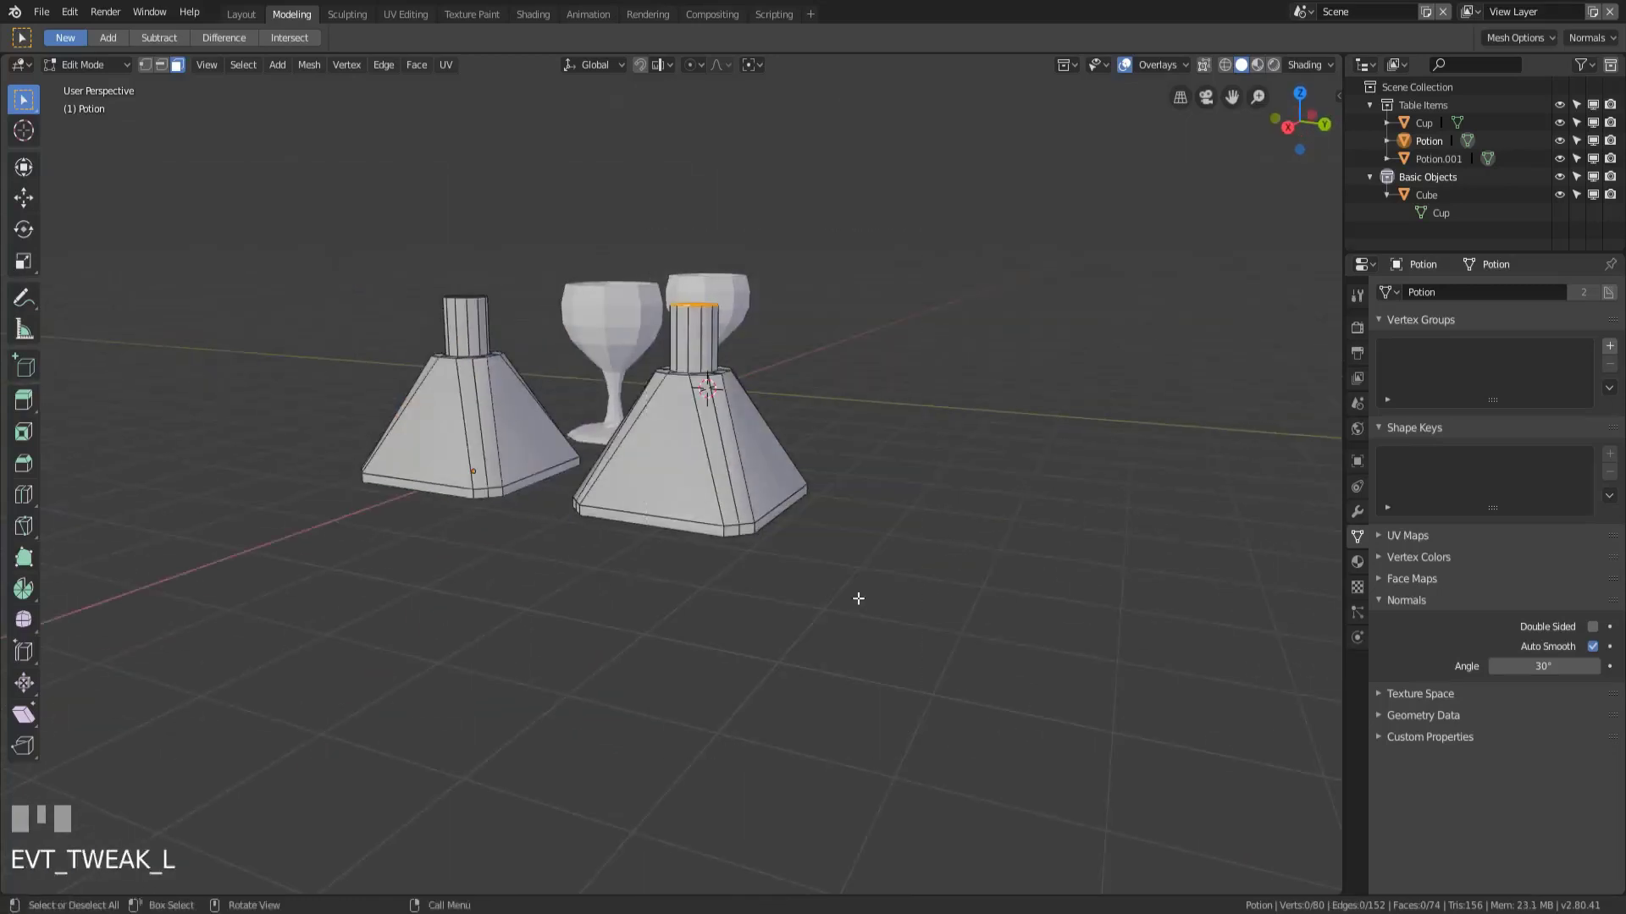
middle_drag(856, 599, 559, 174)
drag(560, 173, 802, 652)
middle_drag(631, 555, 618, 247)
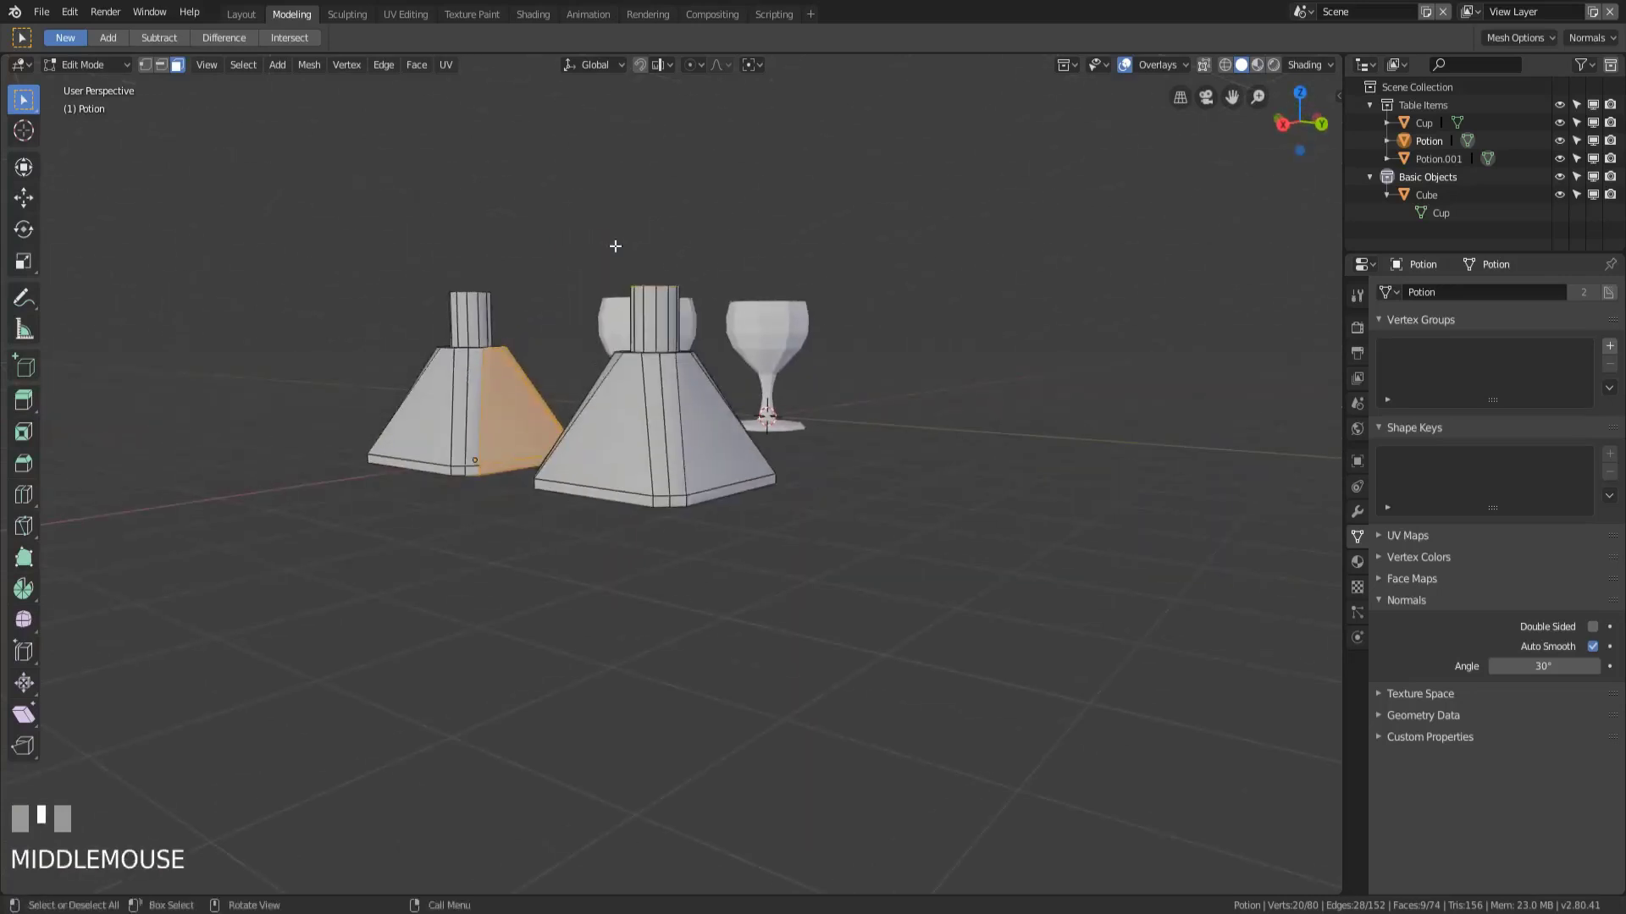
drag(618, 246, 842, 693)
middle_drag(842, 693, 666, 573)
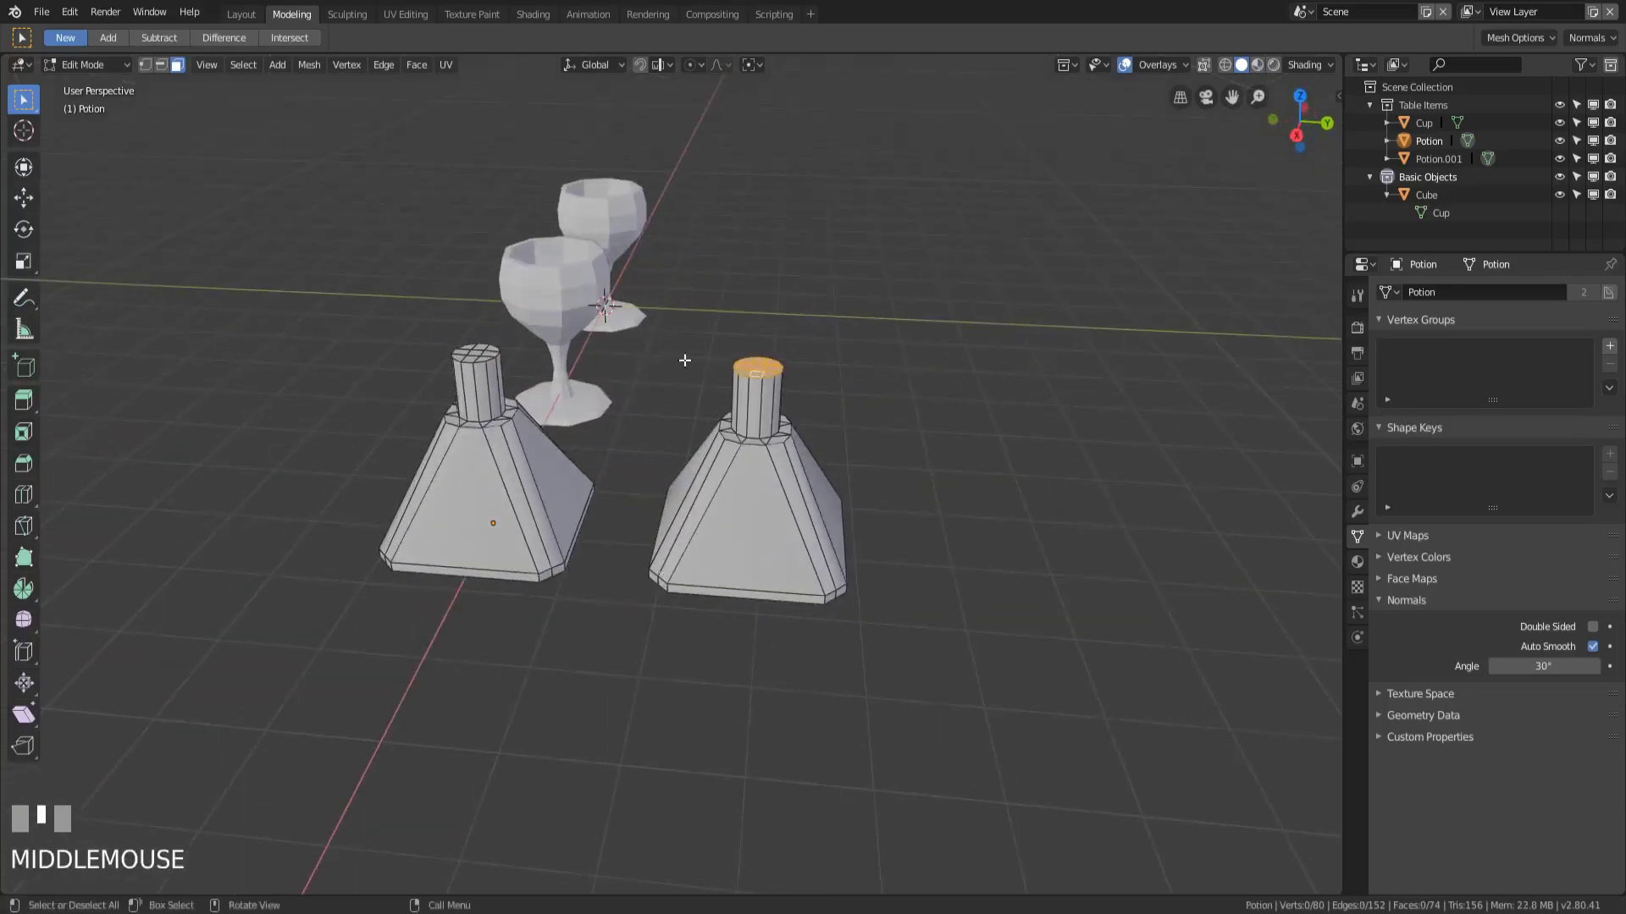
key(Tab)
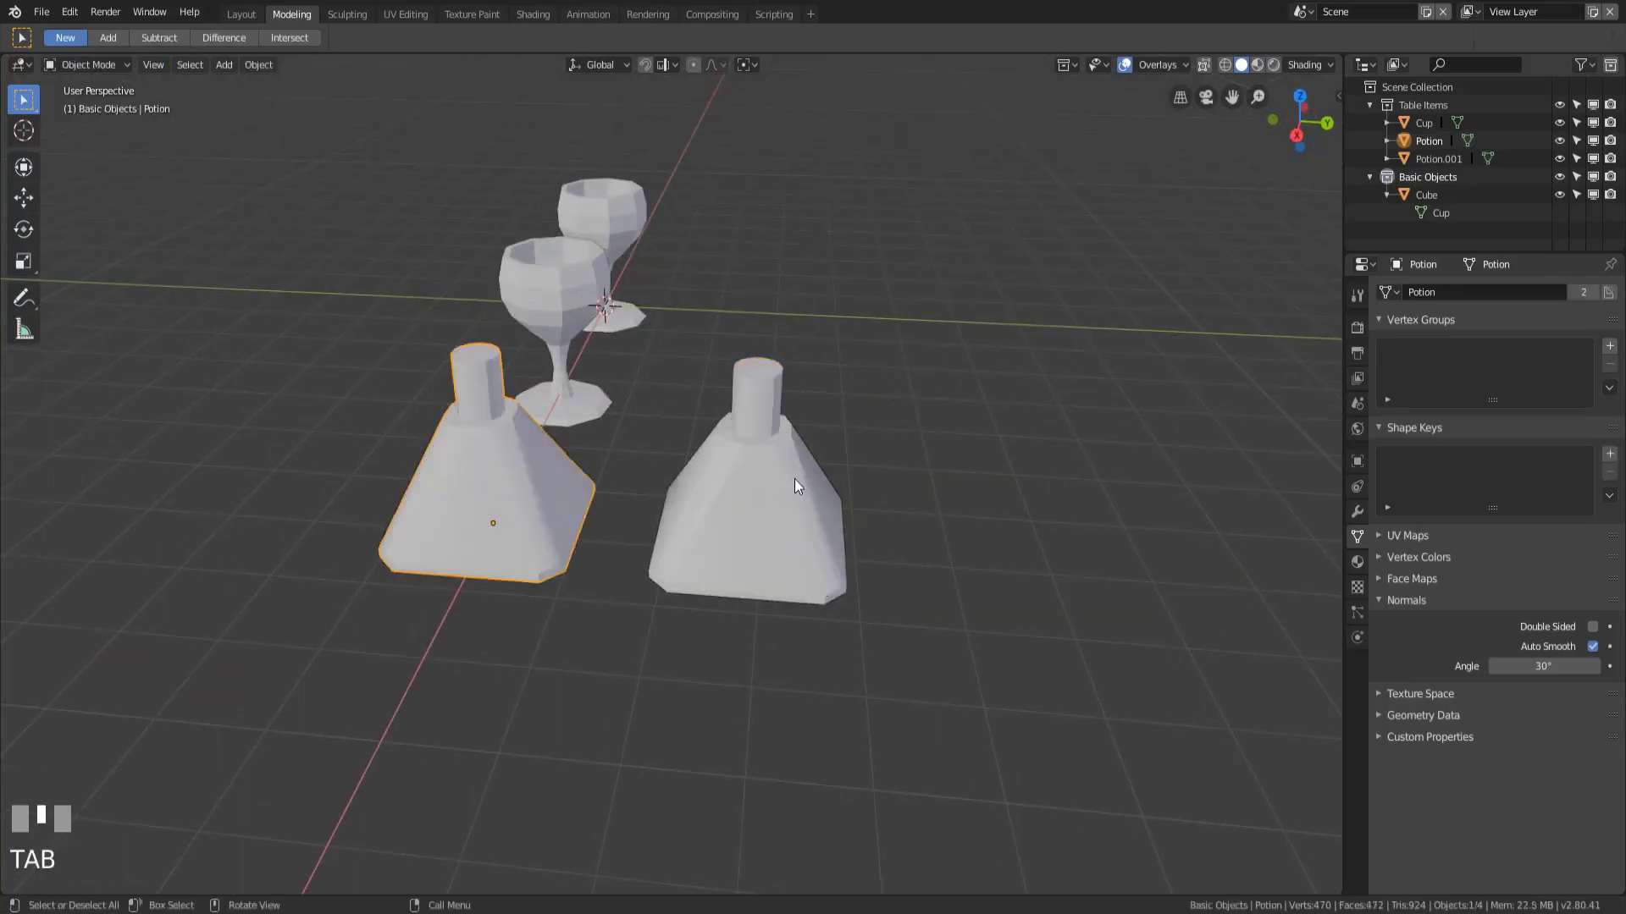
Step: Compare the two linked flasks and select the right one, Potion.001
click(766, 428)
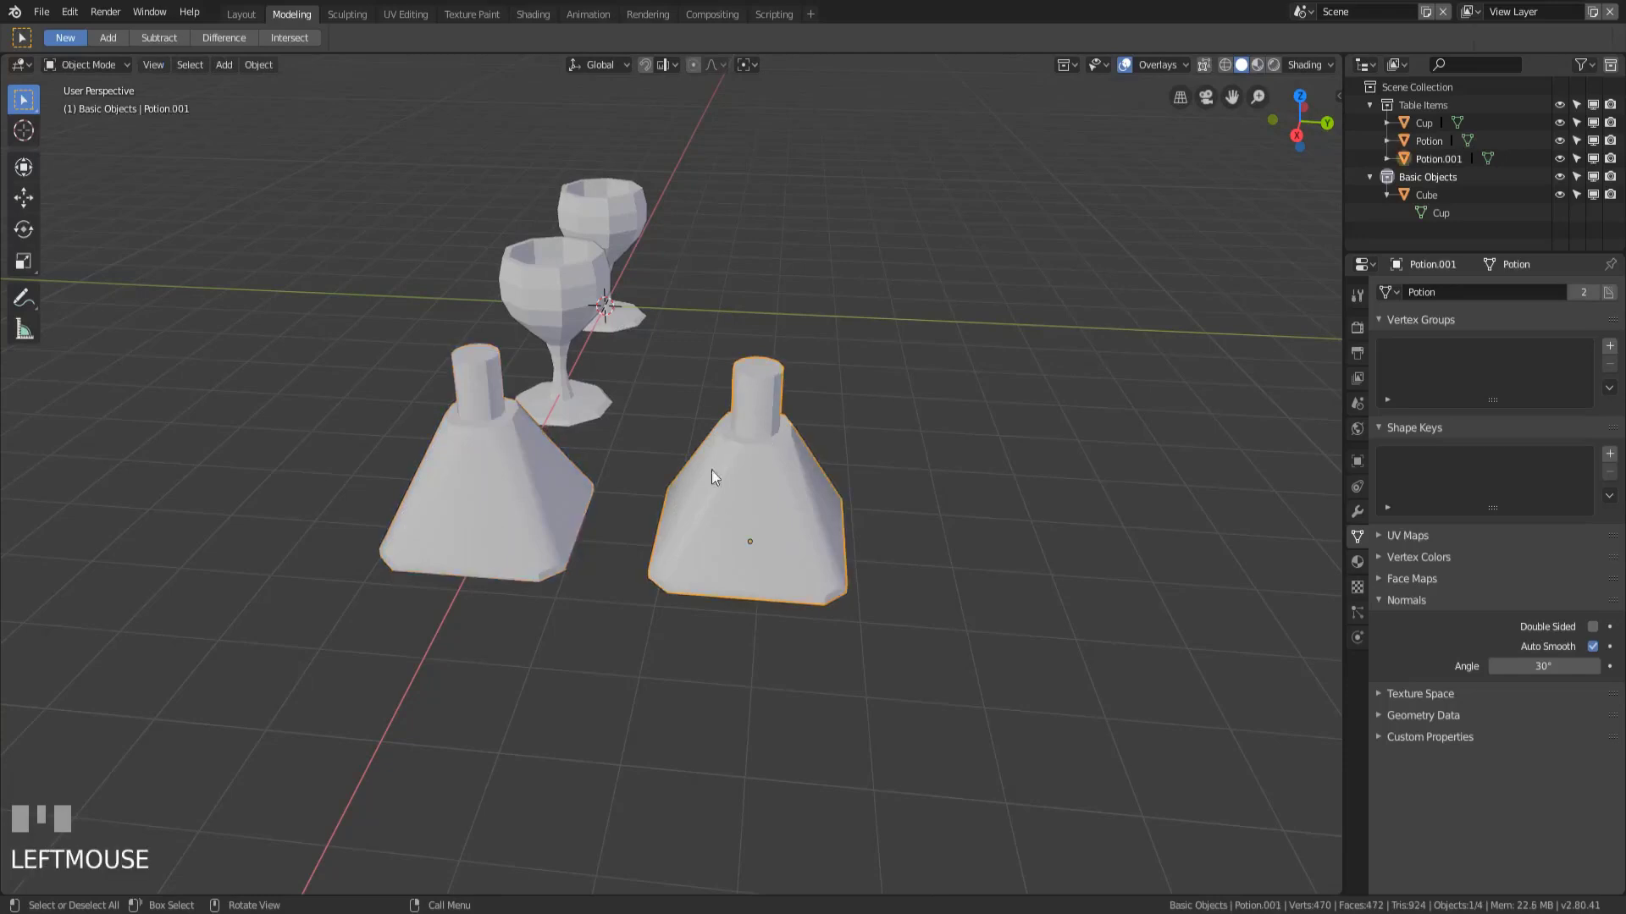
click(470, 429)
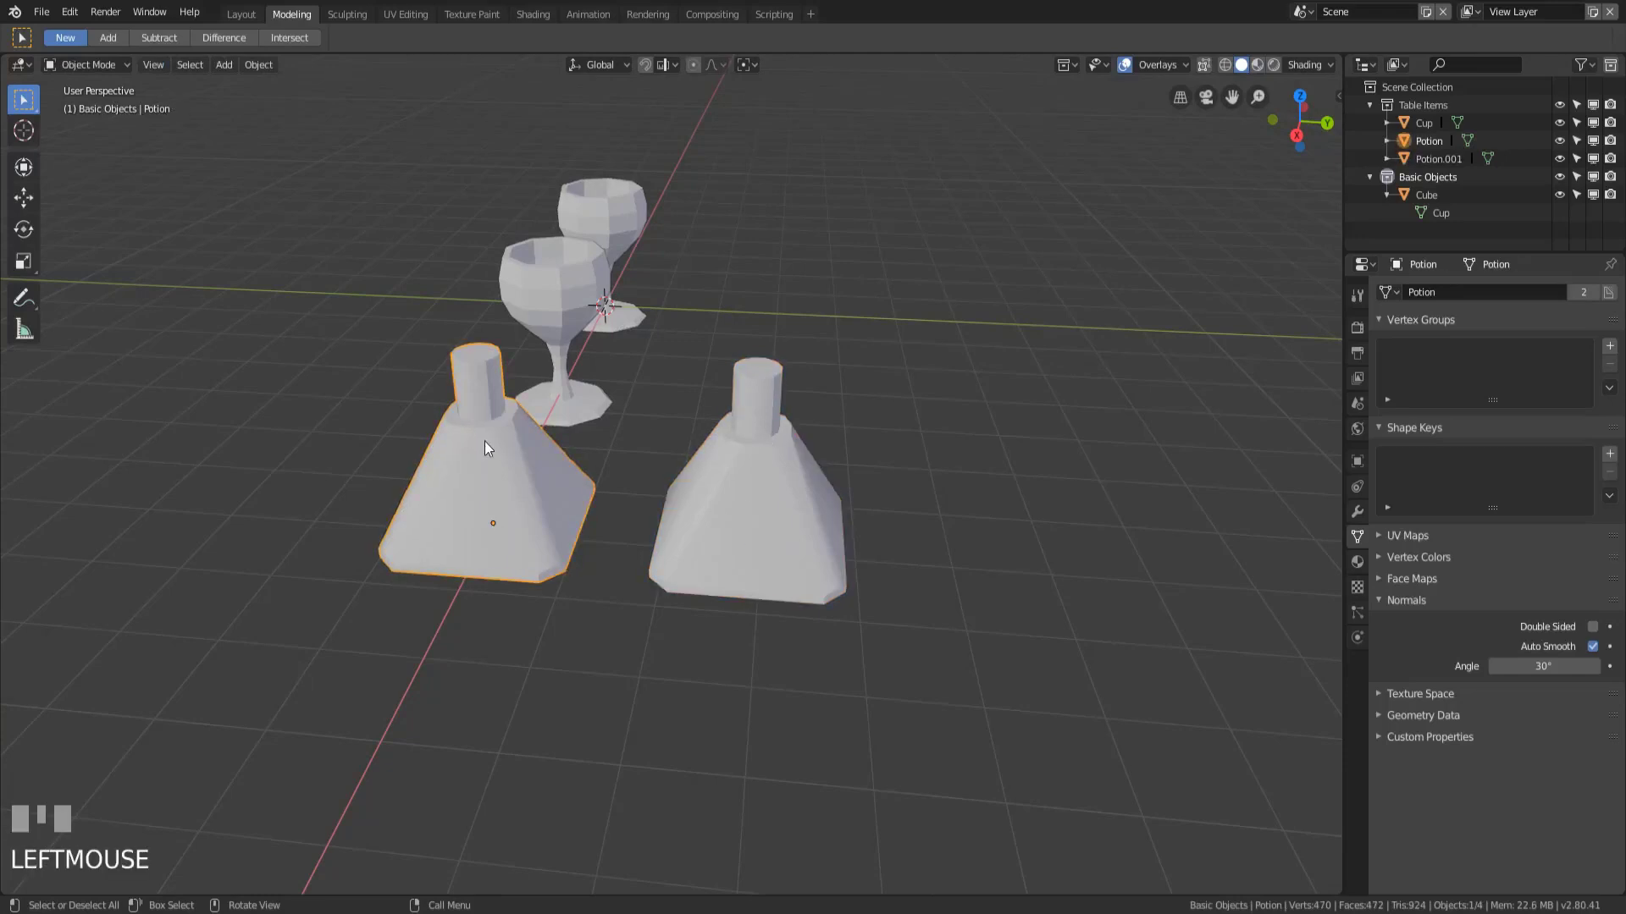
middle_drag(502, 438, 628, 478)
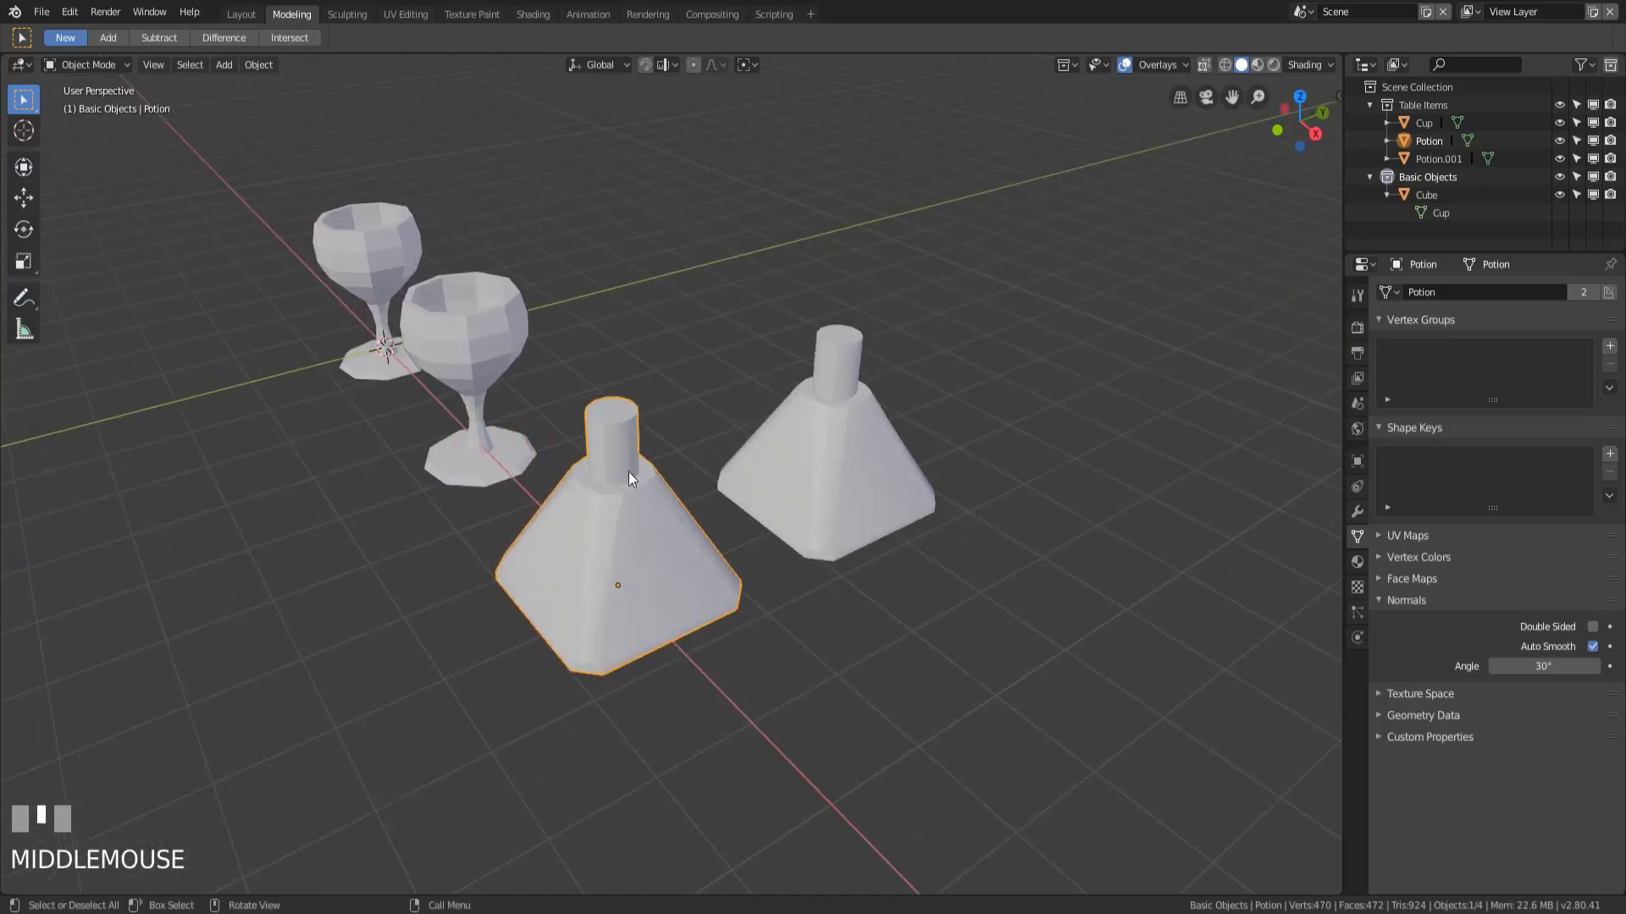
scroll(725, 565, down, 2)
middle_click(673, 569)
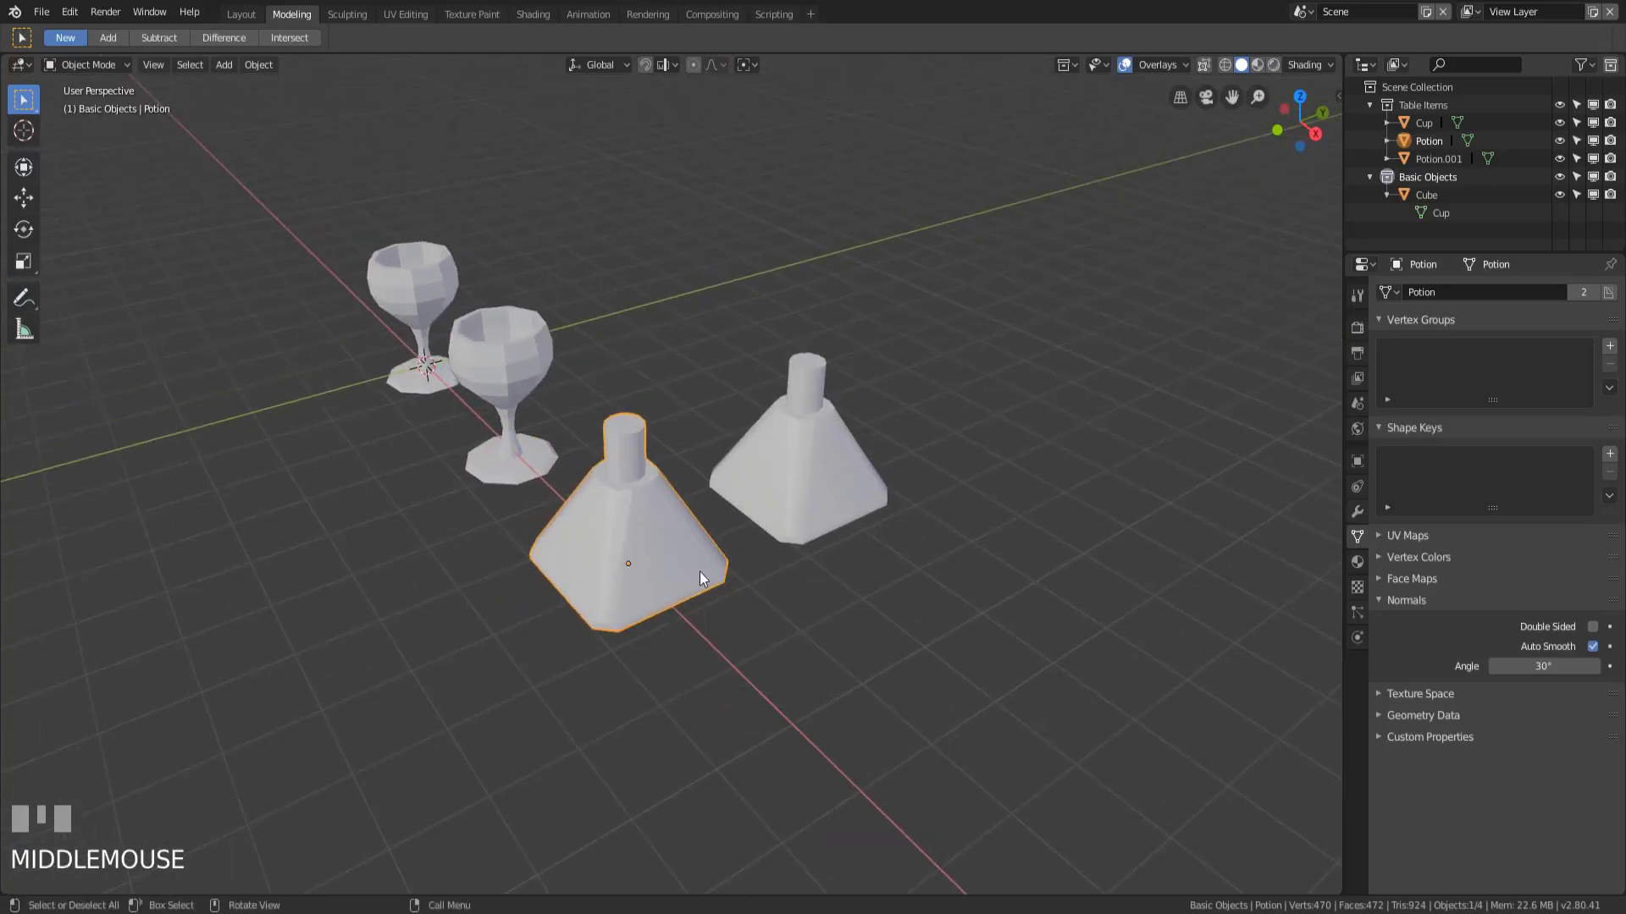
shift+middle_drag(699, 572, 825, 515)
click(826, 514)
shift+middle_drag(1049, 622, 865, 606)
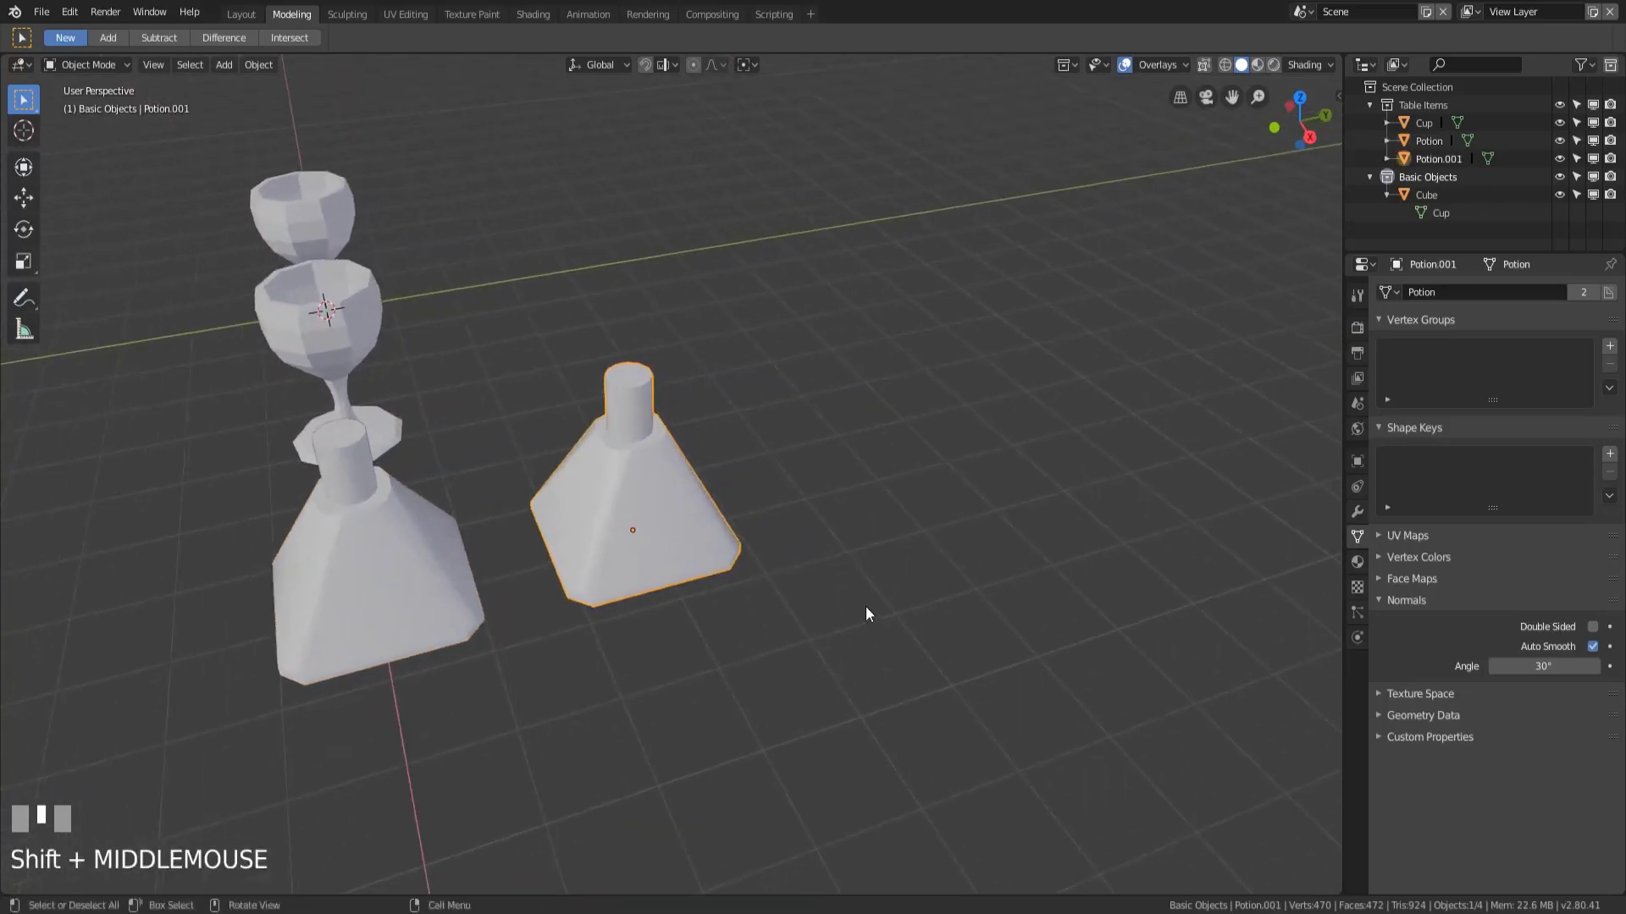
Step: Add linked duplicates Potion.002 beside the flasks and Cup.001 2.72 m along Y
key(alt+d)
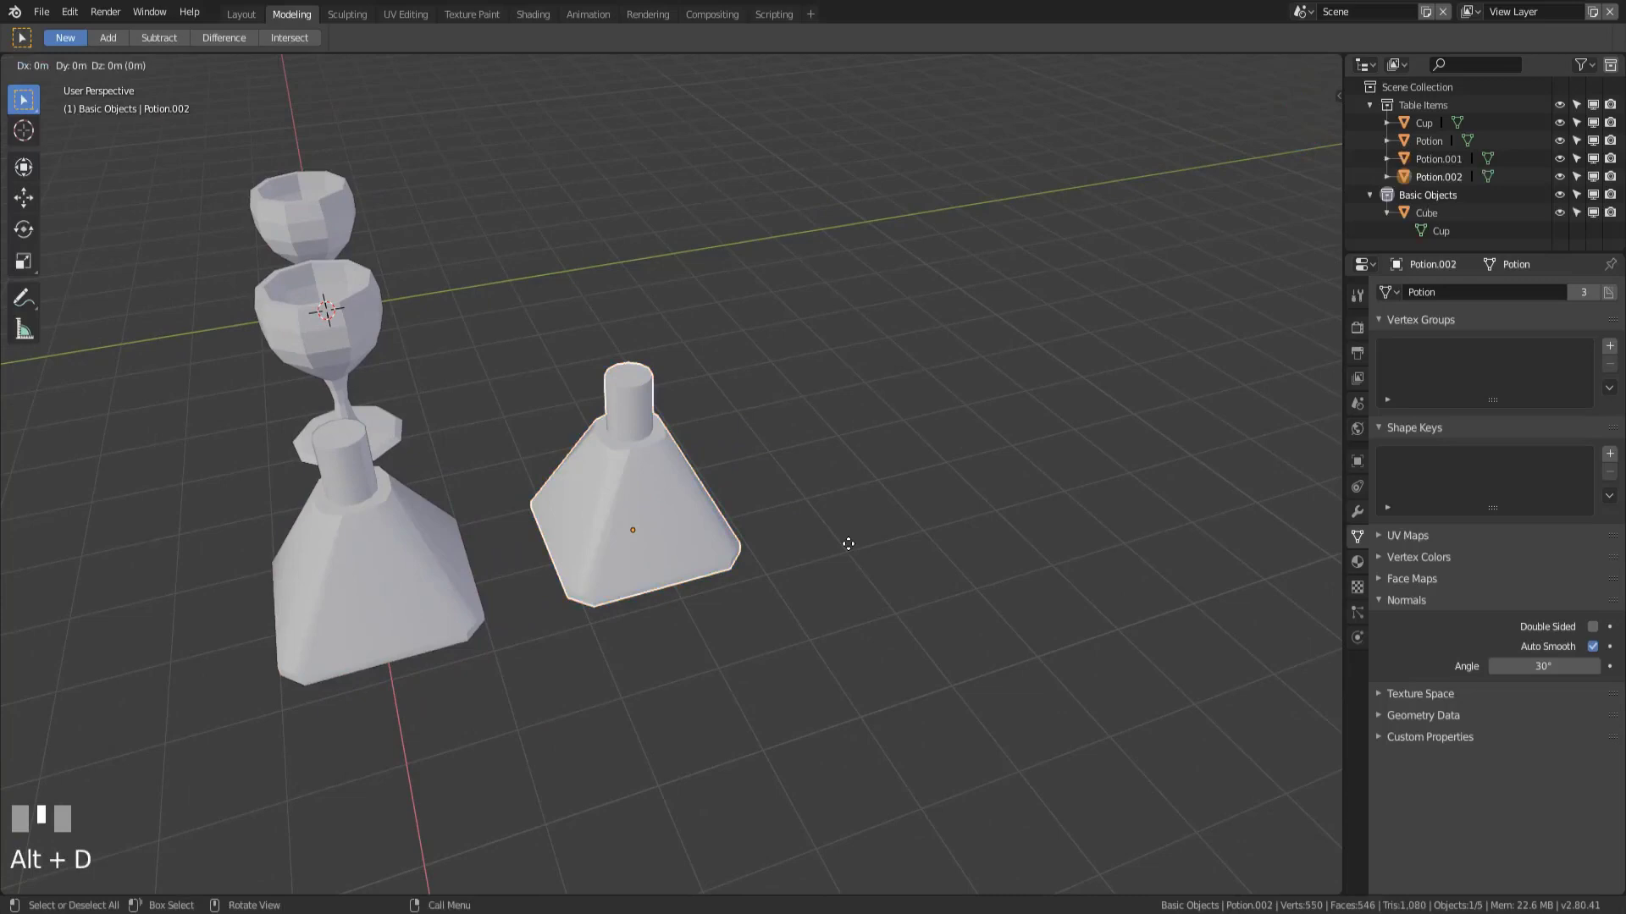
click(1059, 478)
click(322, 305)
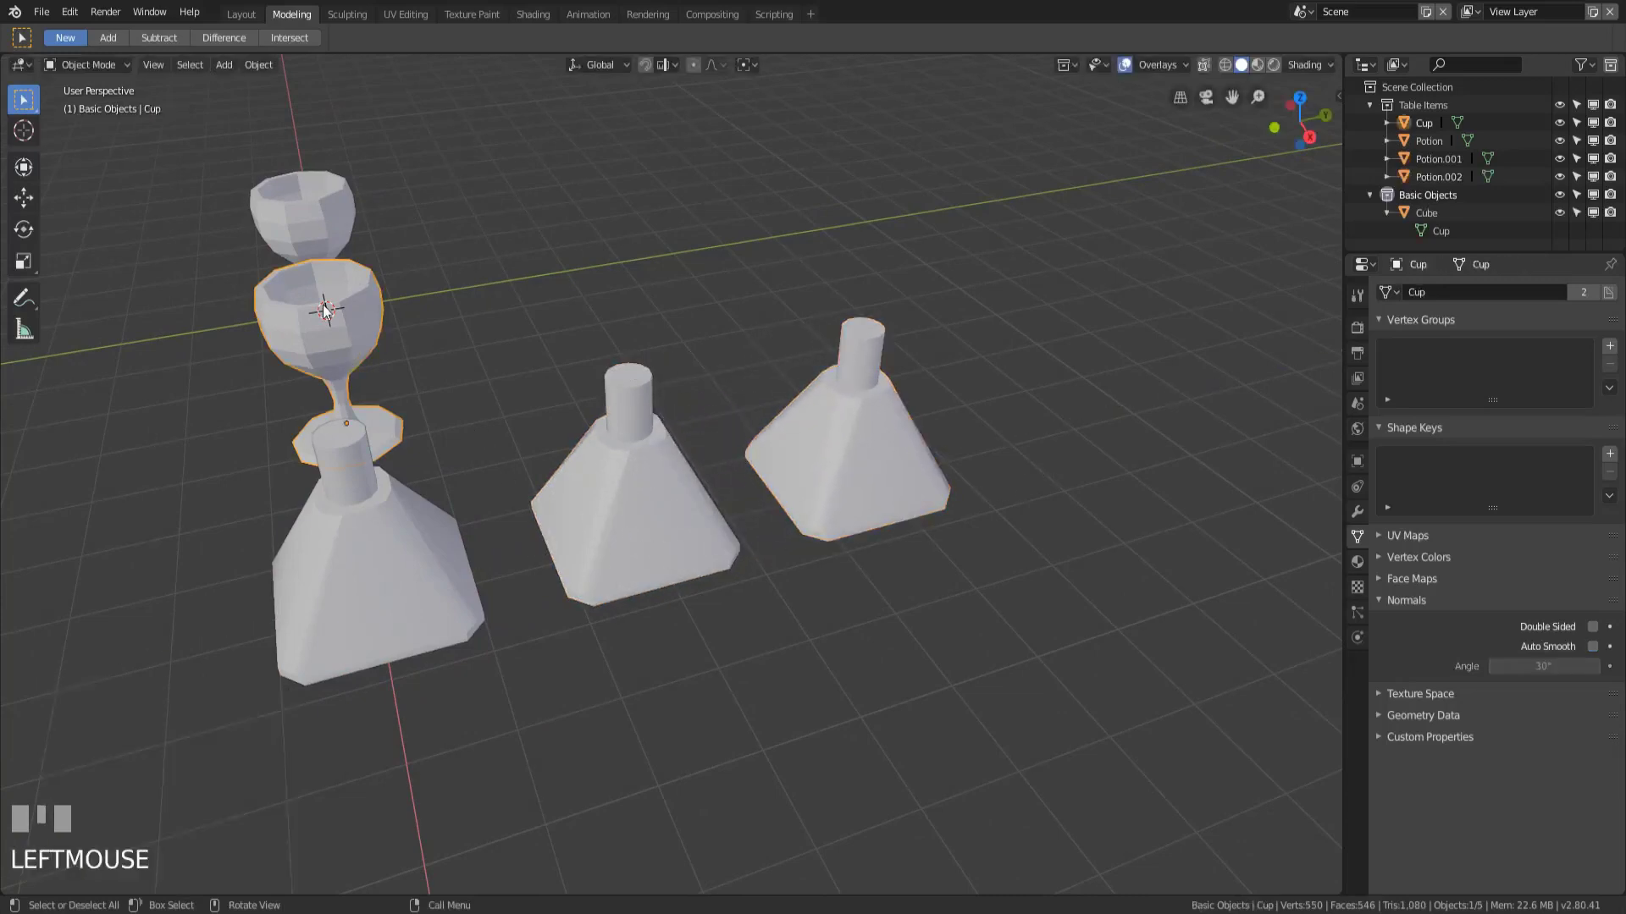
shift+click(287, 213)
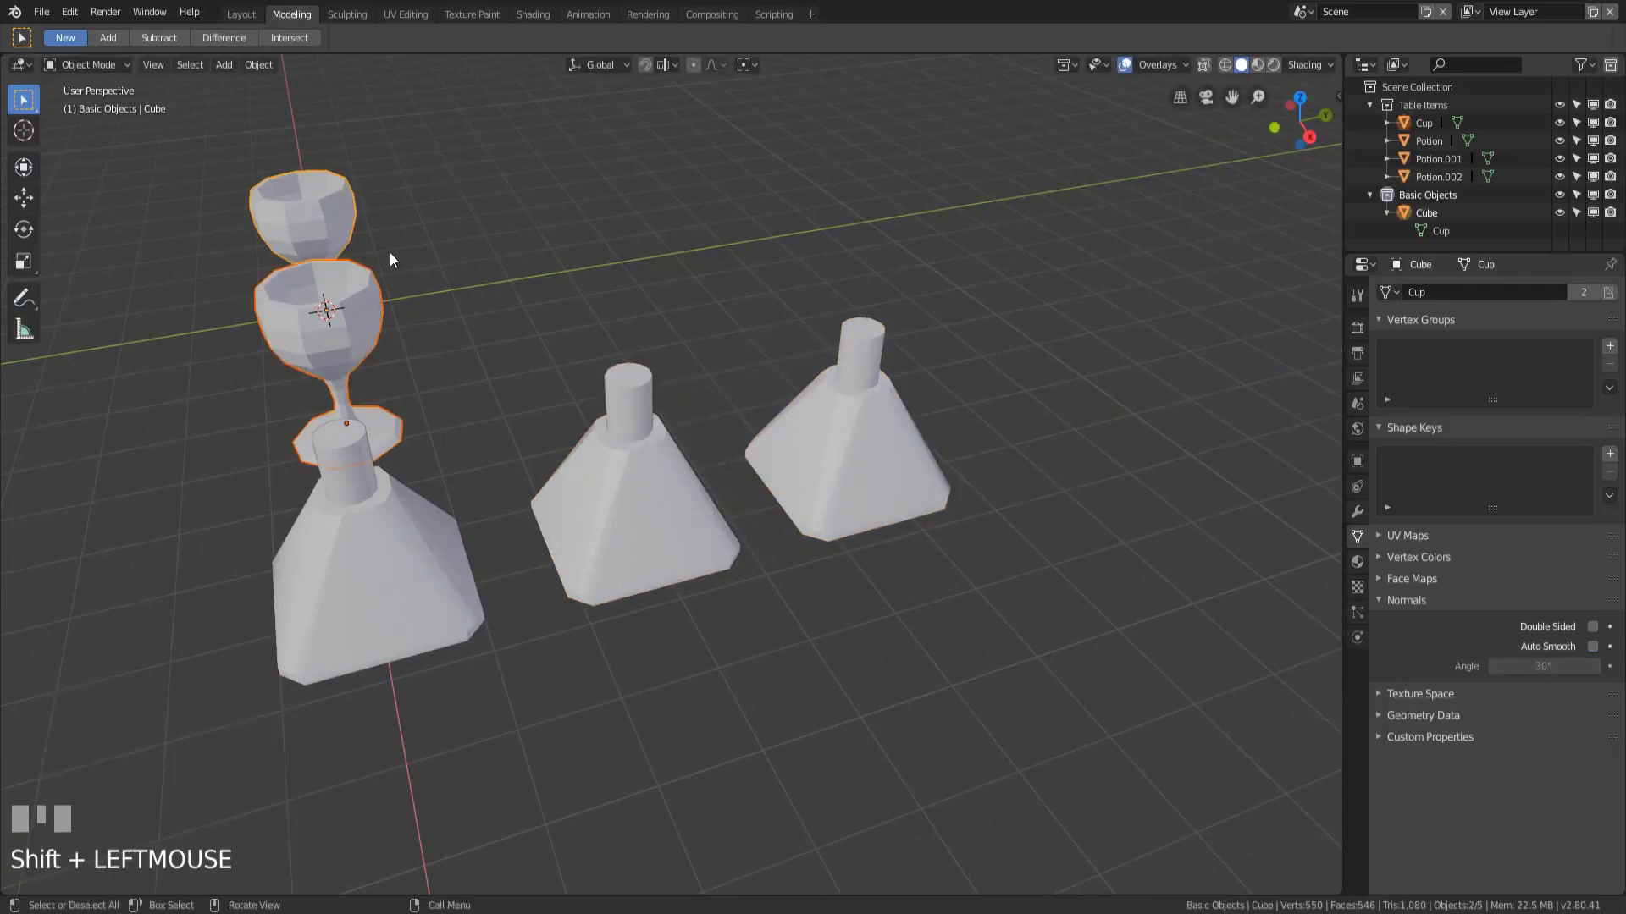
click(362, 312)
key(alt+d)
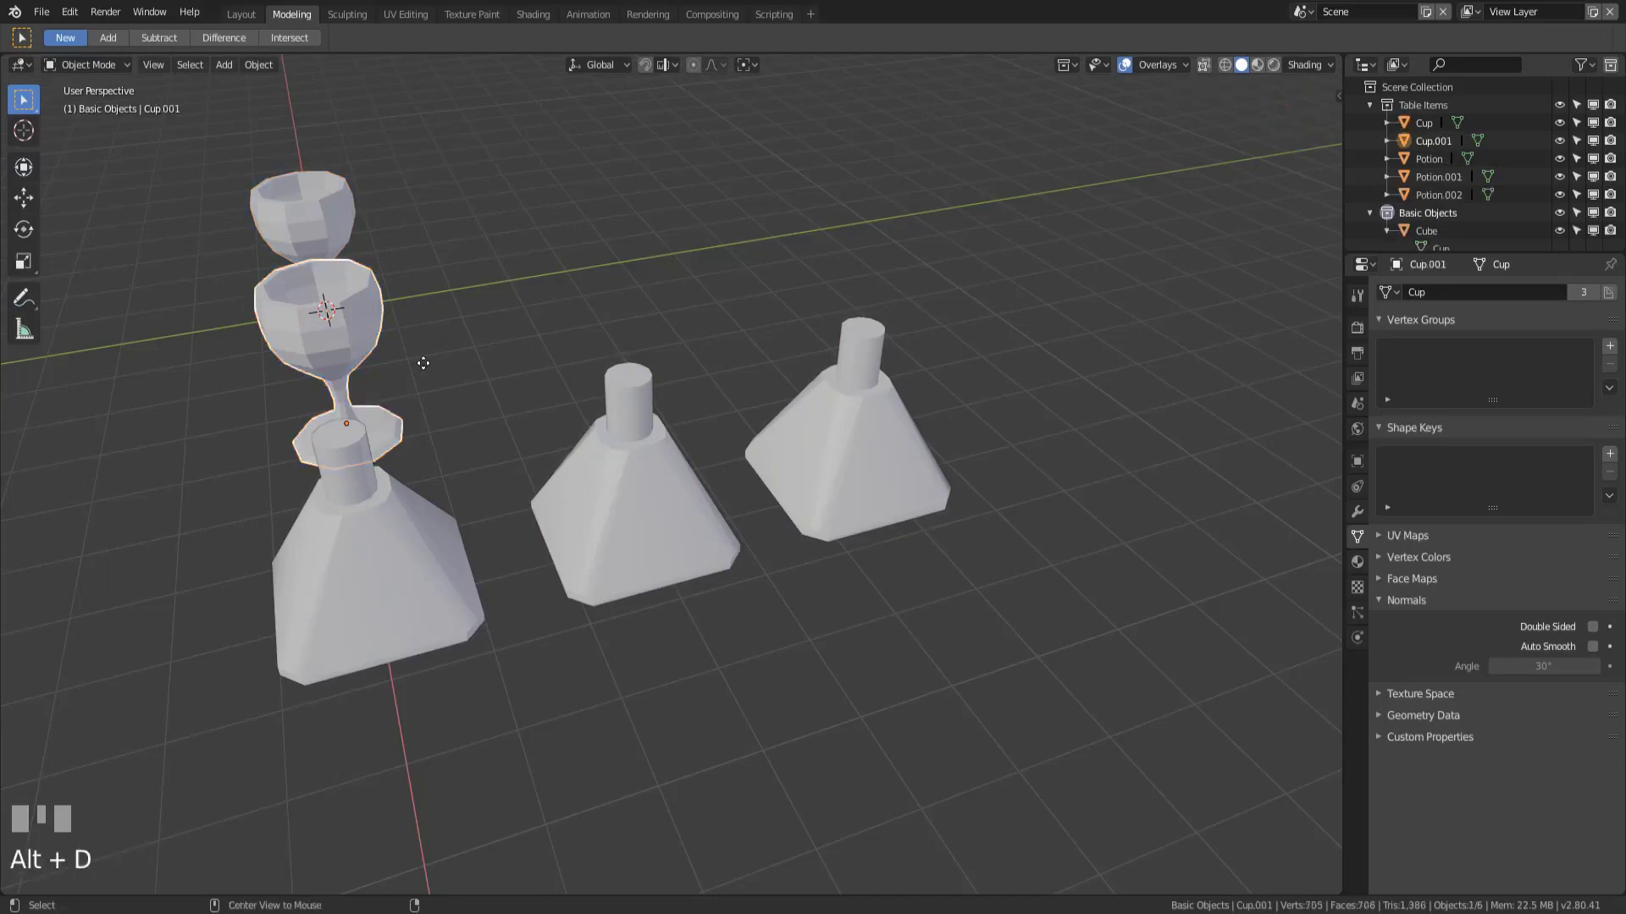
key(y)
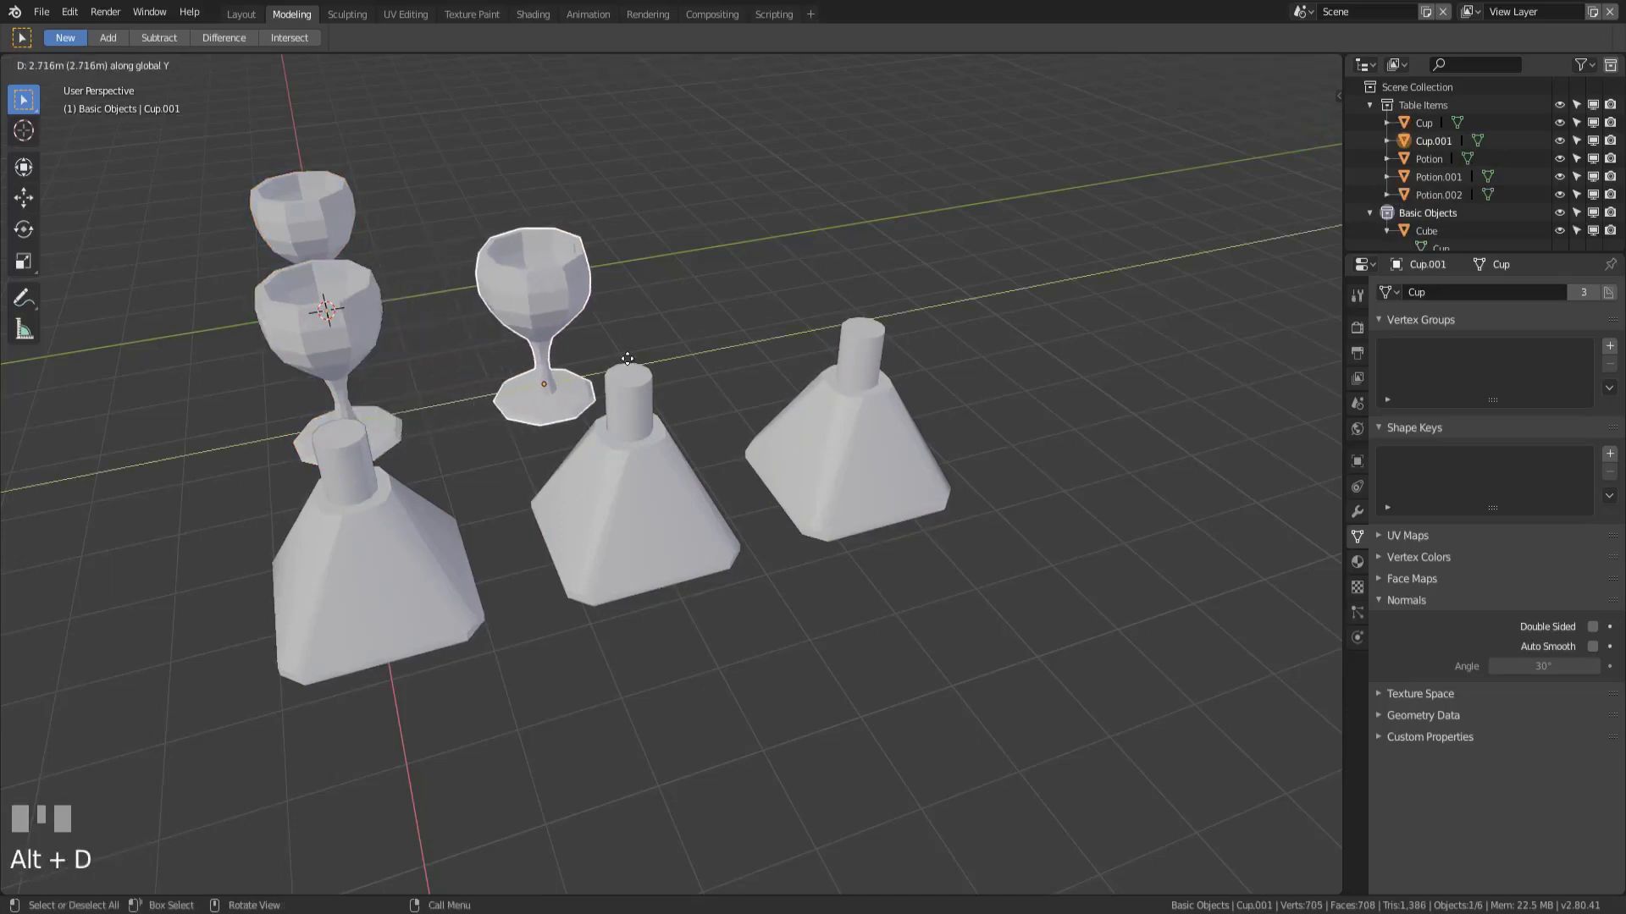
click(520, 481)
middle_drag(520, 481, 683, 547)
scroll(618, 508, down, 3)
Step: Select the new goblet cup and zoom in on it
click(647, 447)
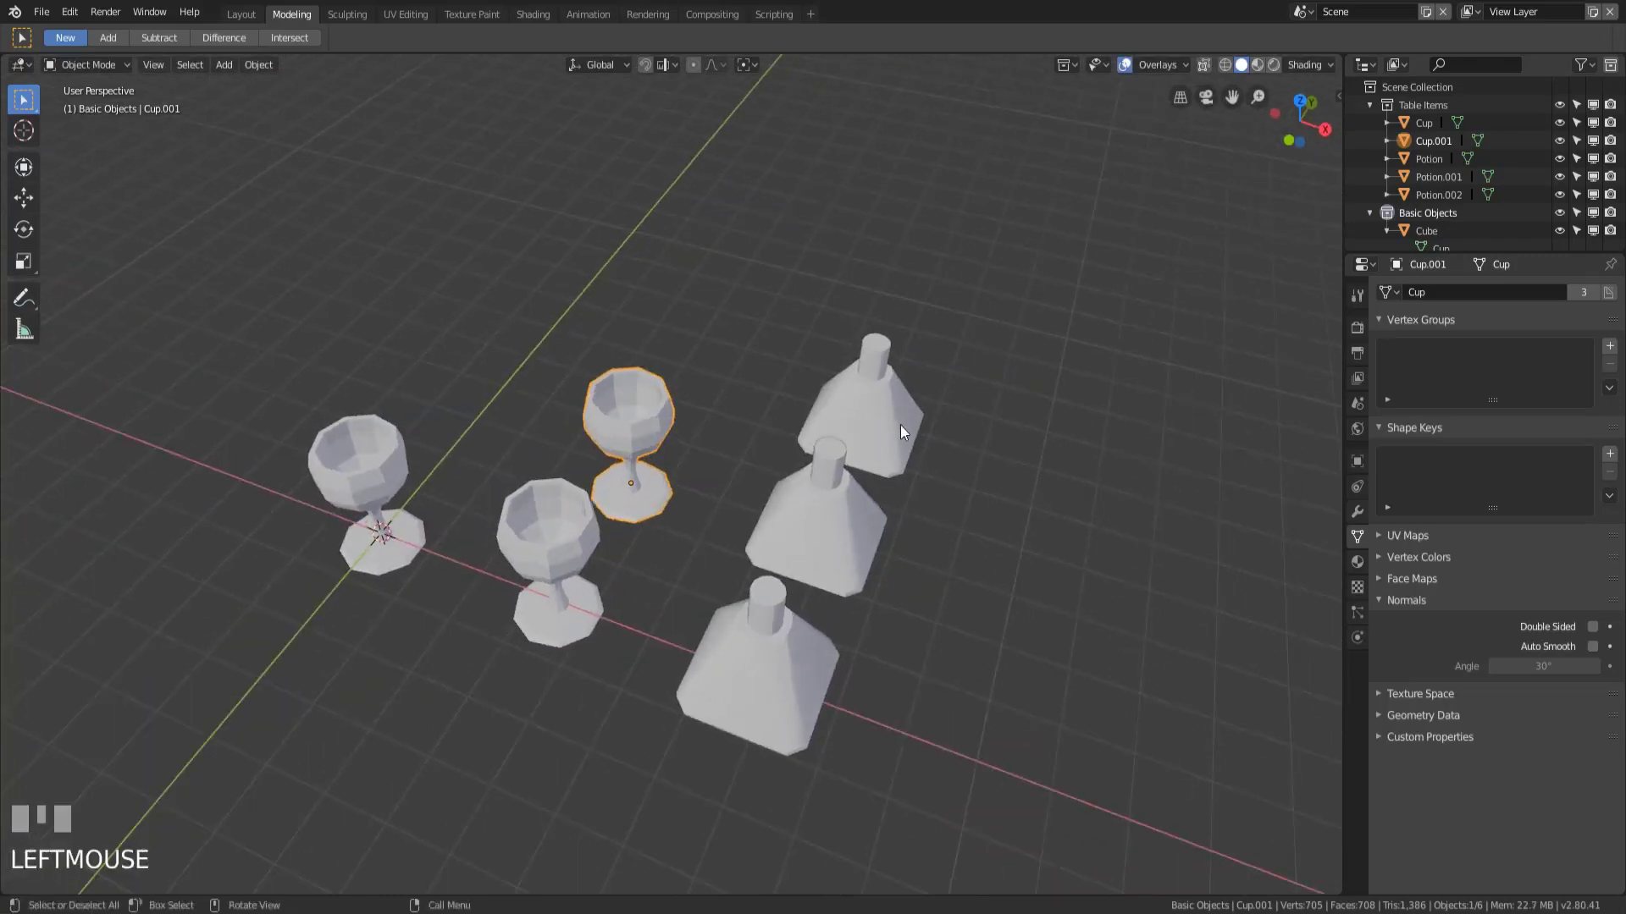
middle_drag(901, 425, 785, 459)
scroll(597, 413, up, 2)
shift+middle_drag(597, 413, 664, 475)
scroll(682, 429, up, 2)
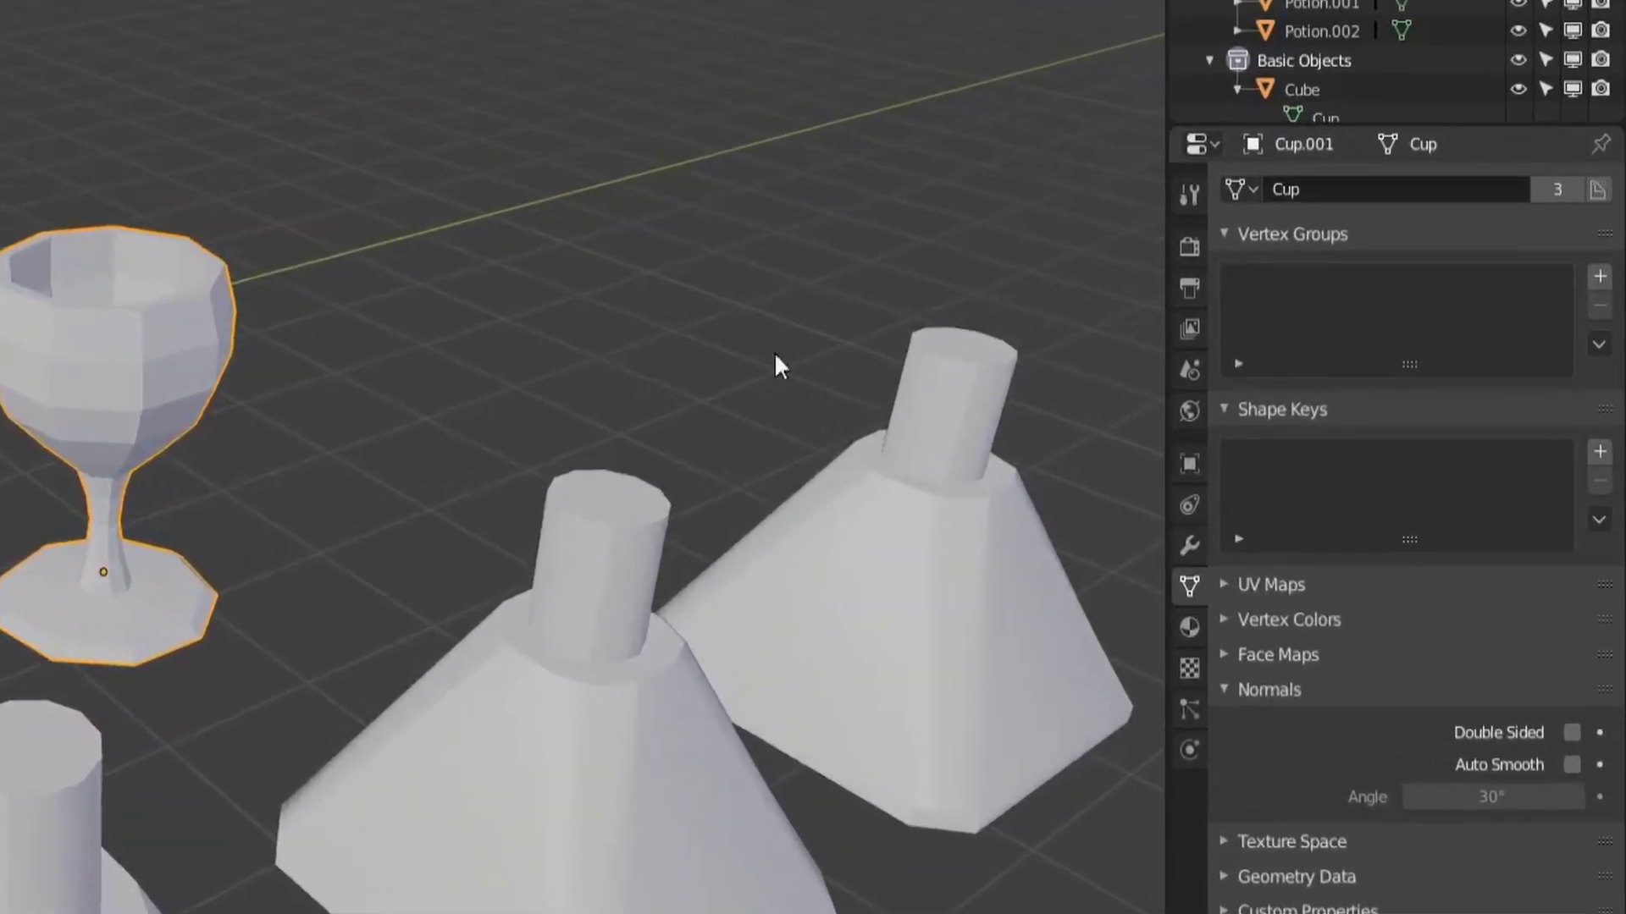
Step: Make the goblet's mesh a single-user copy and rename it 'Beer Cup'
click(1561, 190)
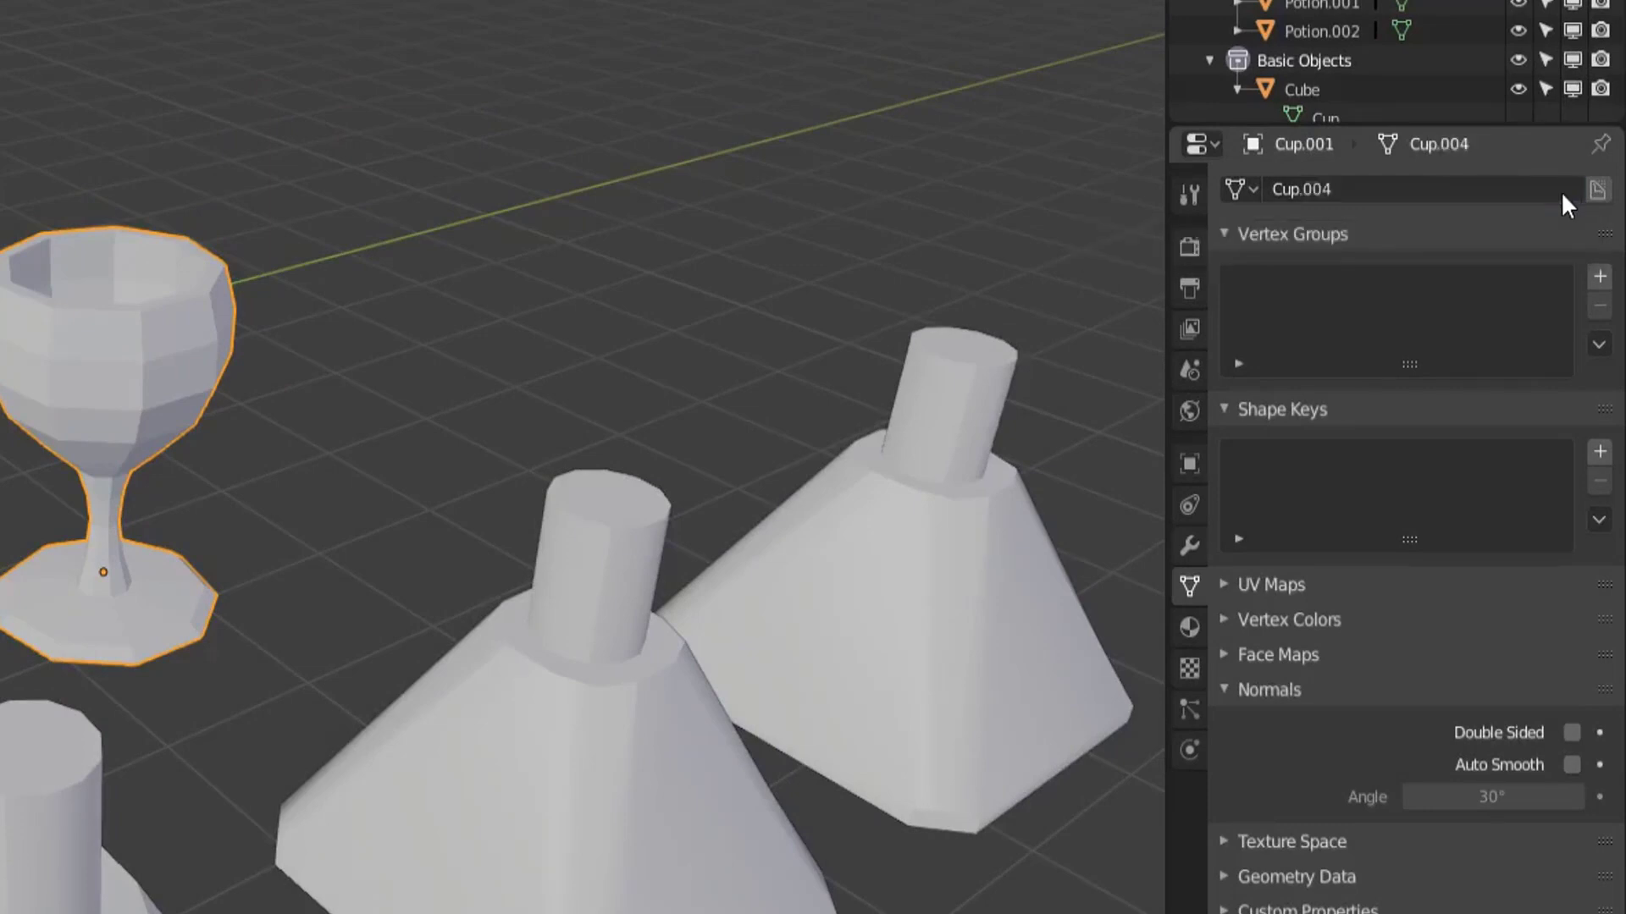
click(1383, 193)
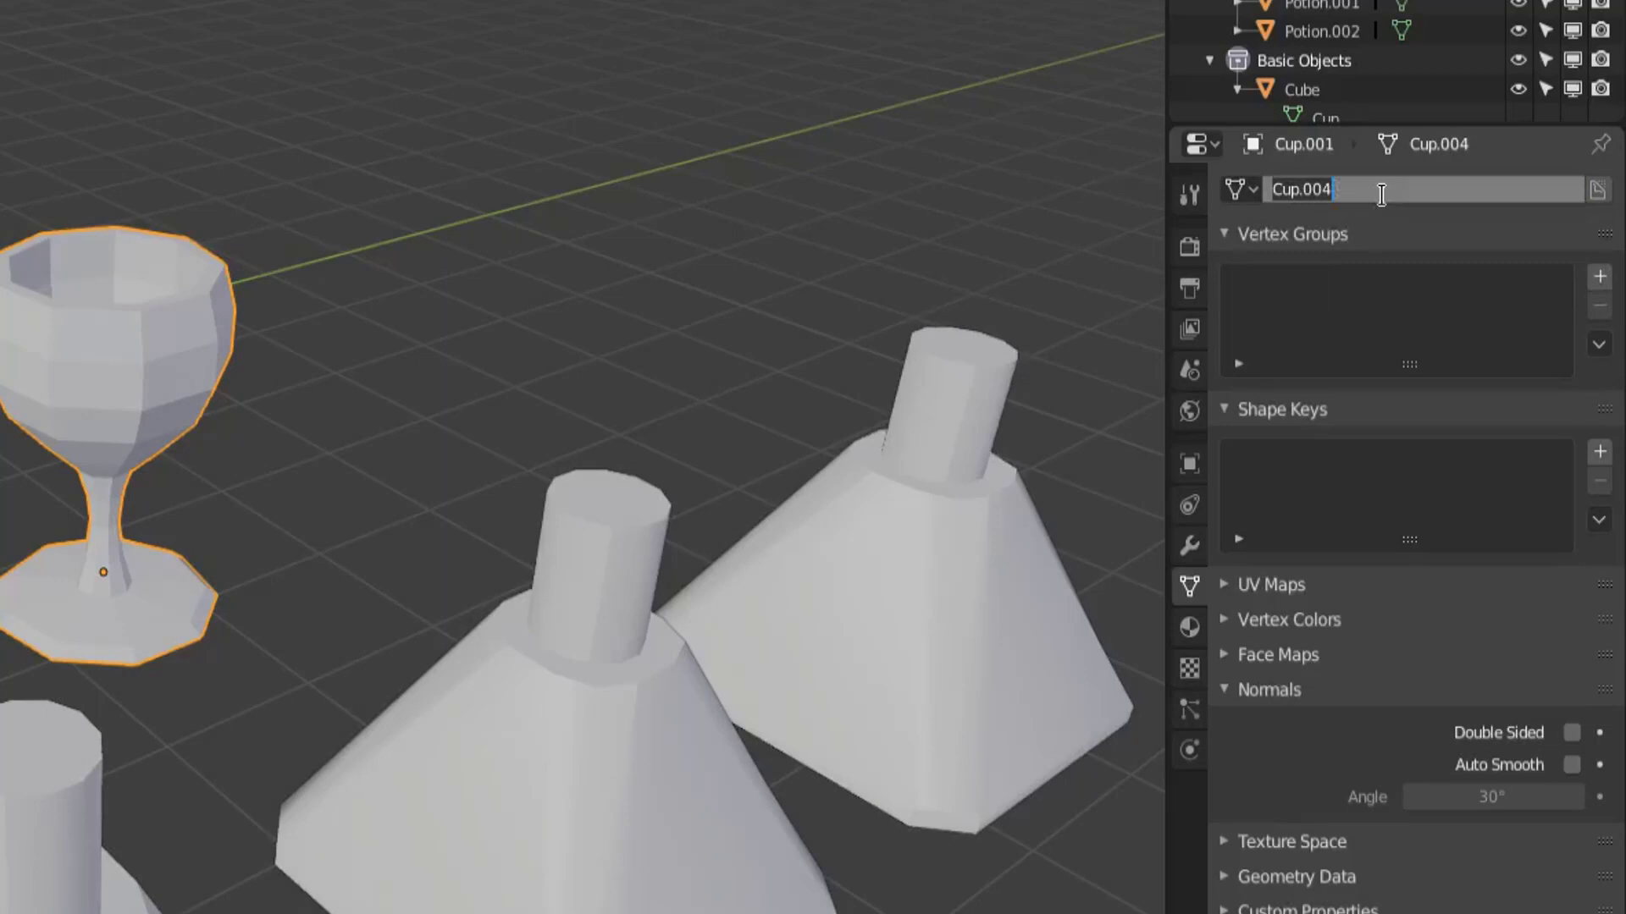
text(Beer)
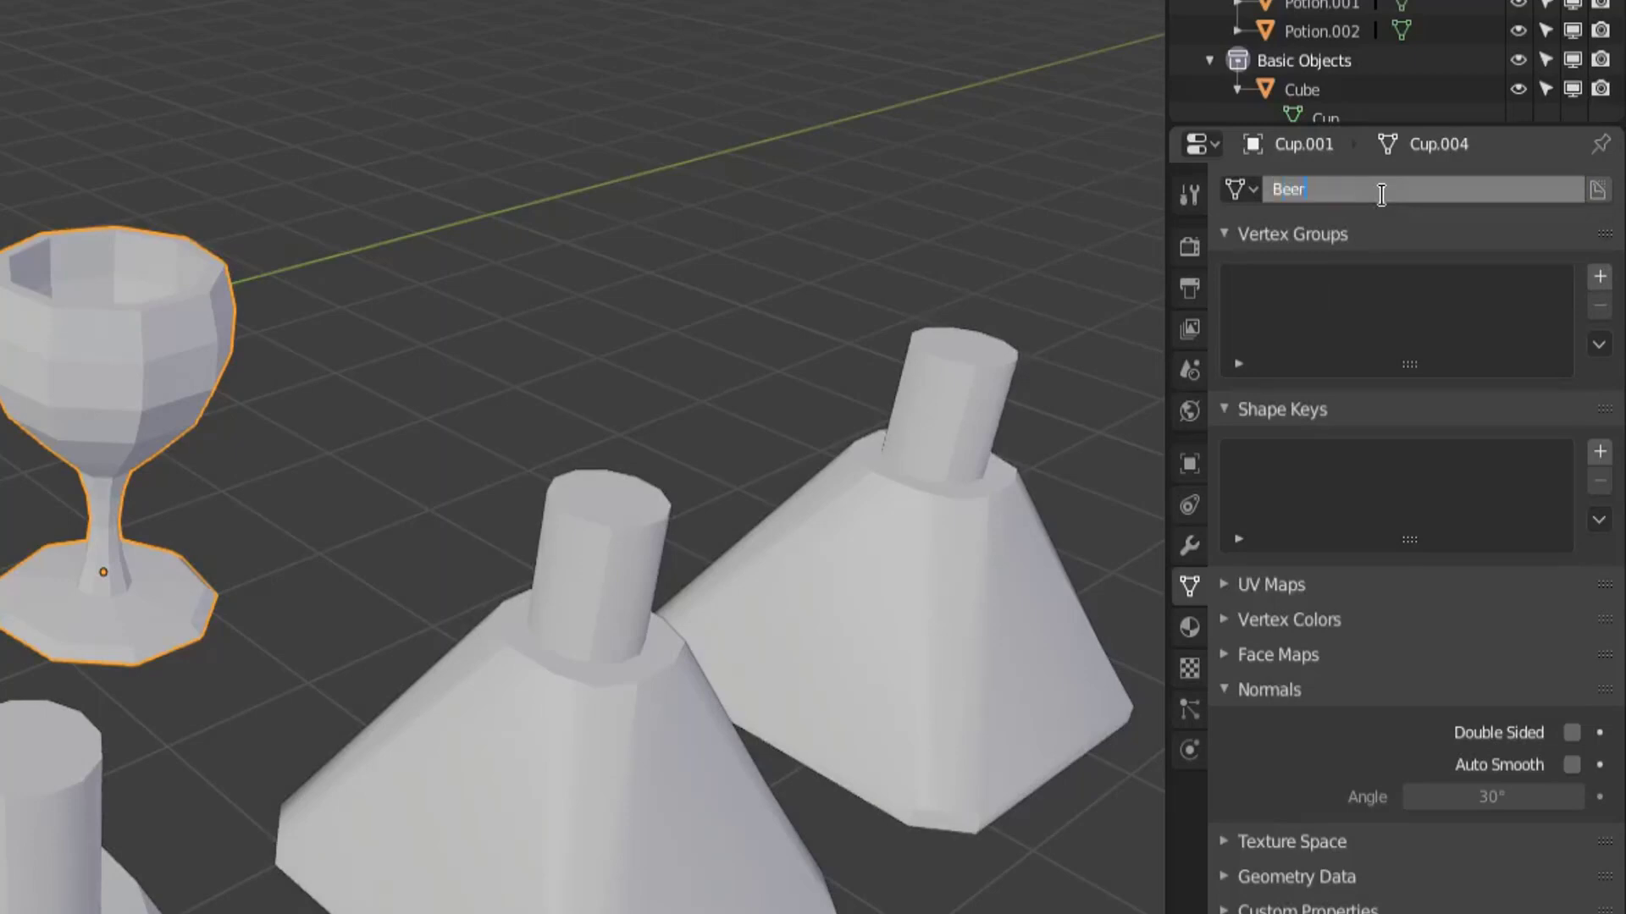
text( Cup)
key(Return)
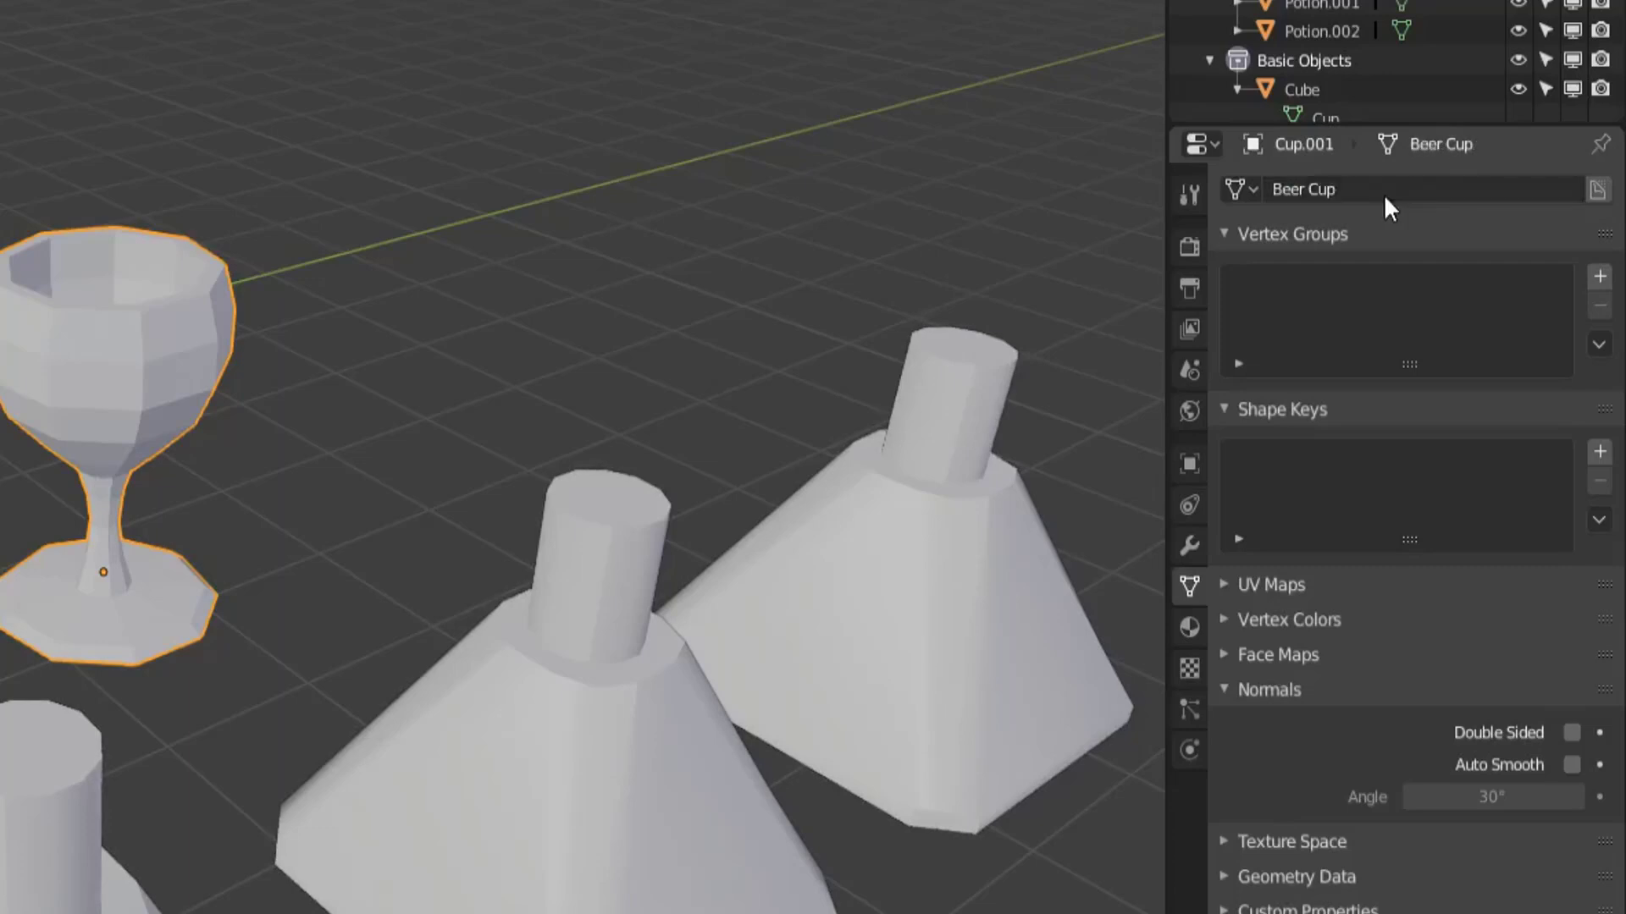
Step: In Edit Mode, extrude the goblet's rim edge loop straight up along Z
key(Tab)
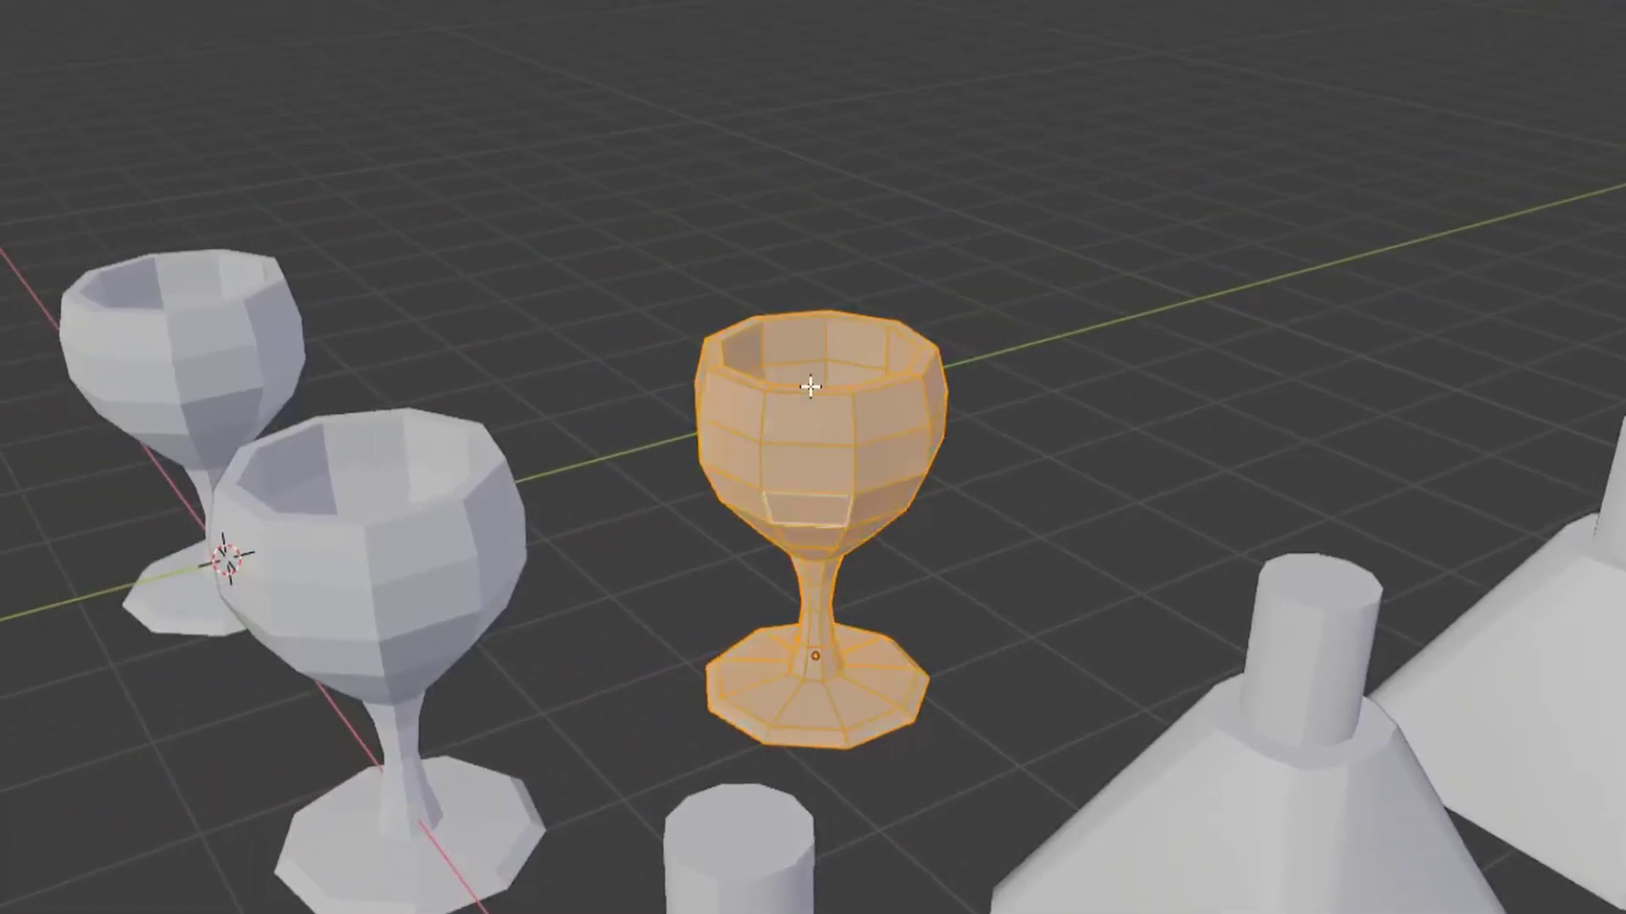
middle_drag(896, 399, 929, 424)
alt+click(923, 393)
key(e)
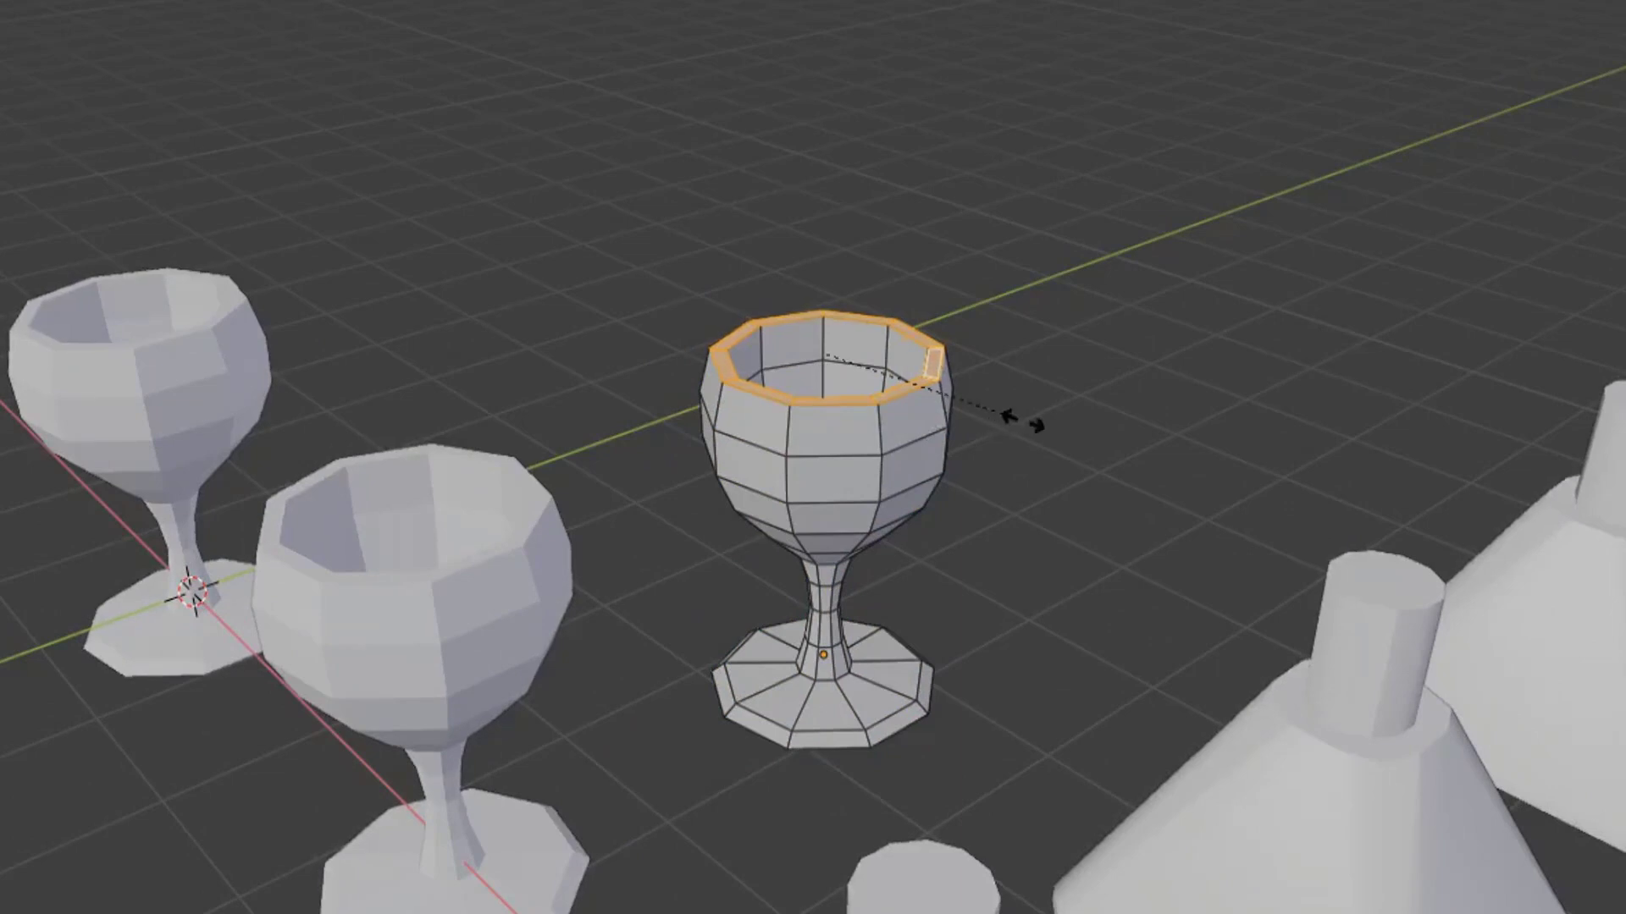
key(z)
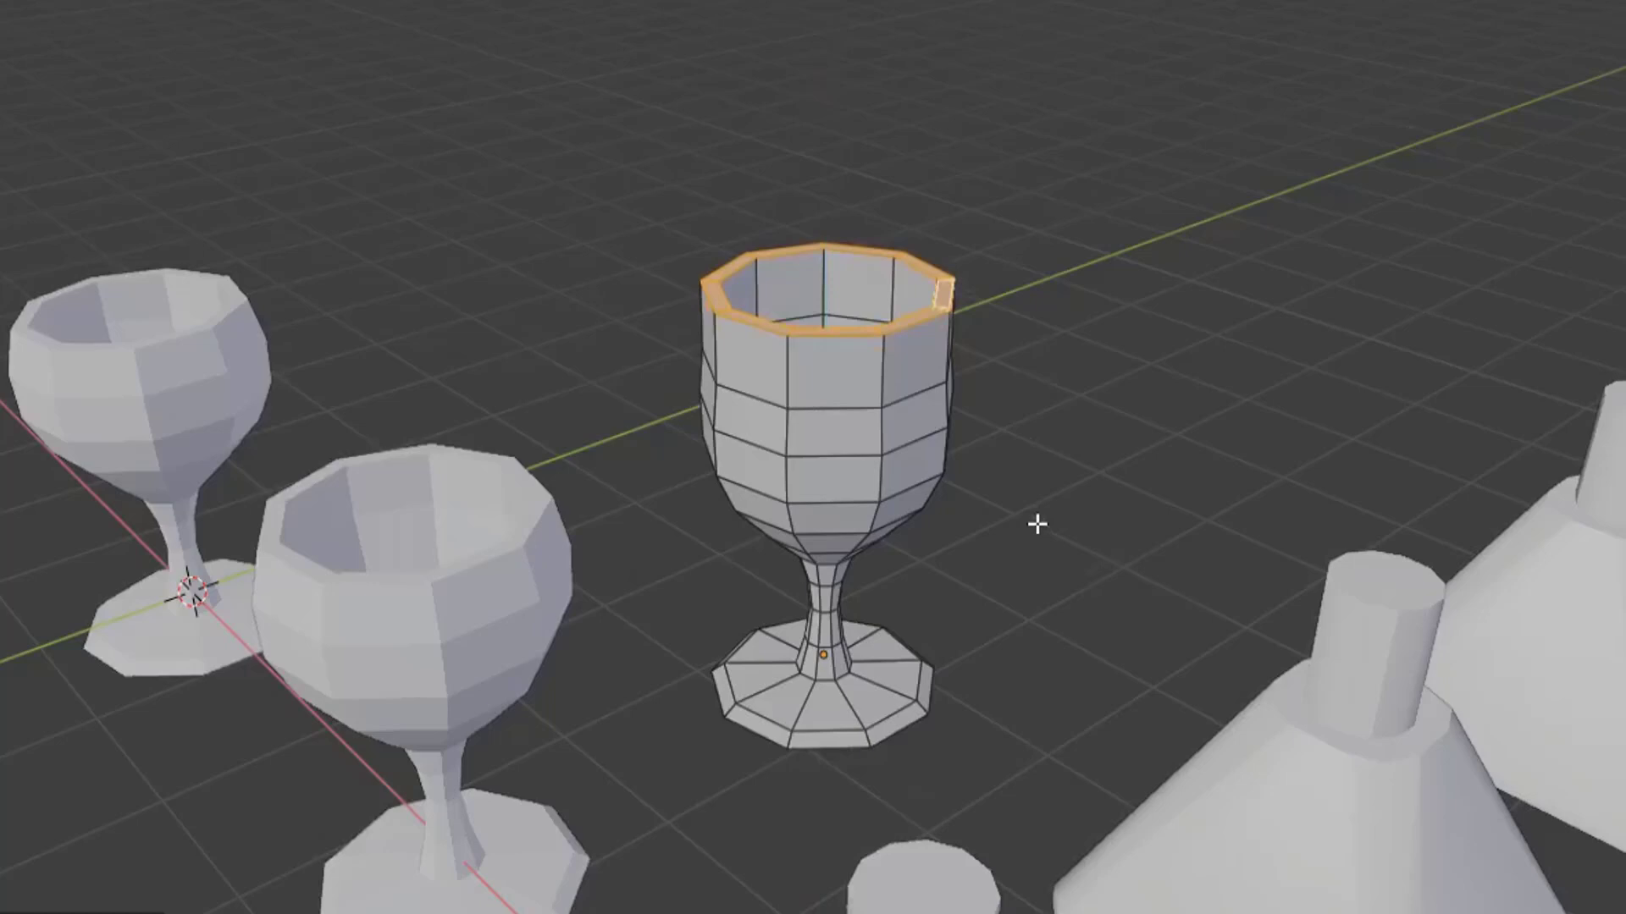
key(Tab)
Step: Scale the raised rim loop to resize the opening, then return to Object Mode
middle_drag(1037, 525, 773, 544)
key(Tab)
key(s)
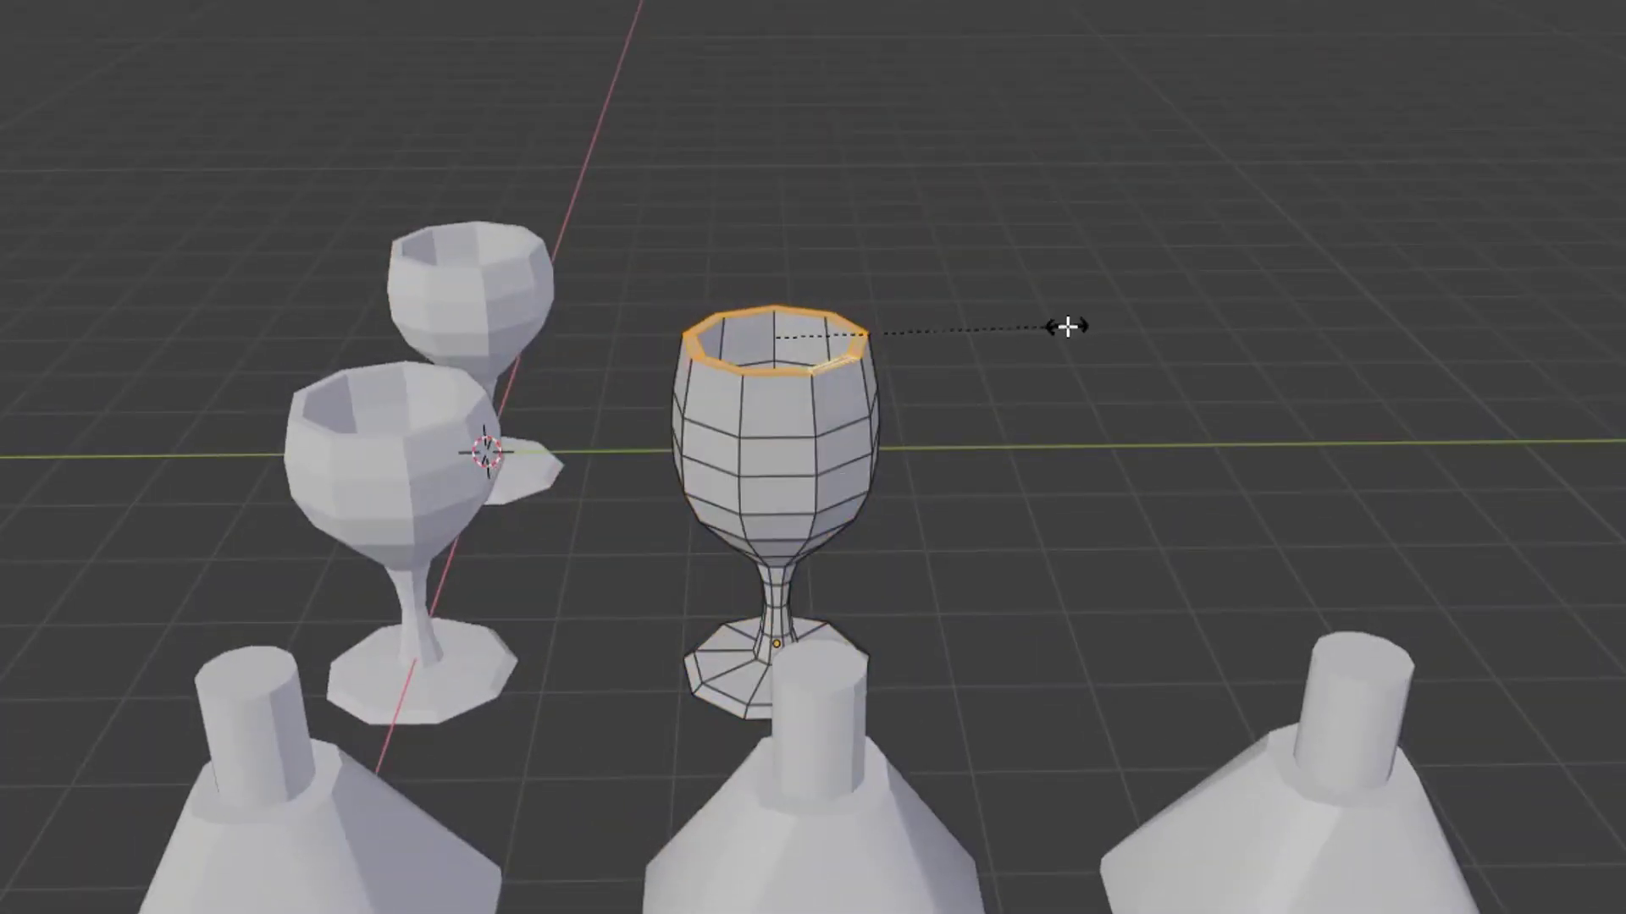
click(1067, 327)
middle_drag(1067, 327, 1045, 557)
key(Tab)
scroll(1045, 557, down, 4)
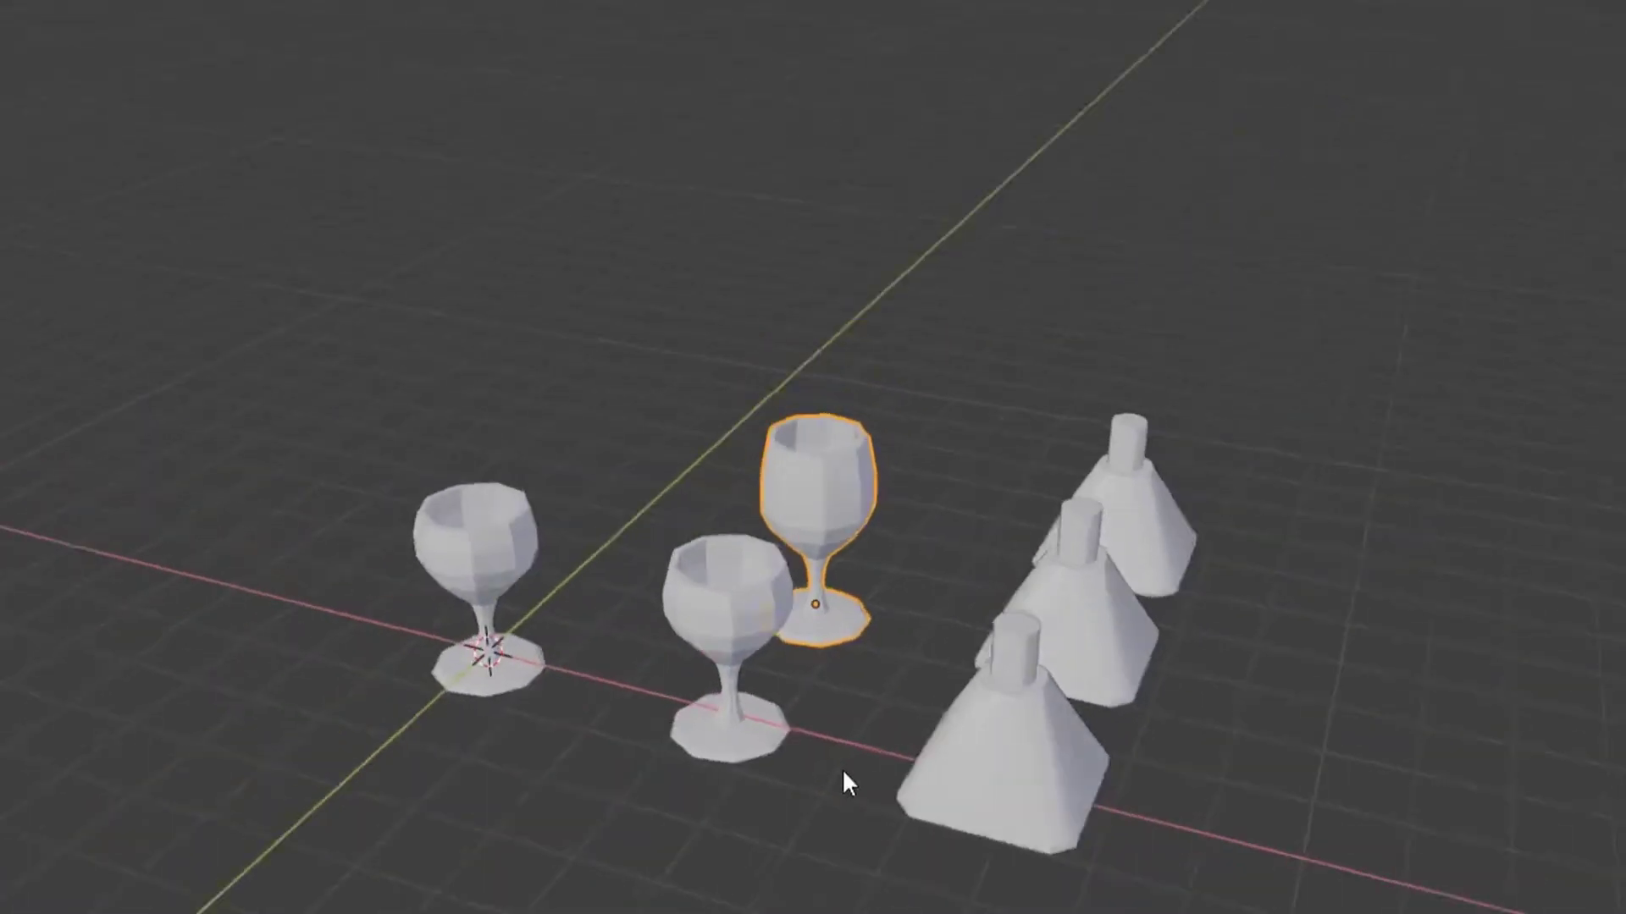
middle_drag(843, 772, 720, 727)
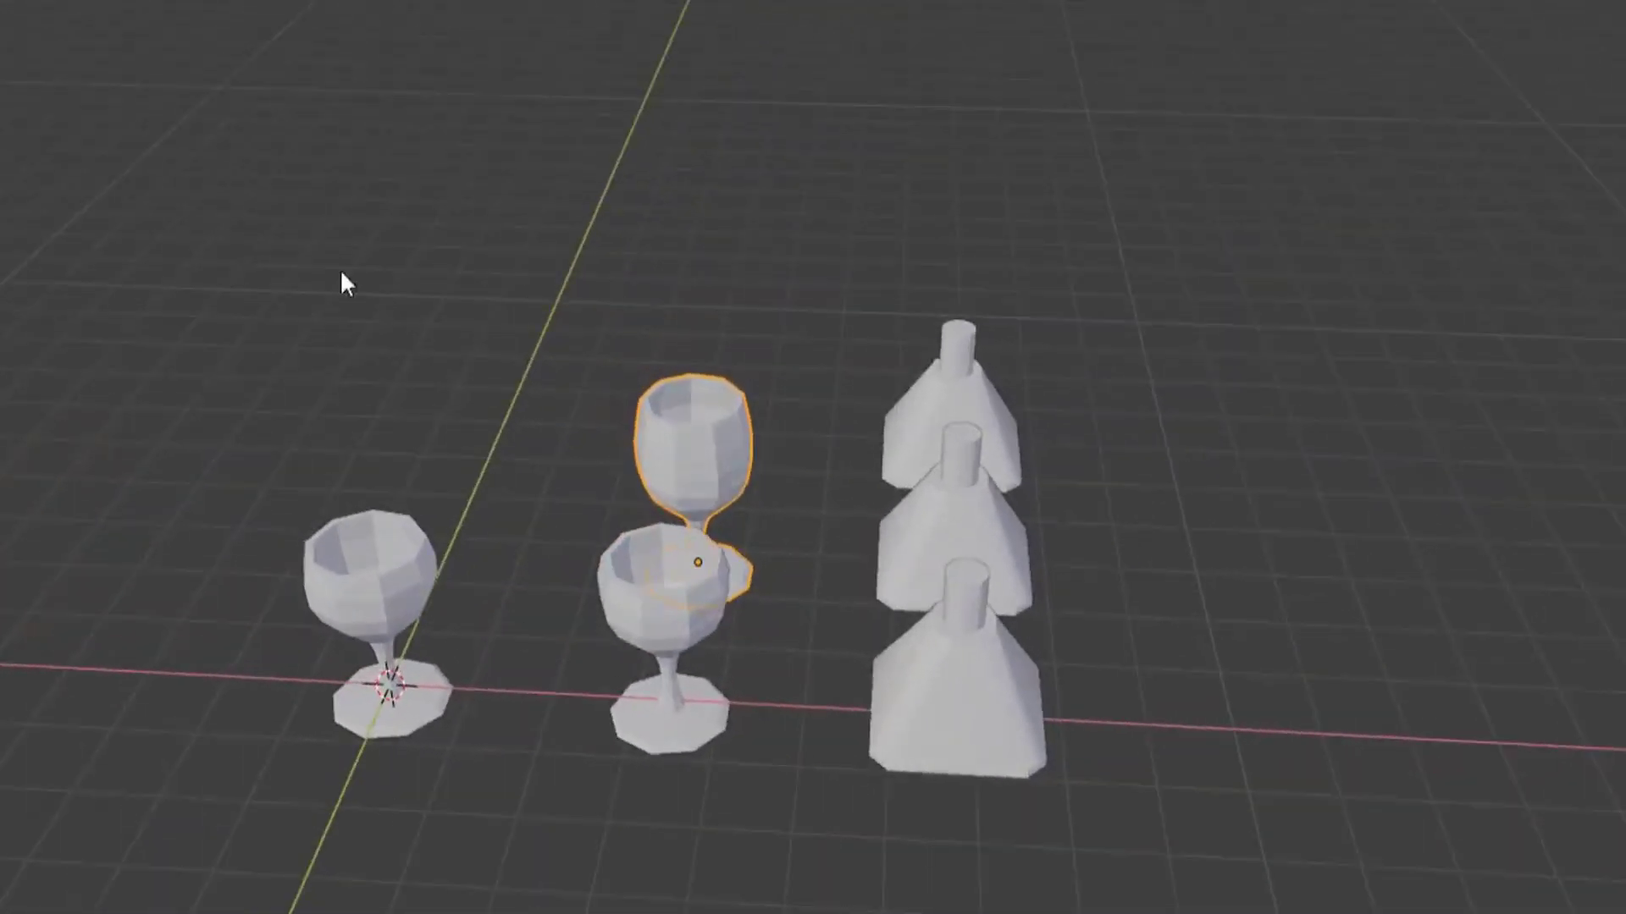
middle_drag(751, 500, 820, 466)
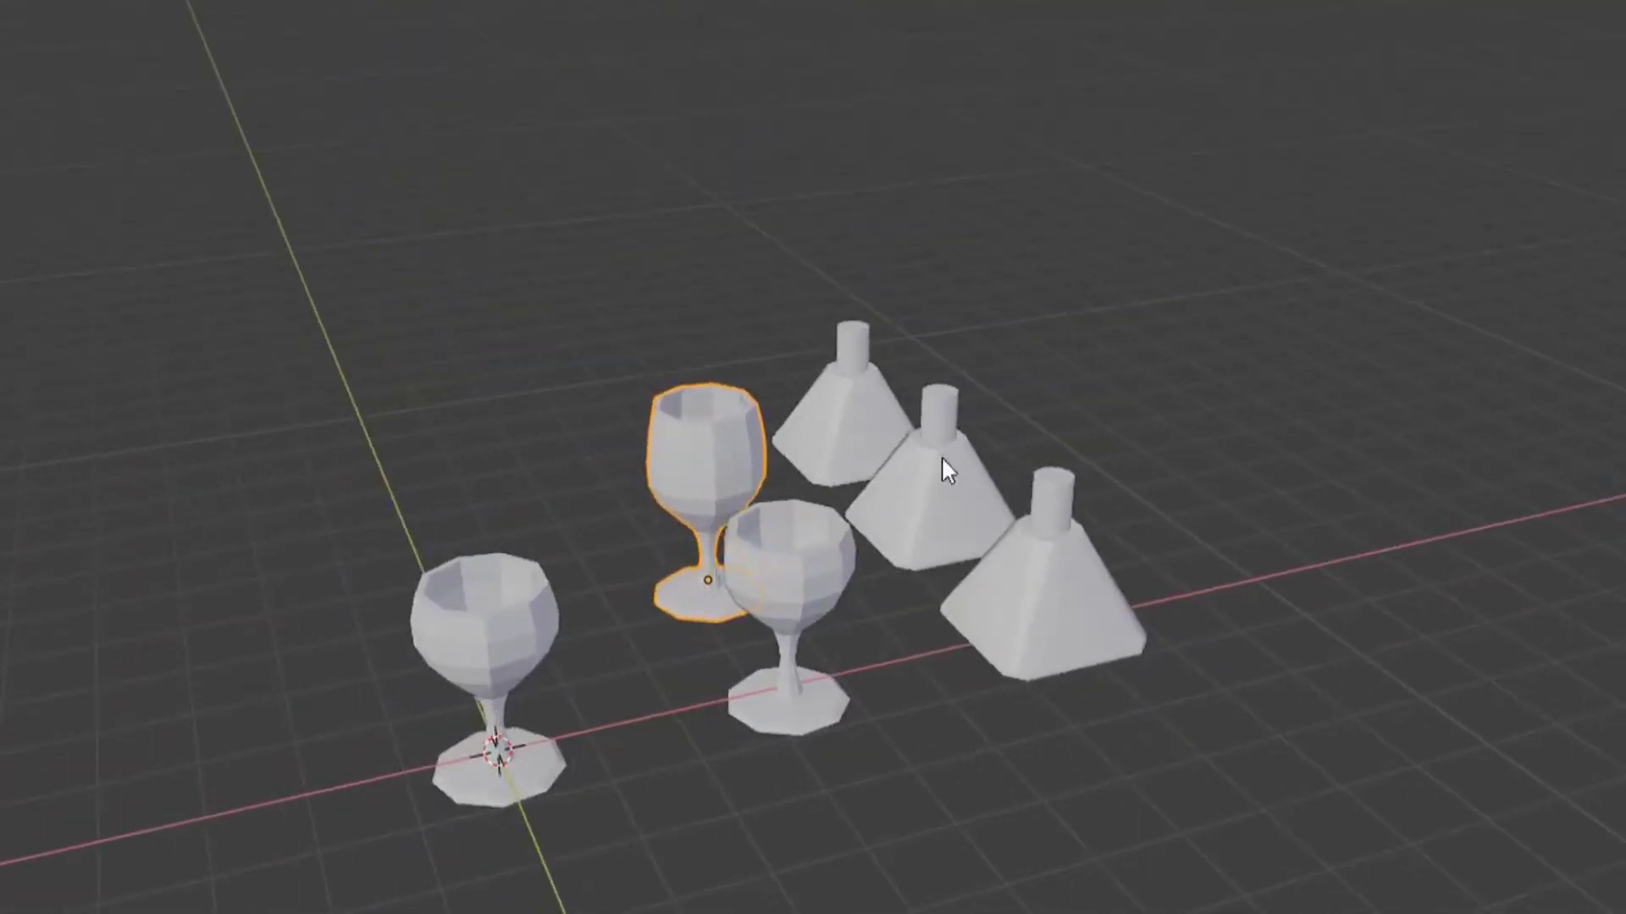
scroll(729, 593, down, 3)
middle_drag(729, 592, 704, 596)
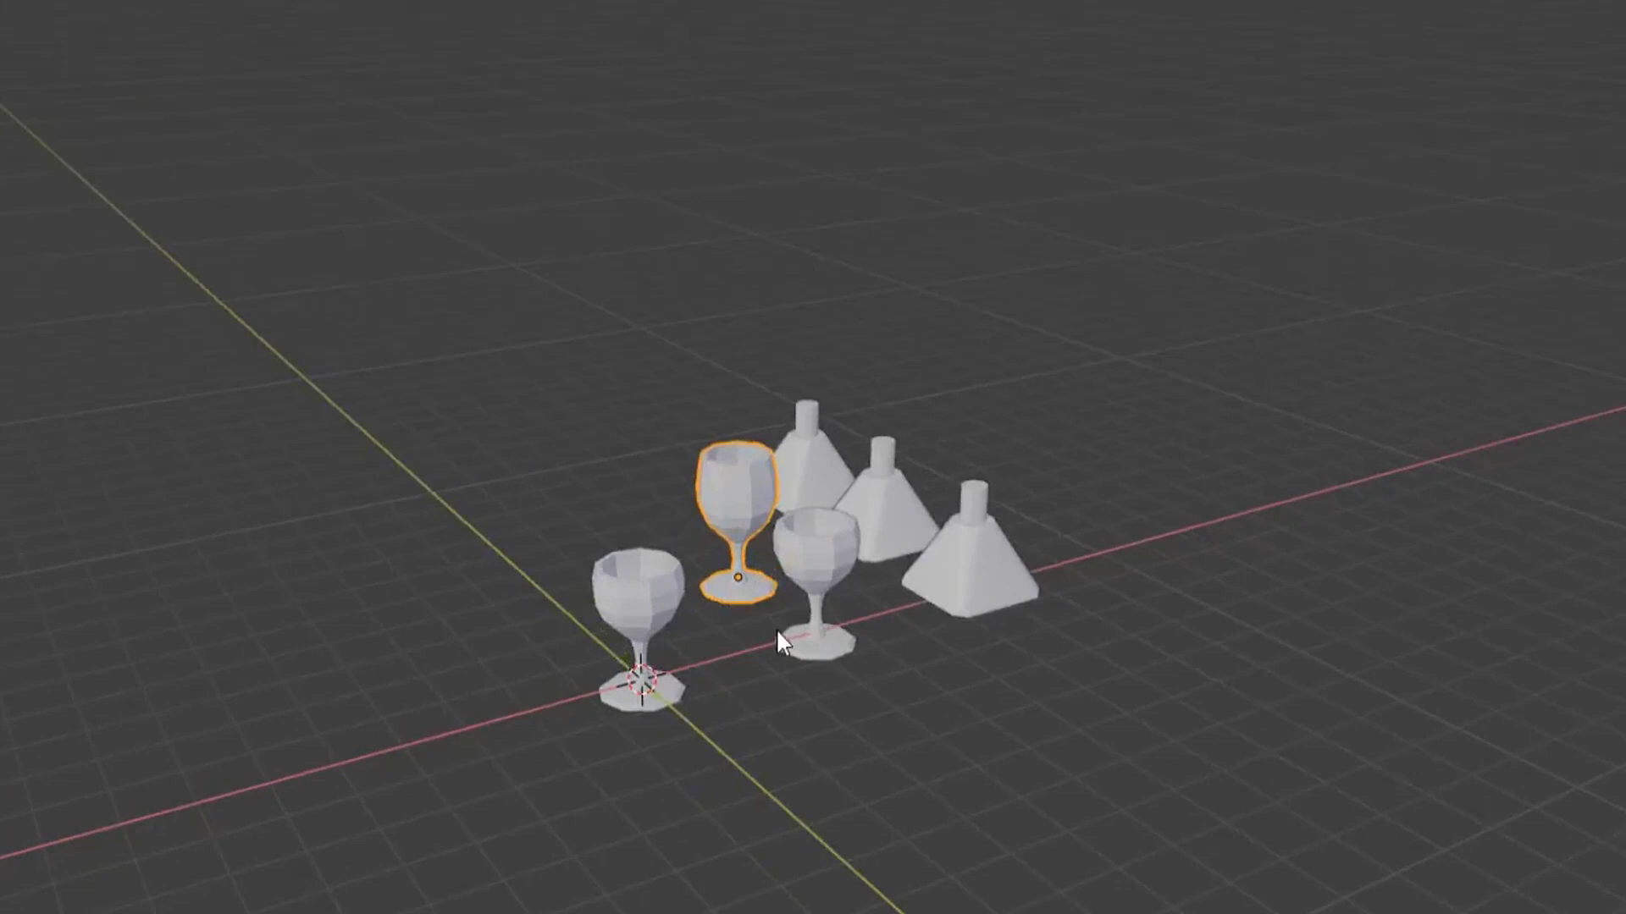
middle_drag(1042, 592, 823, 642)
scroll(795, 631, up, 2)
click(835, 647)
scroll(789, 674, up, 3)
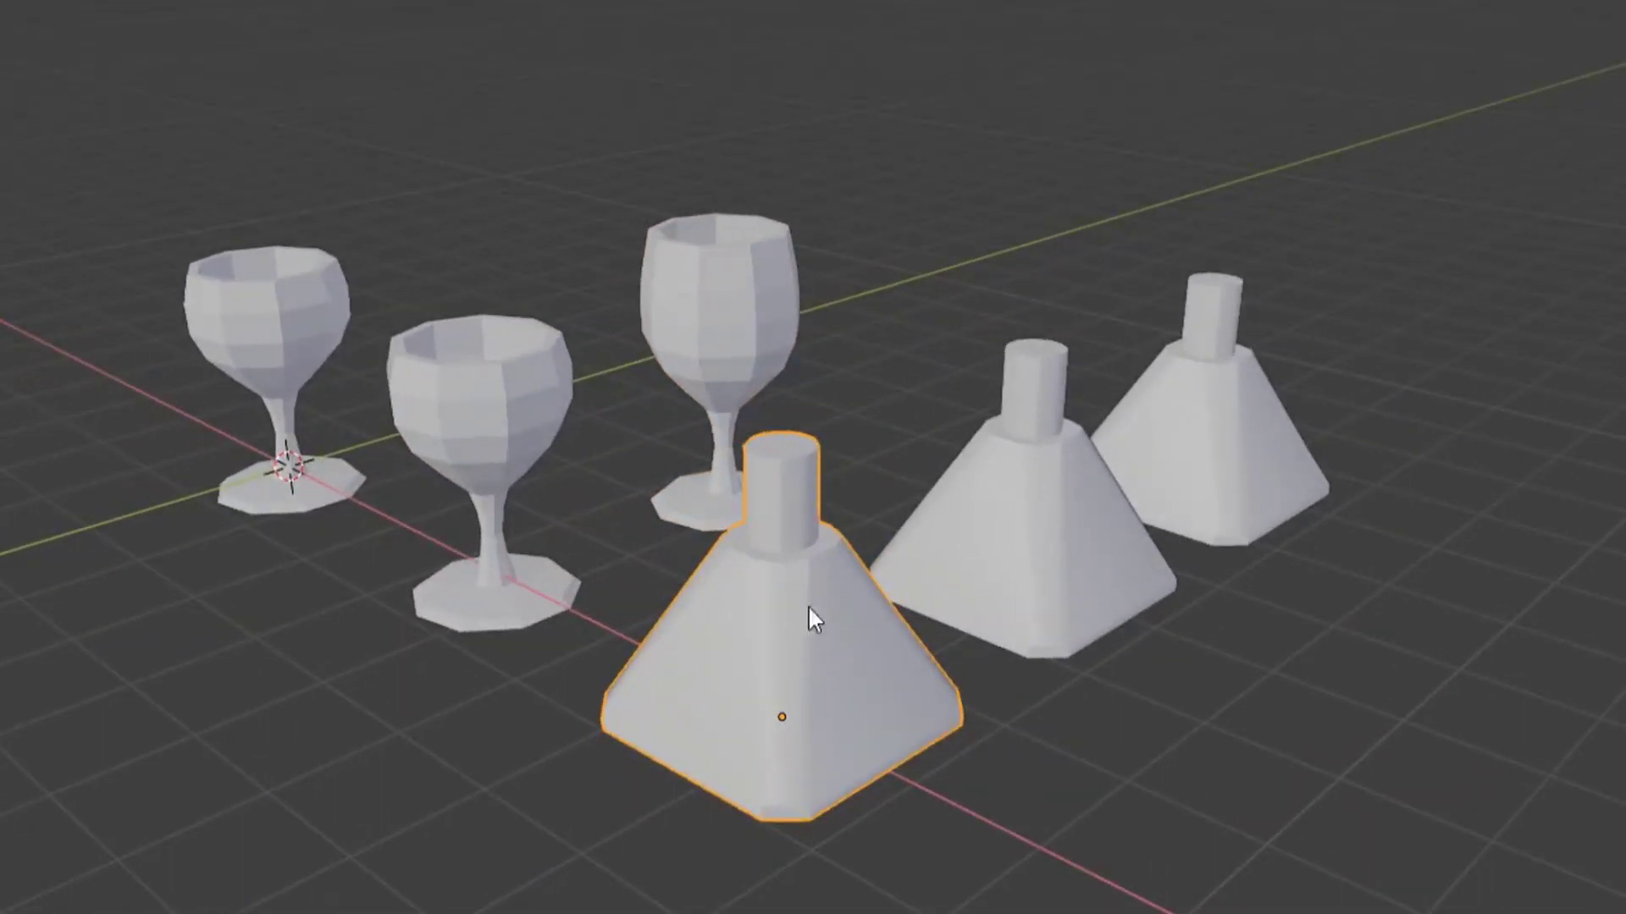
Step: Rotate the front and middle cones so they tip over
key(s)
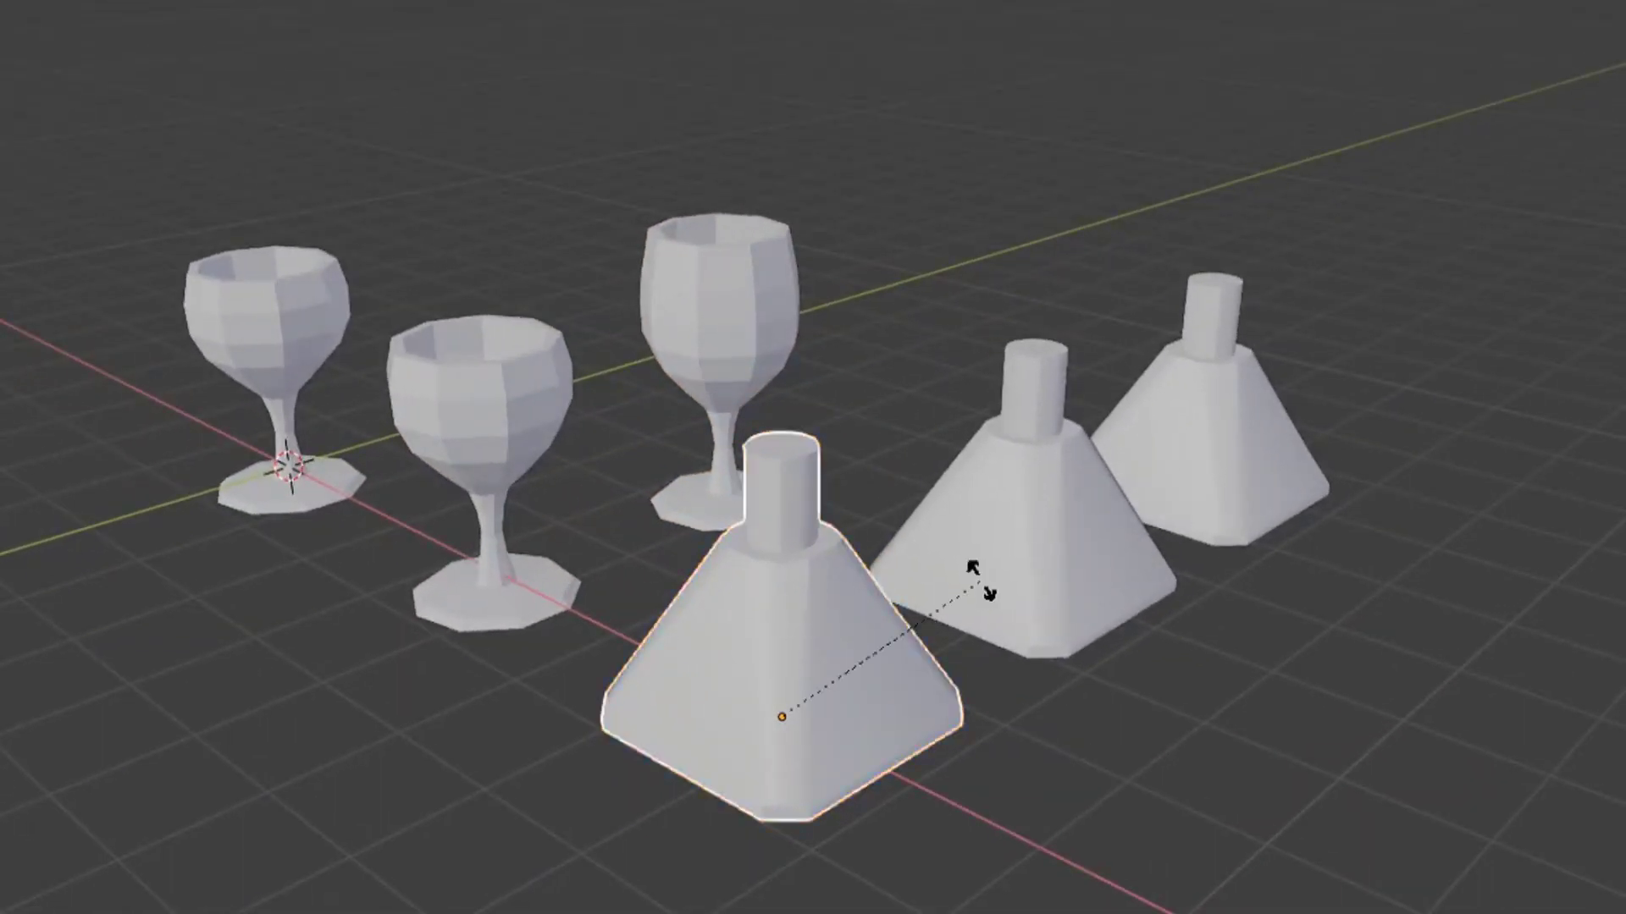
key(Escape)
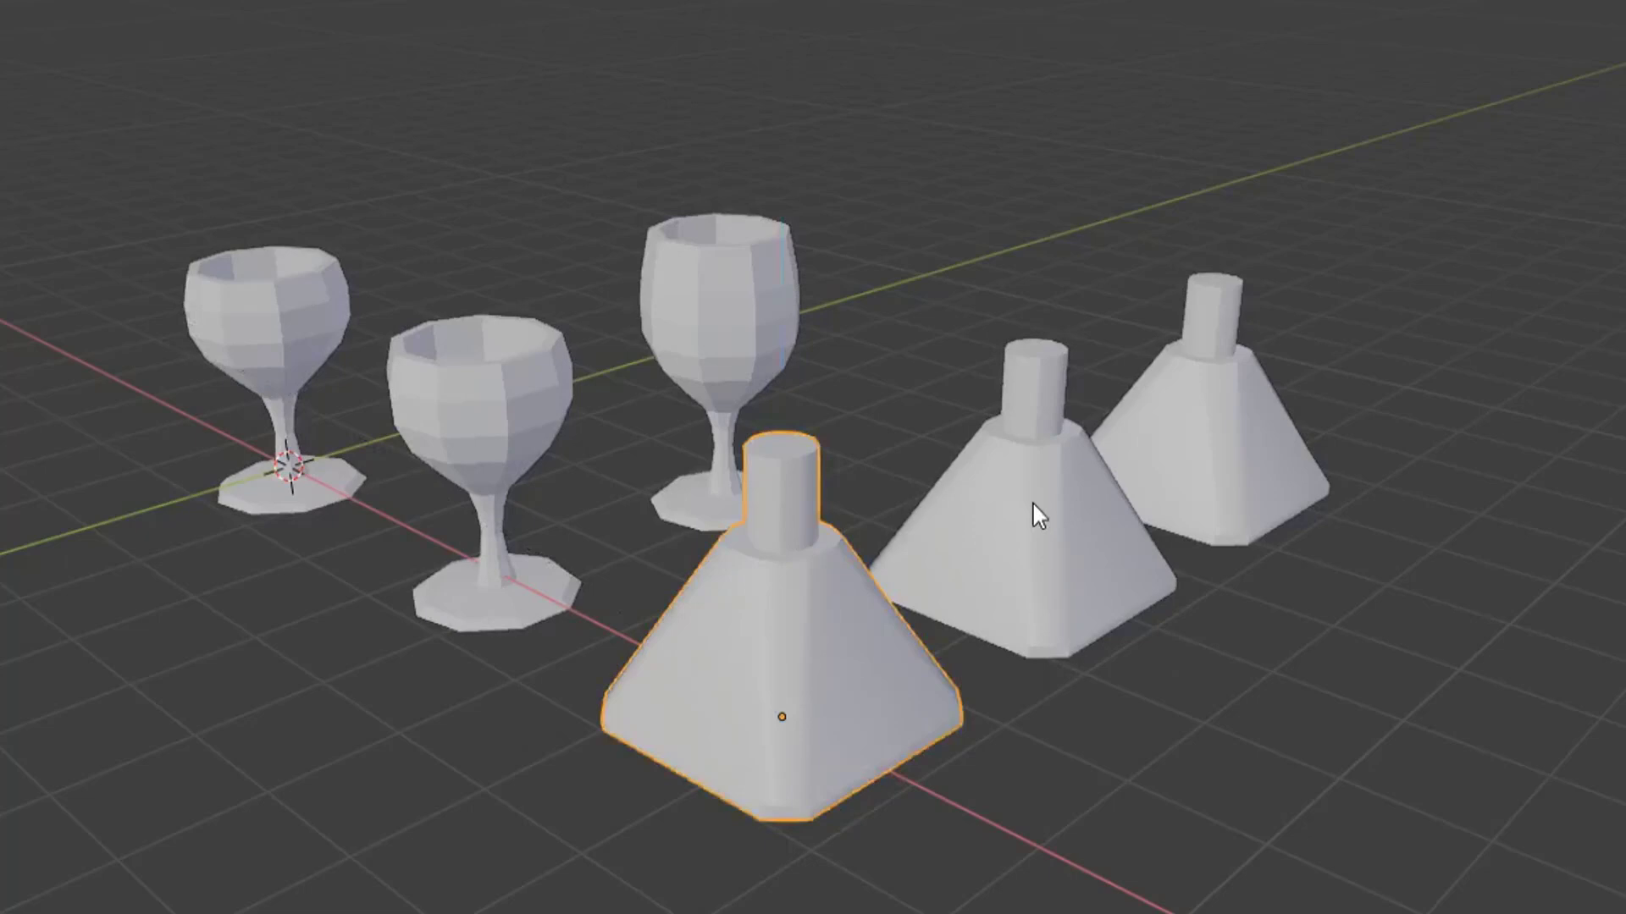
key(s)
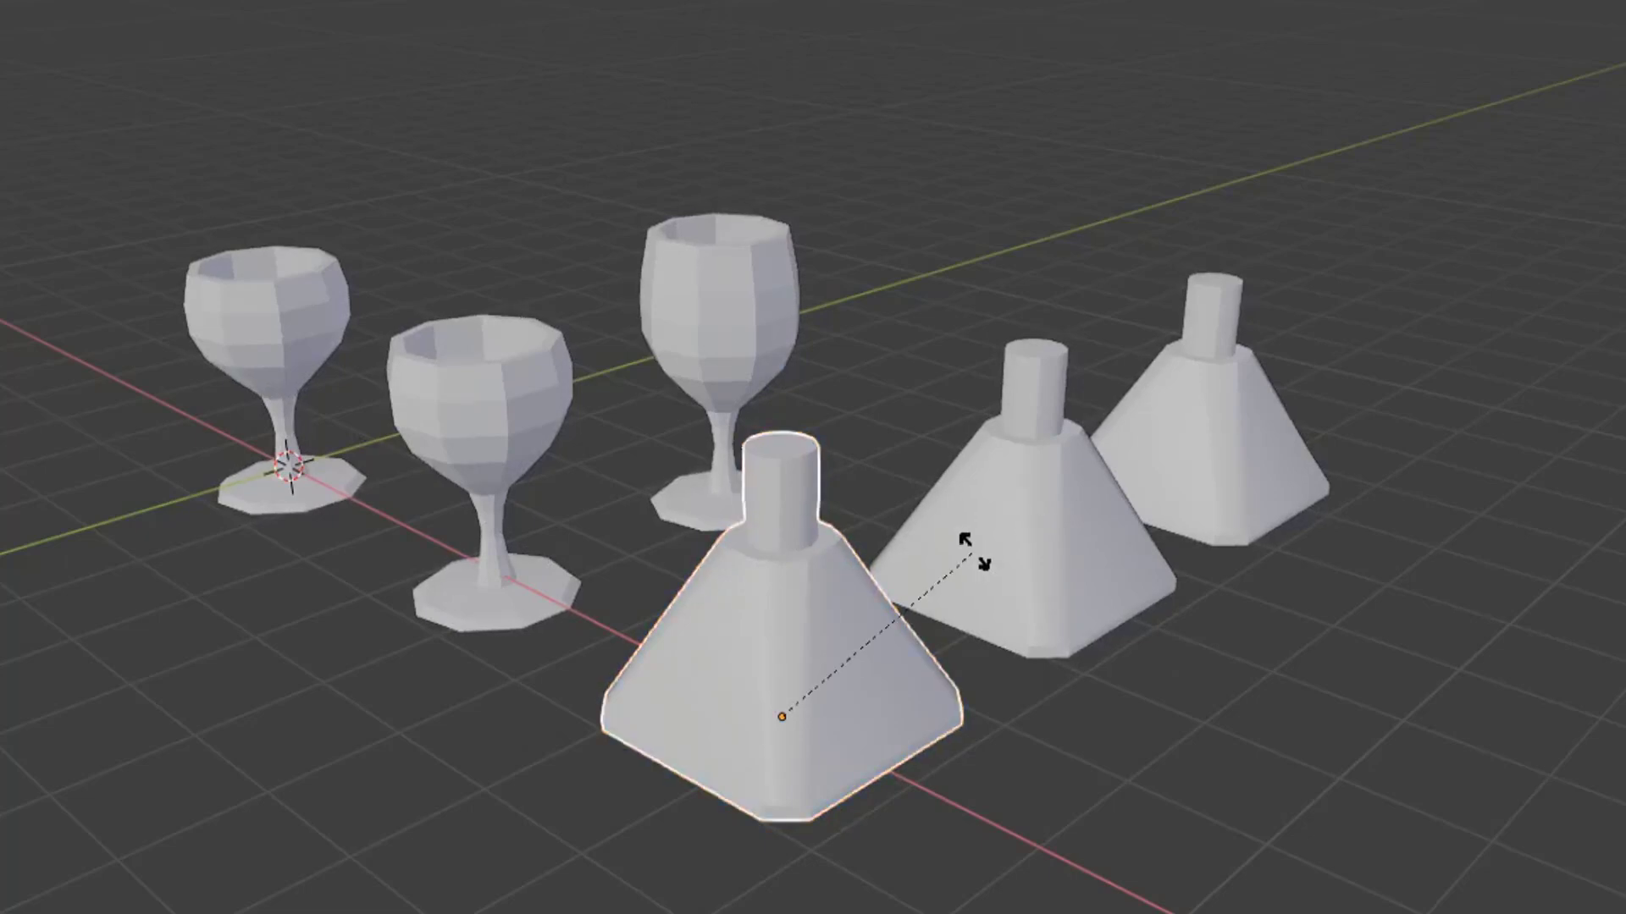
key(r)
click(711, 637)
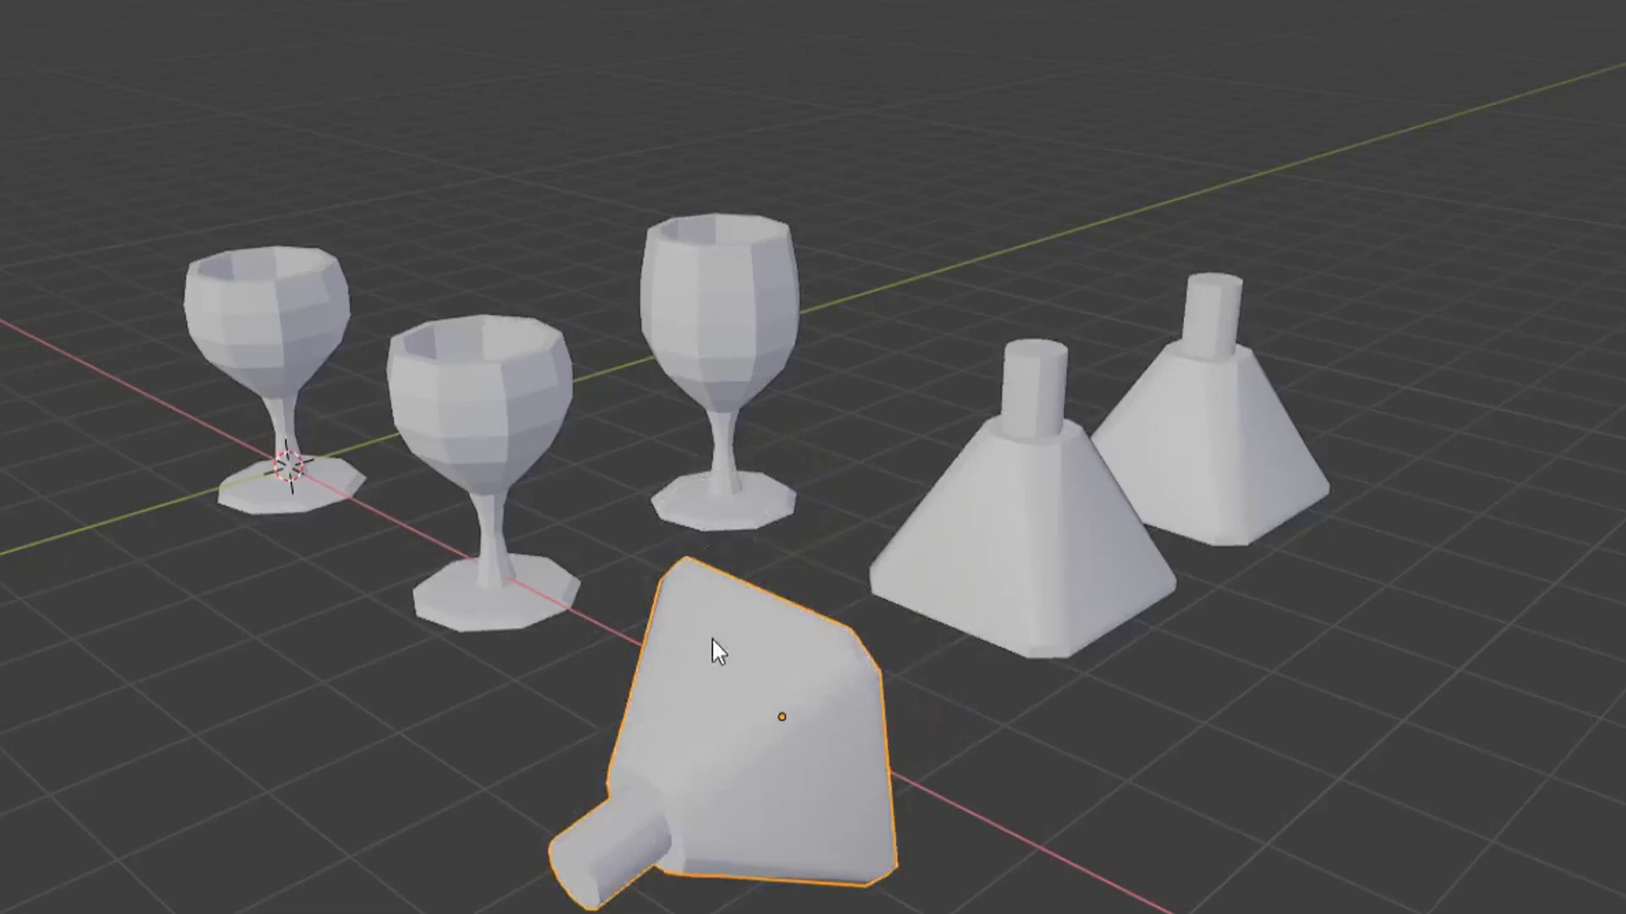
click(1060, 486)
middle_drag(1104, 532, 1317, 574)
key(s)
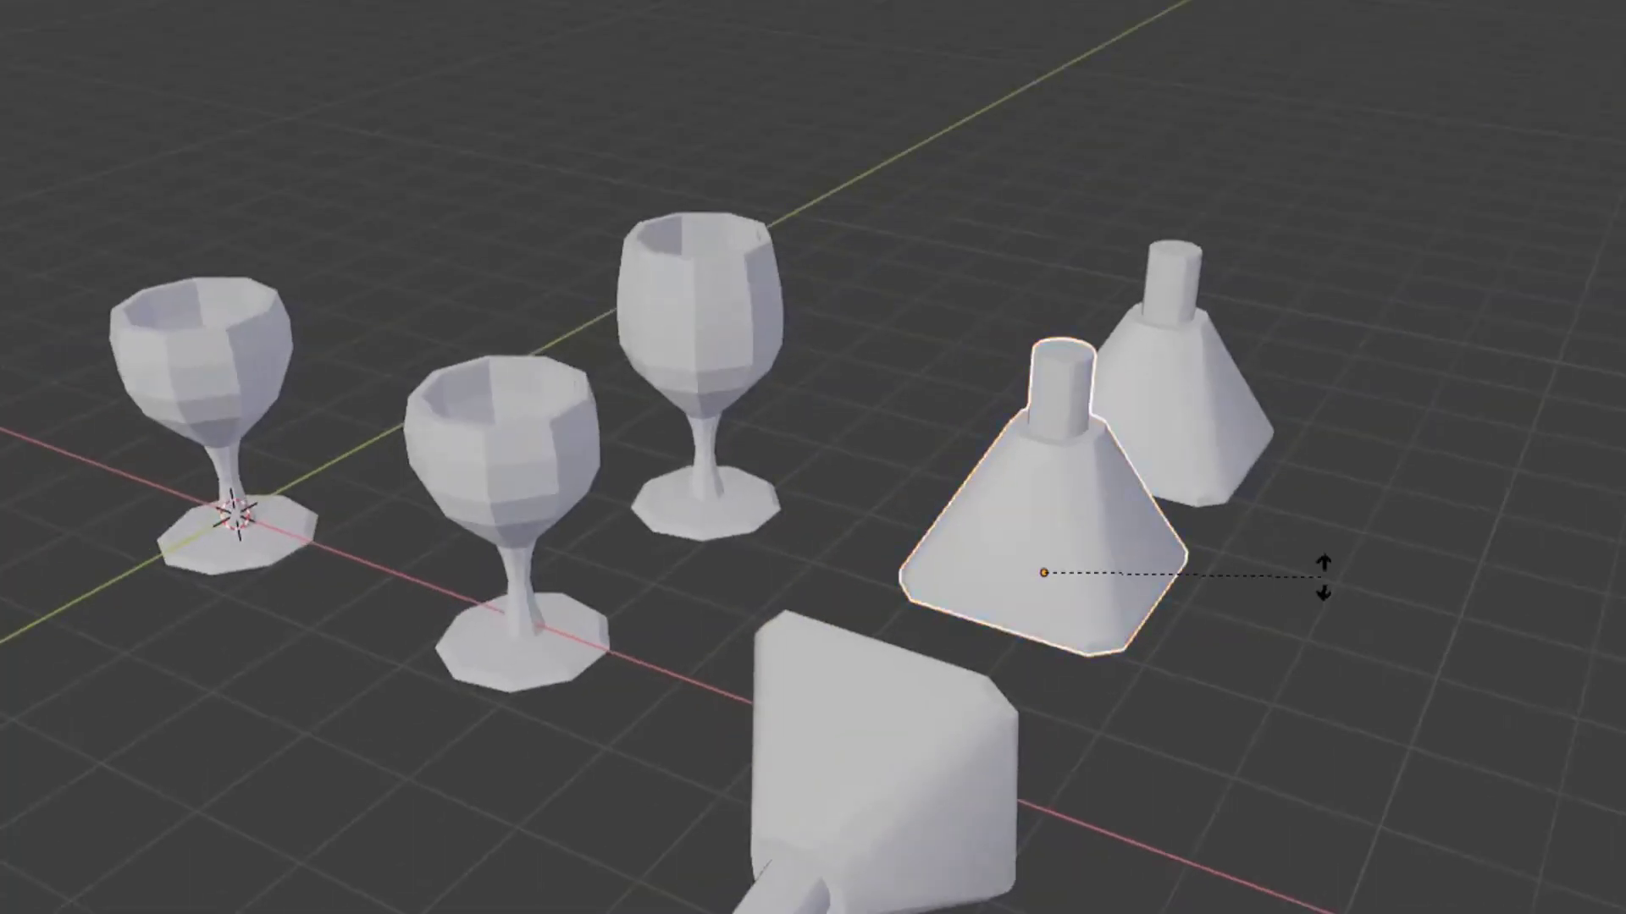
key(r)
click(1186, 410)
Step: Move the back cone further back in the scene
click(1180, 308)
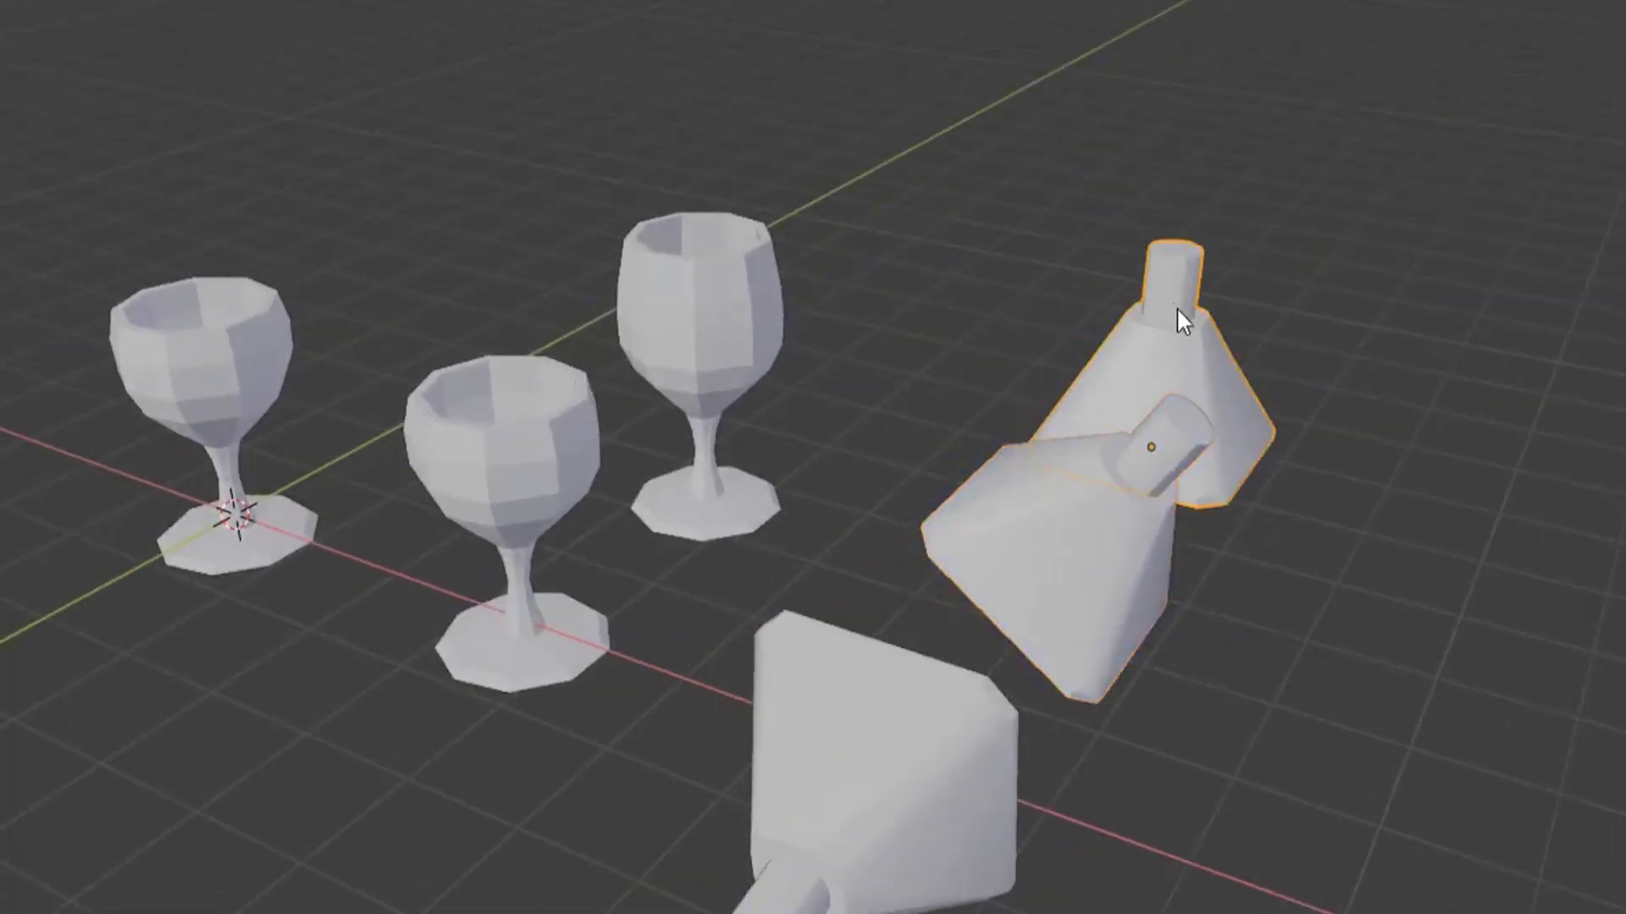
drag(1179, 309, 774, 34)
middle_drag(943, 435, 804, 409)
Step: Tilt the middle wine glass, then start rotating the upright wine glass
click(815, 461)
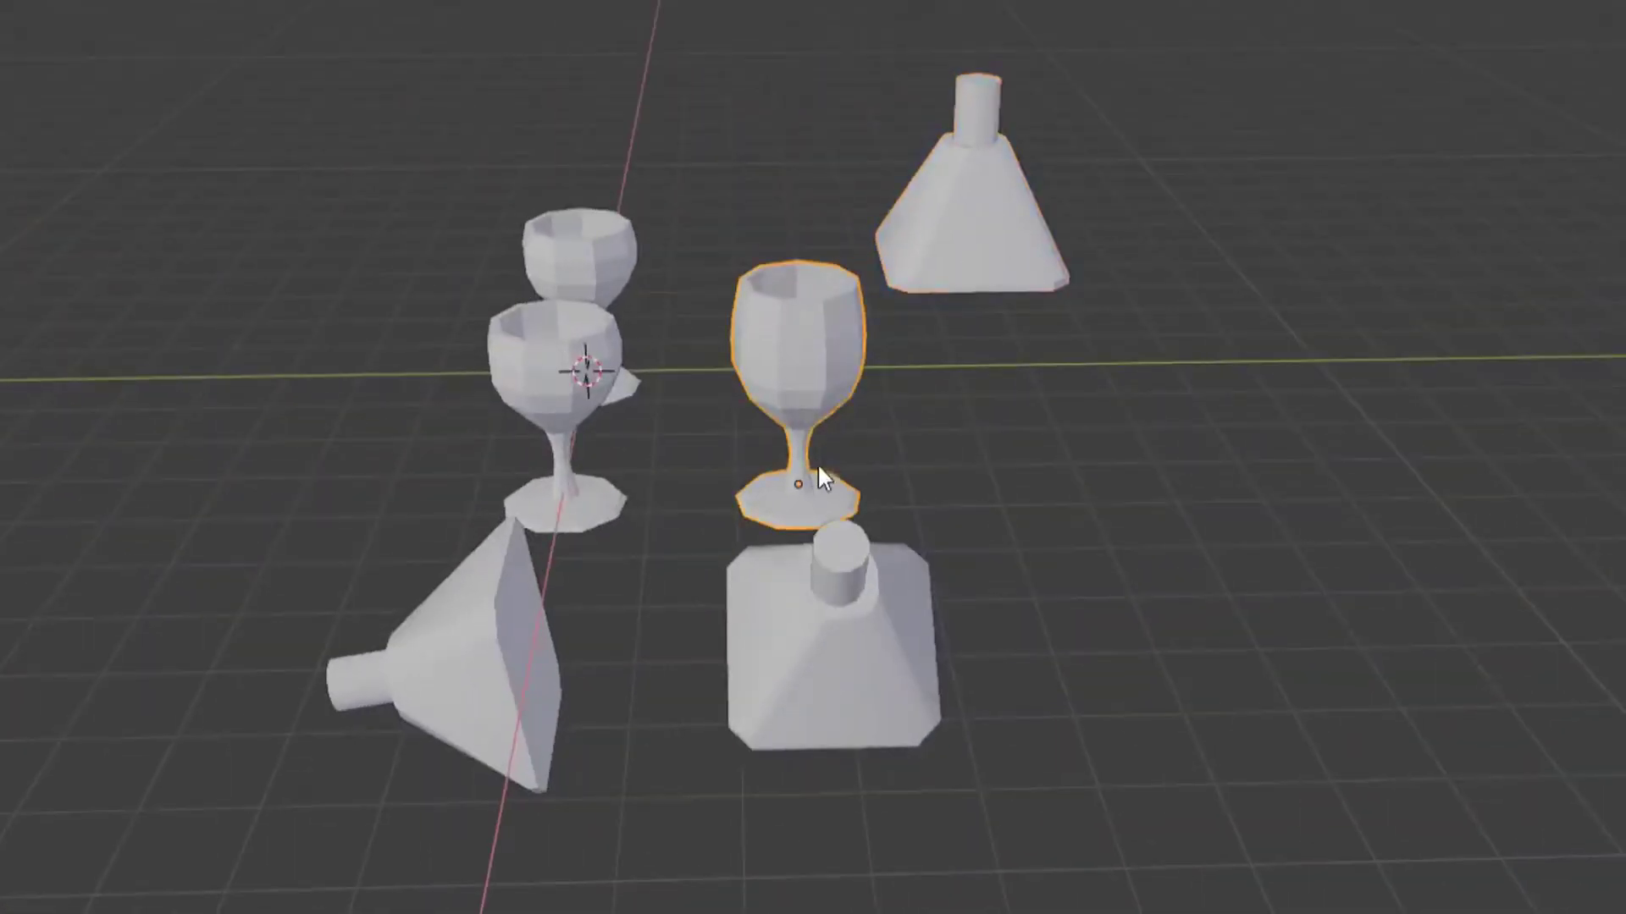
key(r)
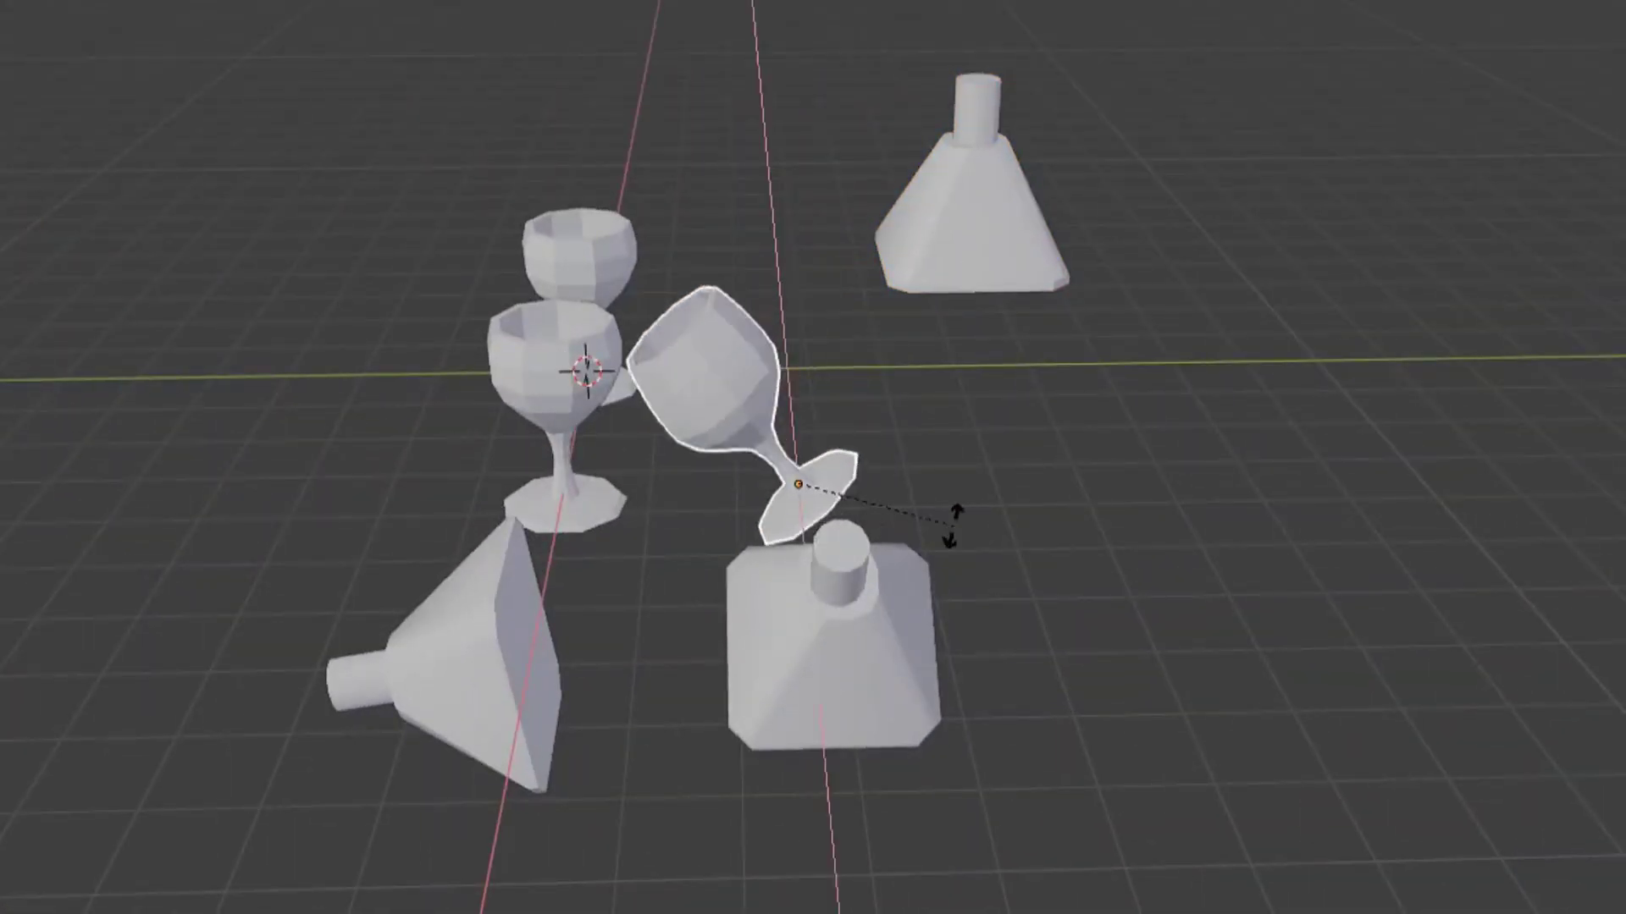
click(951, 529)
click(581, 430)
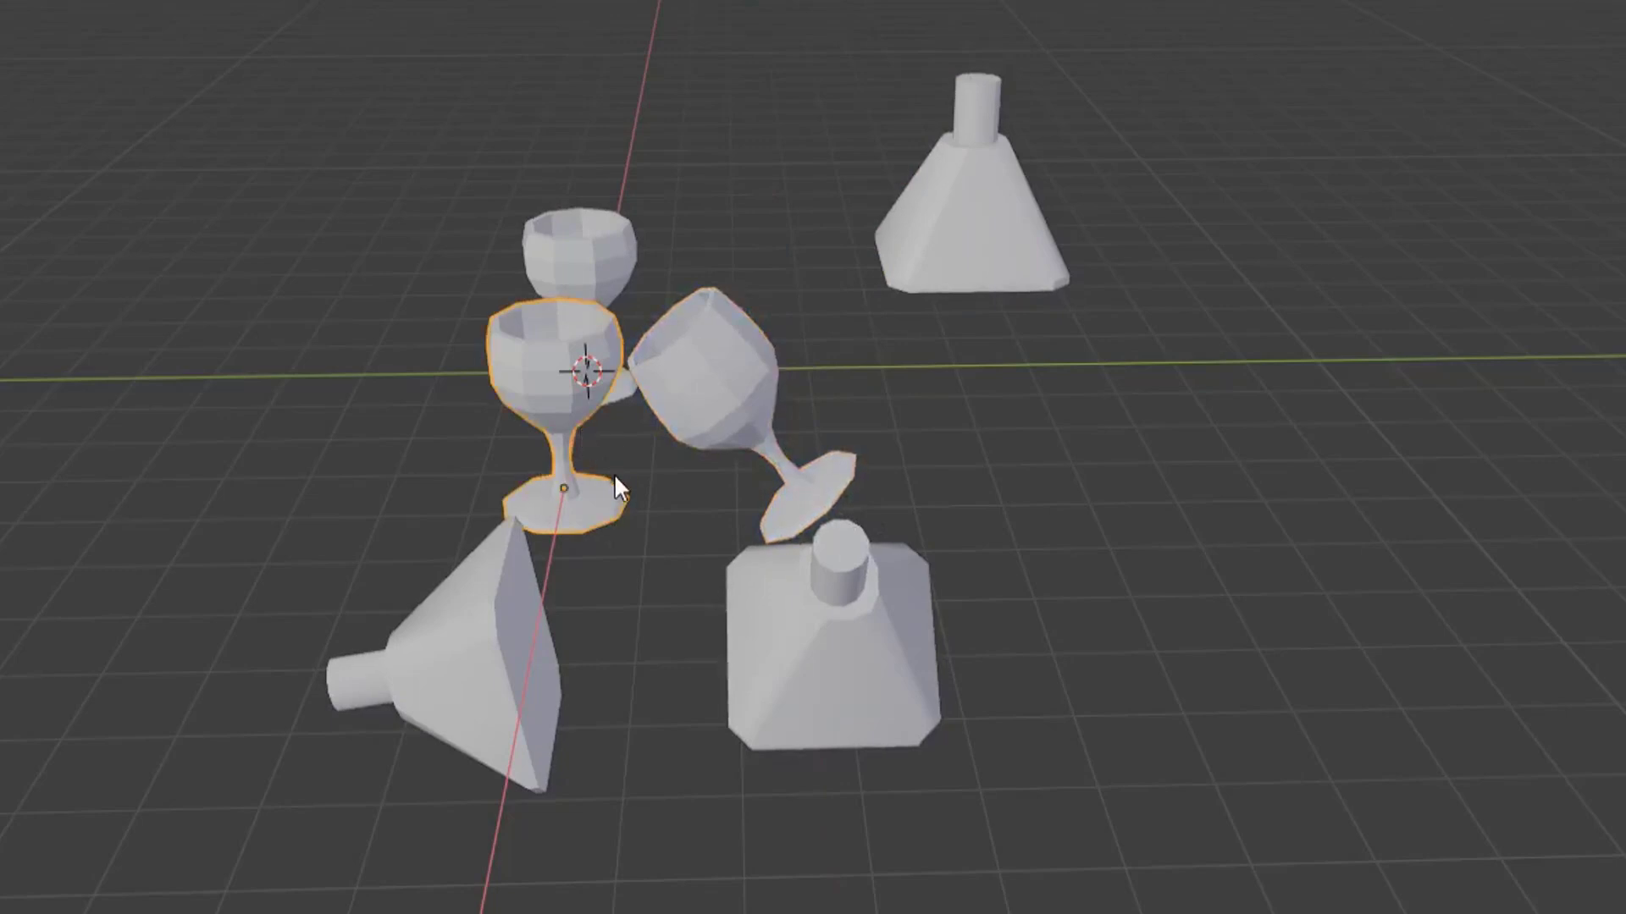
key(r)
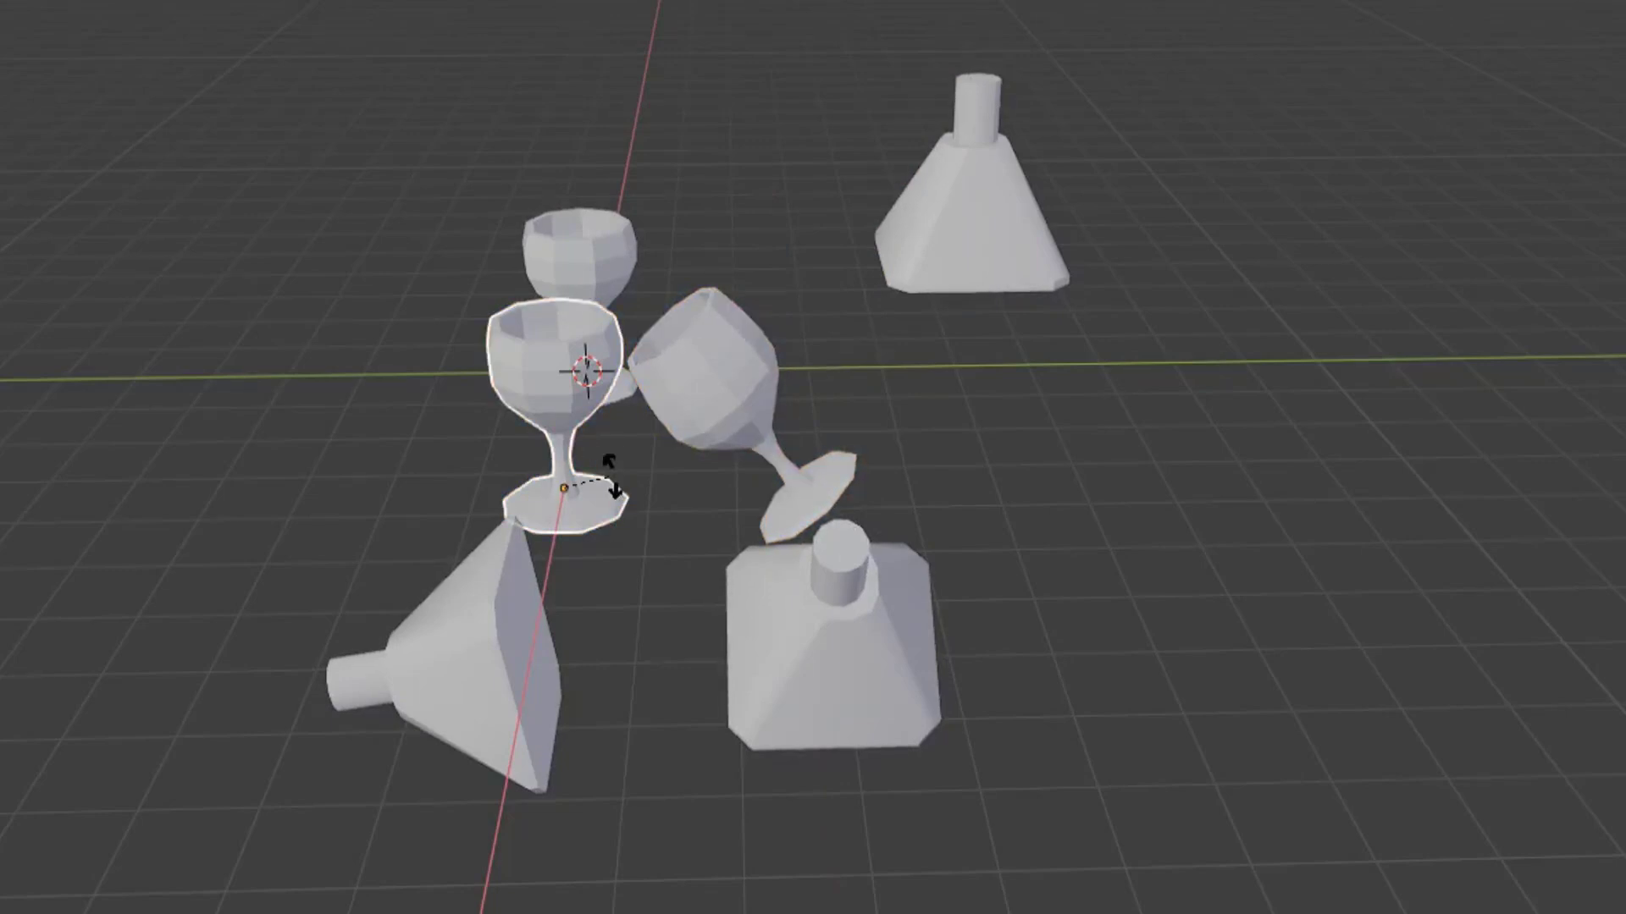
Step: Lay the upright wine glass on its side, then orbit in for a closer view
click(581, 529)
middle_drag(580, 529, 835, 713)
middle_drag(678, 773, 459, 774)
scroll(668, 730, up, 2)
scroll(708, 740, up, 2)
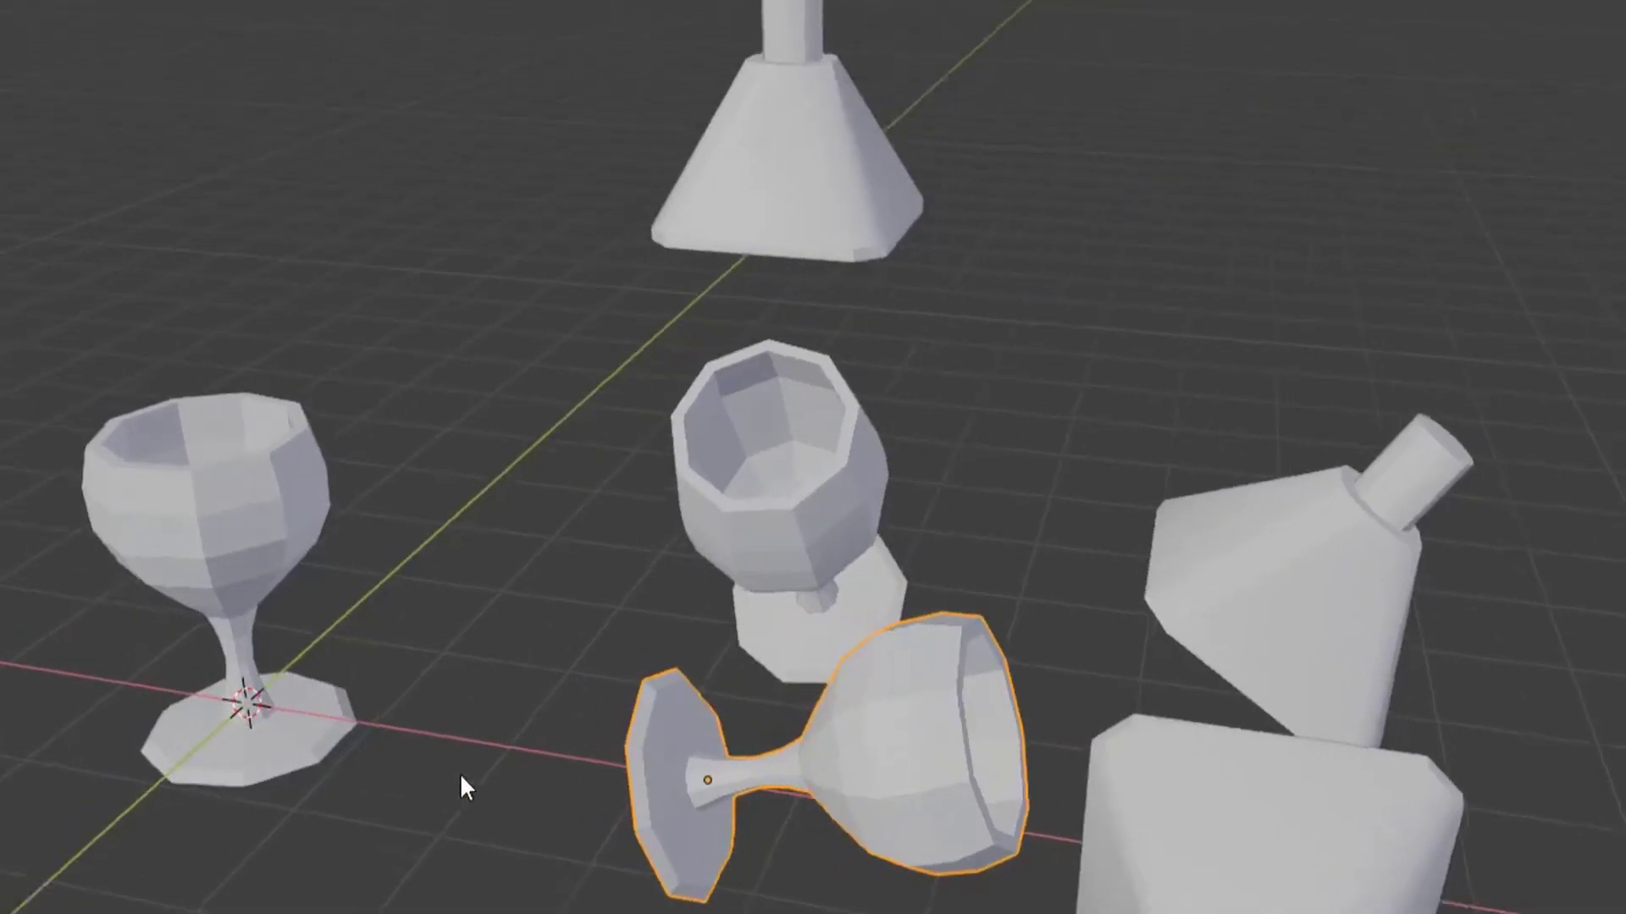
mouse_move(695, 699)
middle_down()
mouse_move(547, 738)
mouse_move(501, 769)
mouse_move(557, 729)
mouse_move(471, 734)
middle_up()
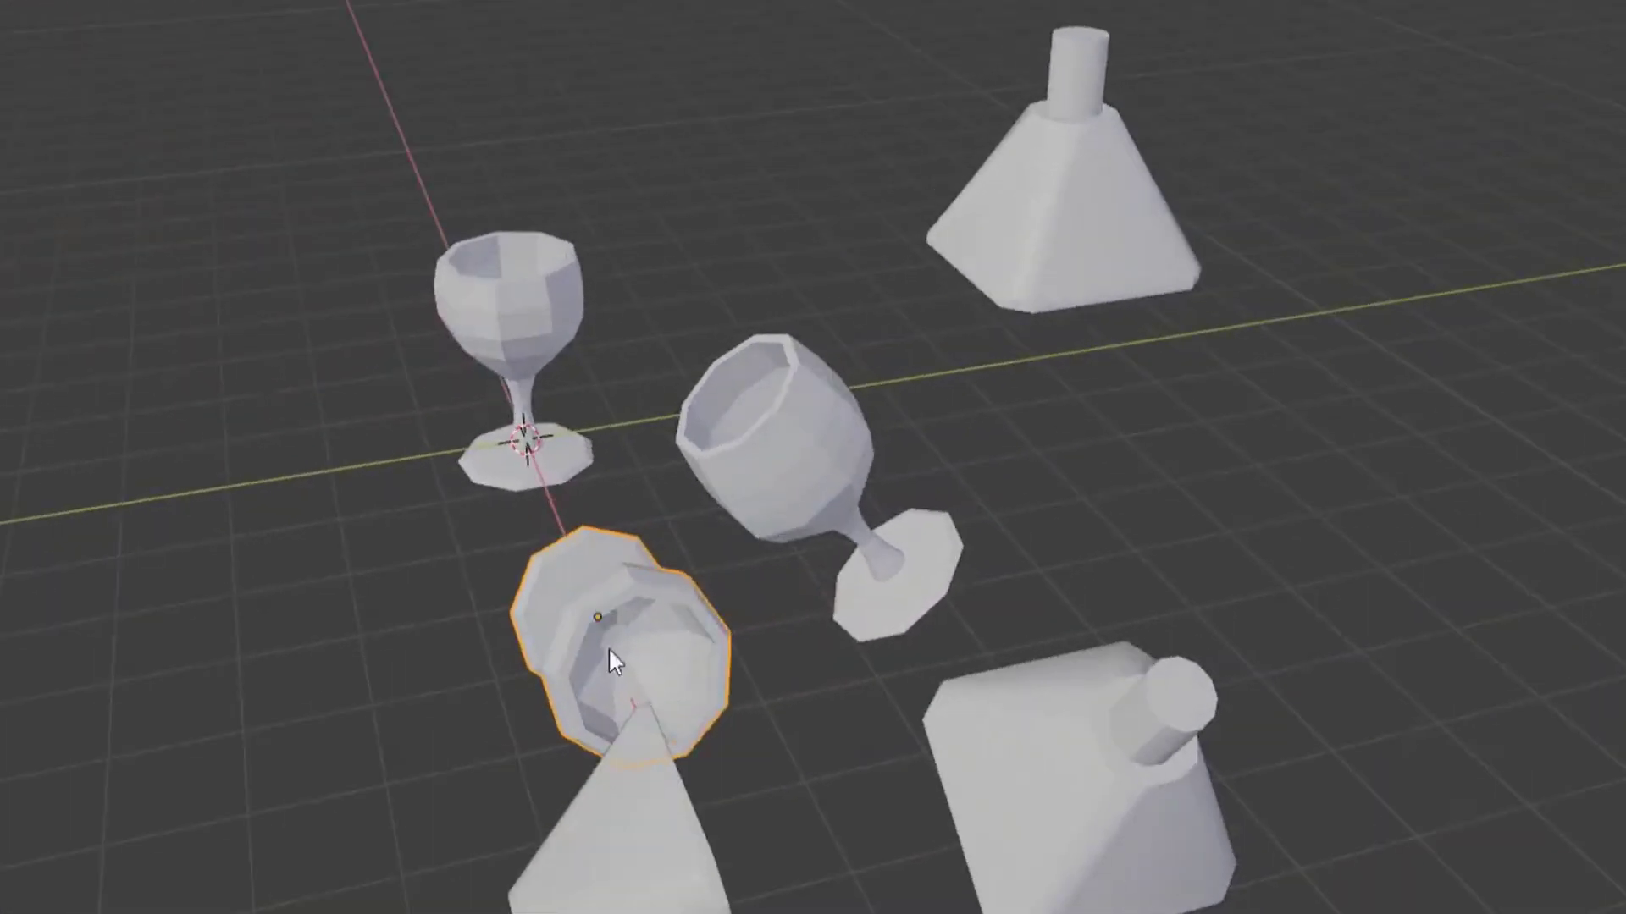
middle_drag(610, 652, 731, 650)
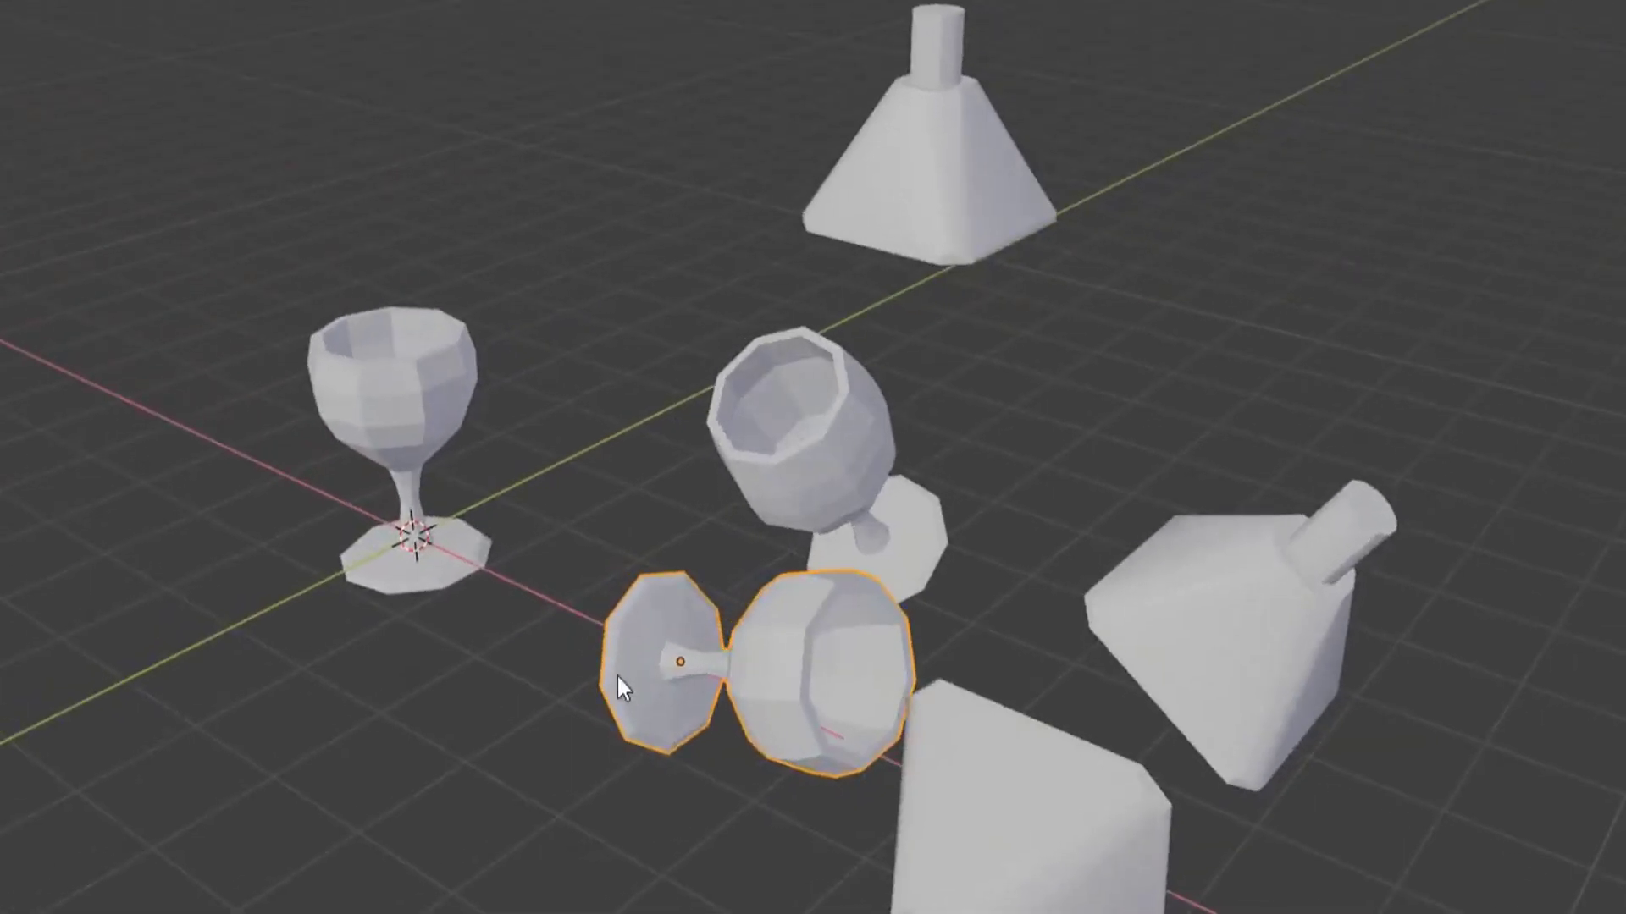